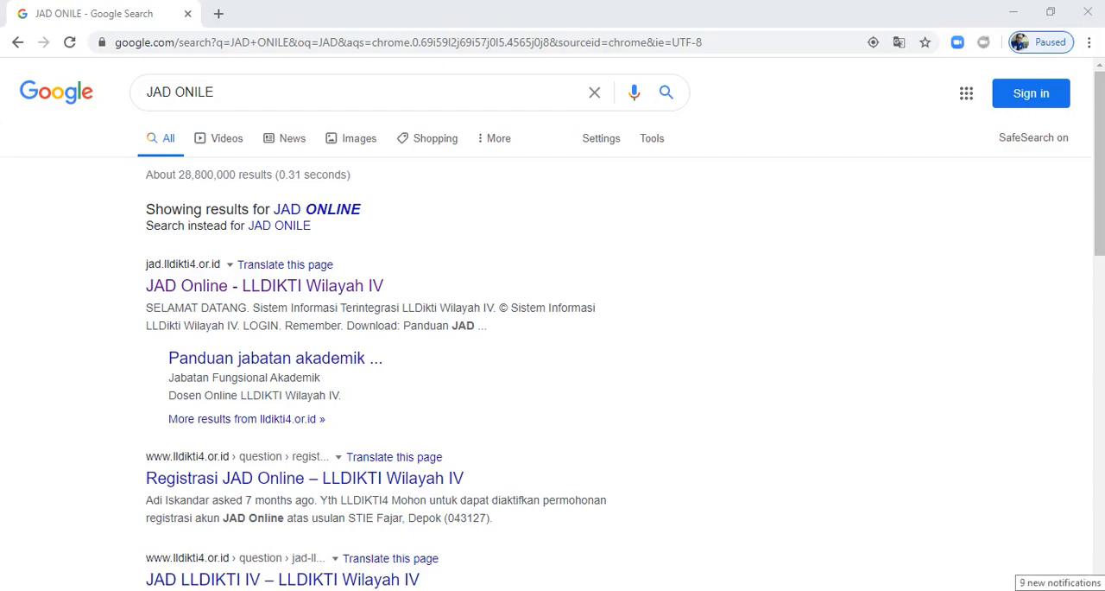
# Step: Open the JAD Online LLDIKTI Wilayah IV site and log in with the saved username and account password
pyautogui.click(264, 286)
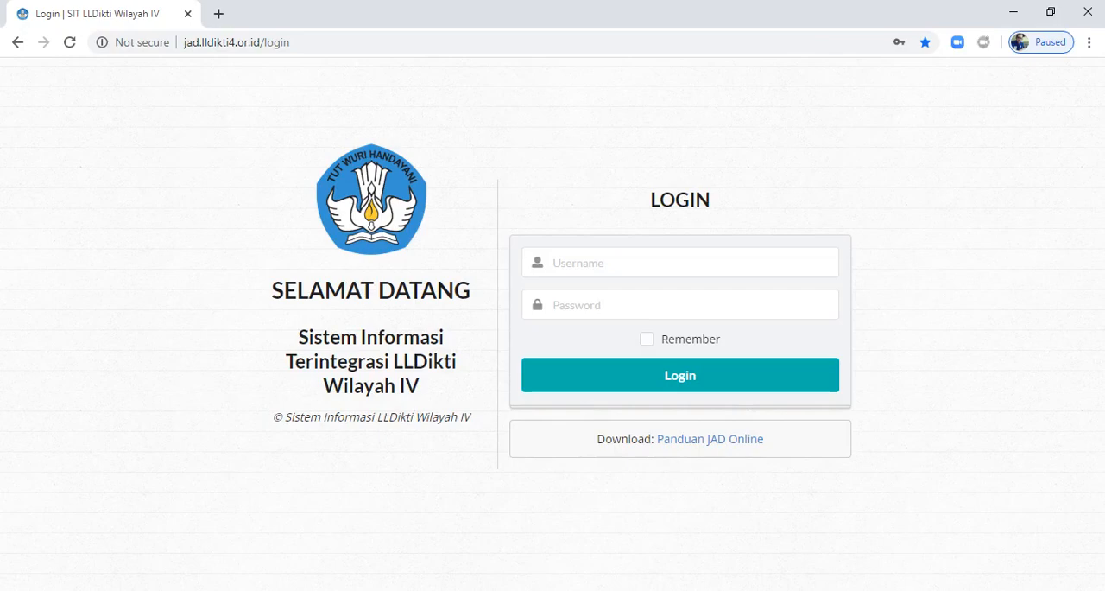
pyautogui.click(680, 262)
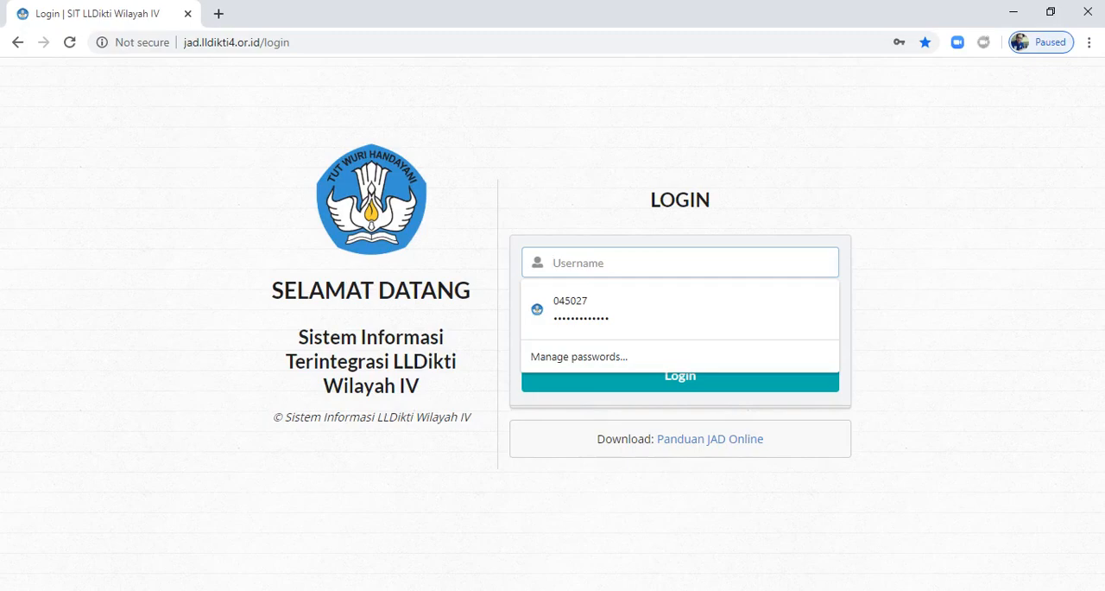
pyautogui.press('Down')
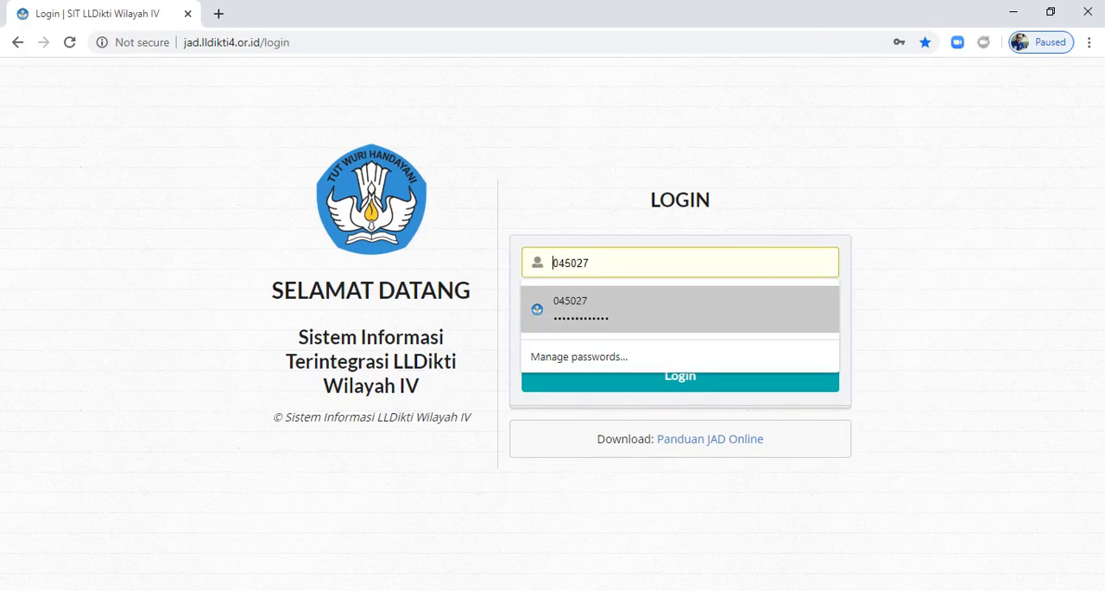
pyautogui.press('Return')
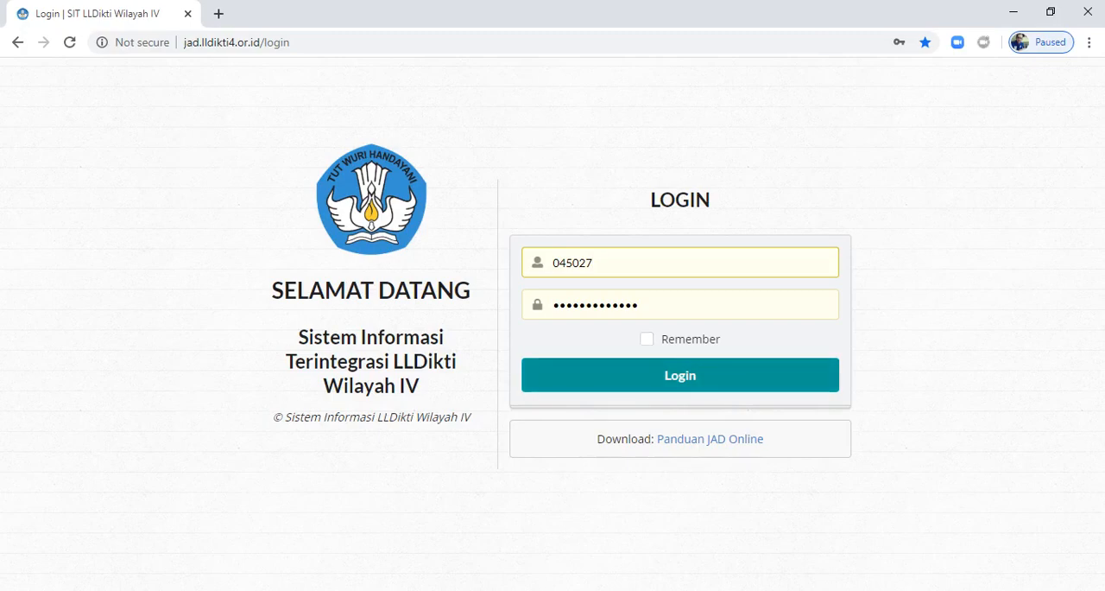
pyautogui.click(681, 375)
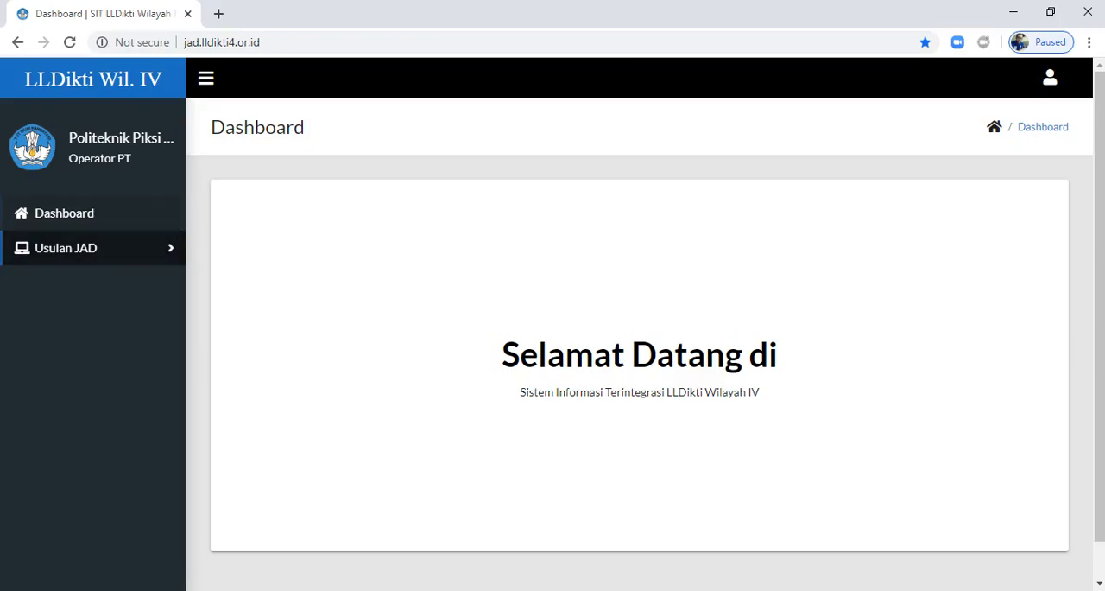
# Step: Open the Usulan JAD drafts and start adding a new proposal
pyautogui.click(63, 213)
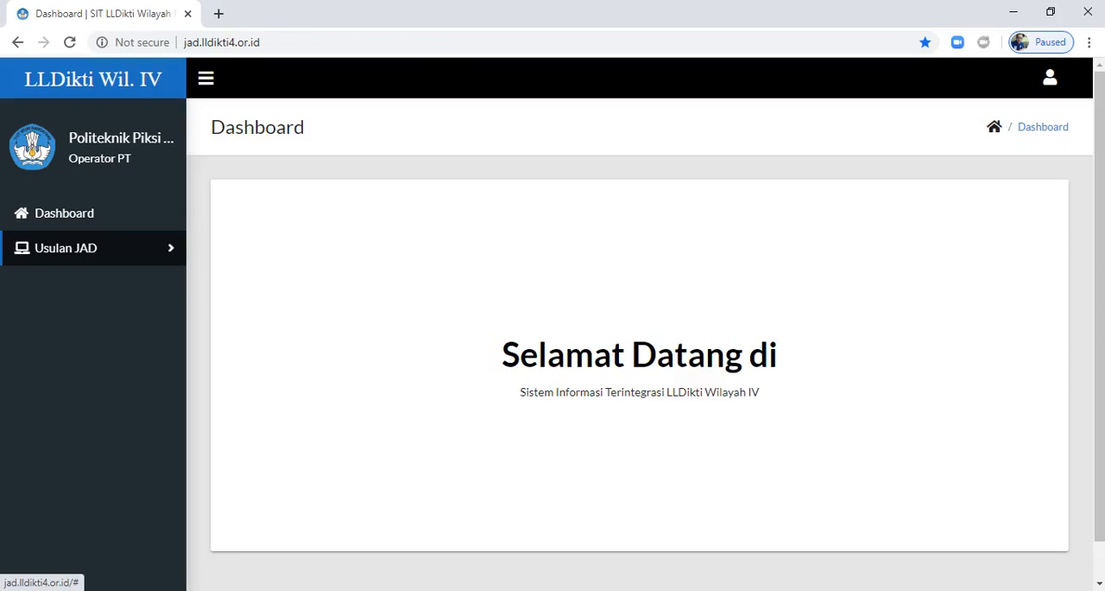
pyautogui.click(78, 248)
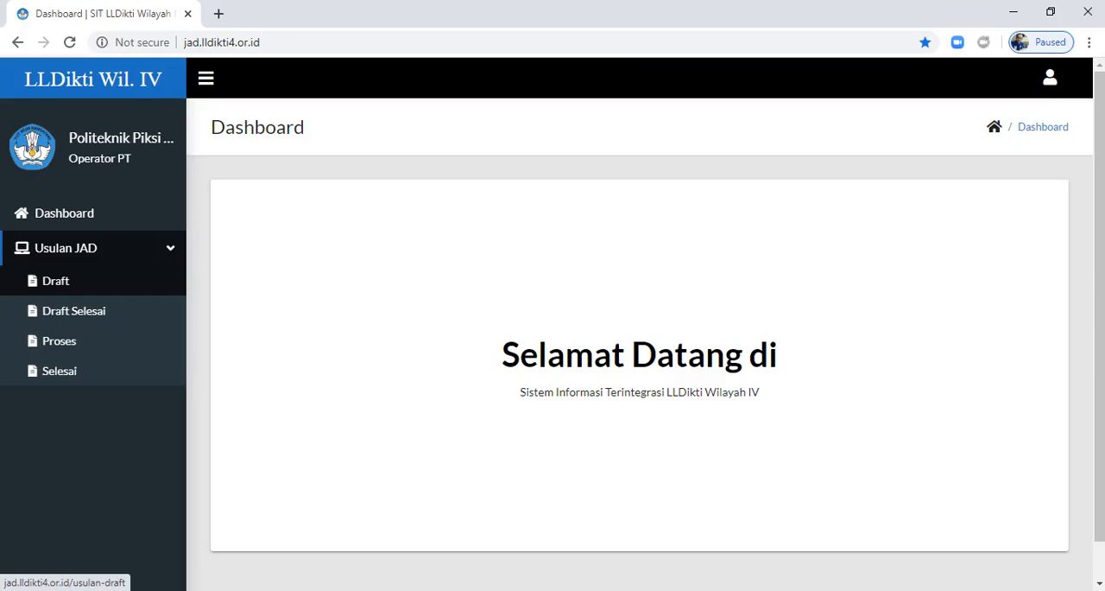
pyautogui.click(55, 280)
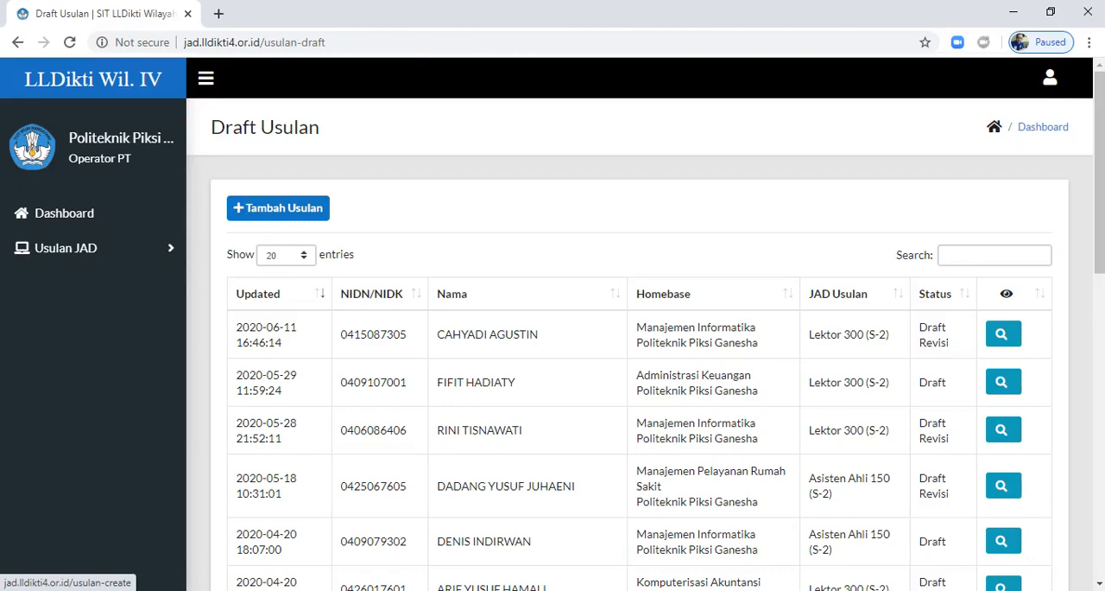
pyautogui.click(278, 207)
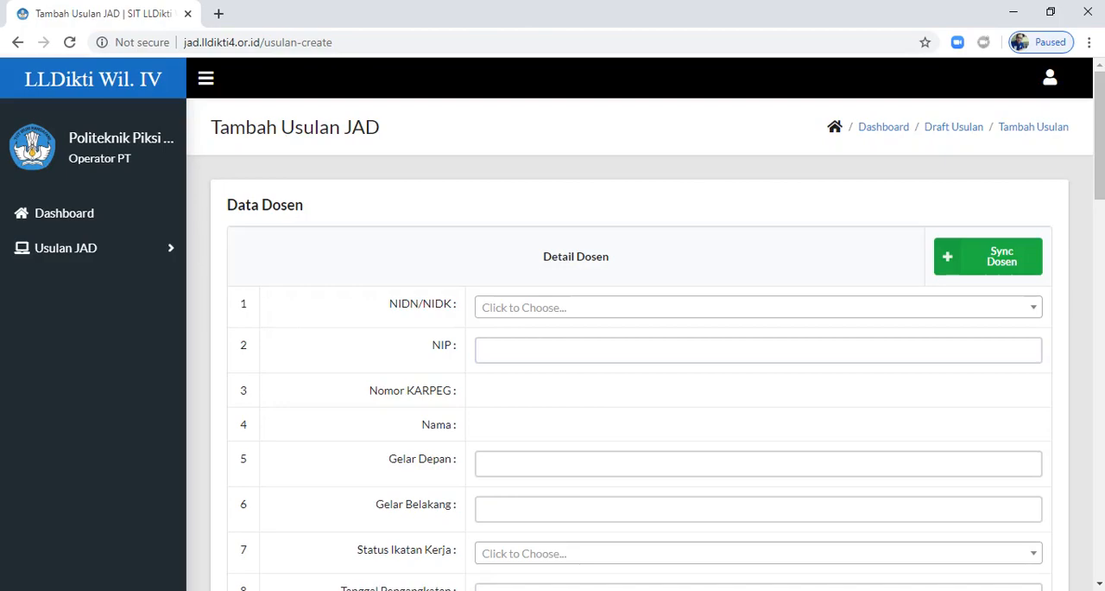
# Step: Find the lecturer by NIDN number and choose that entry in the NIDN/NIDK field
pyautogui.click(758, 307)
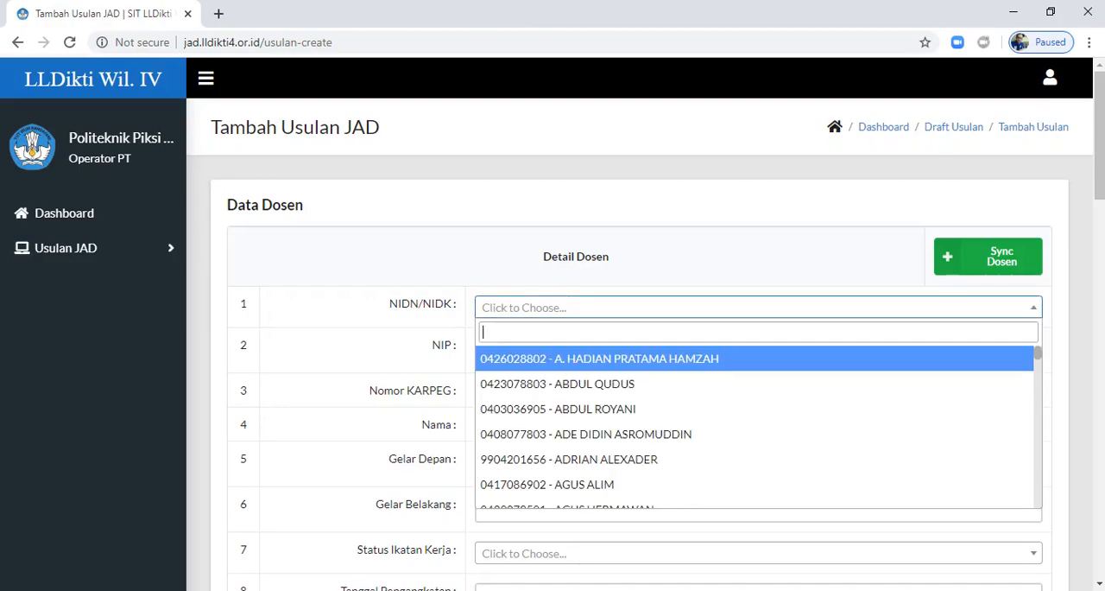
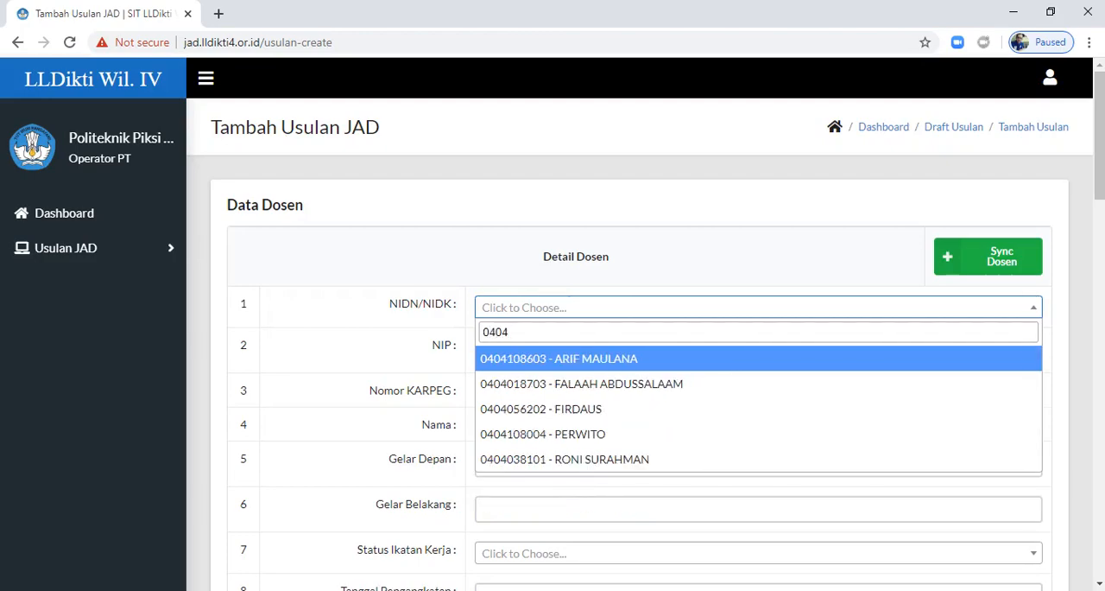
pyautogui.press('BackSpace')
pyautogui.press('BackSpace')
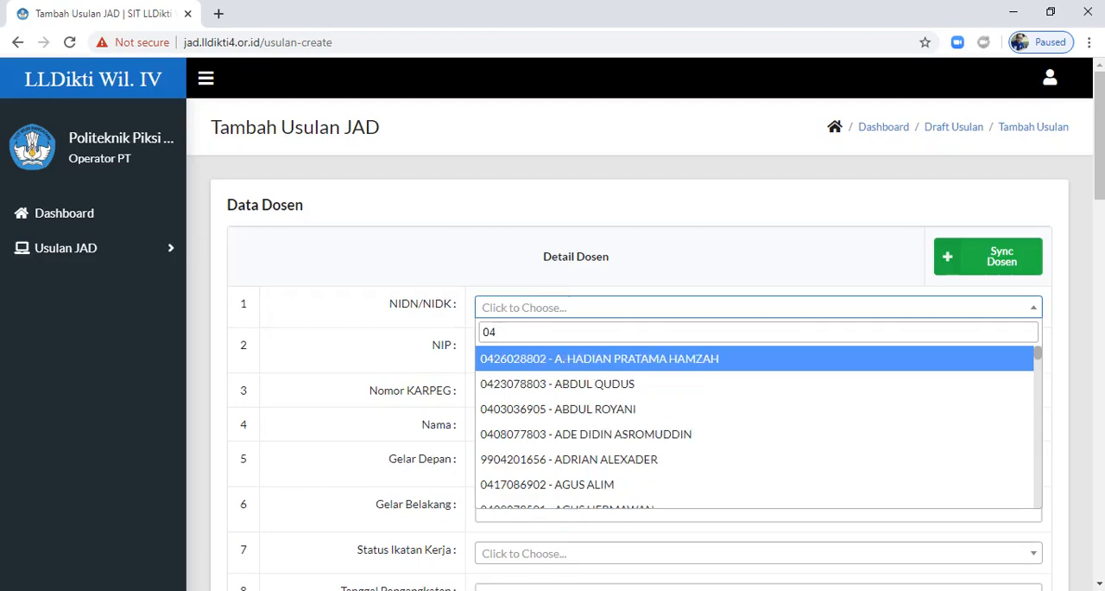
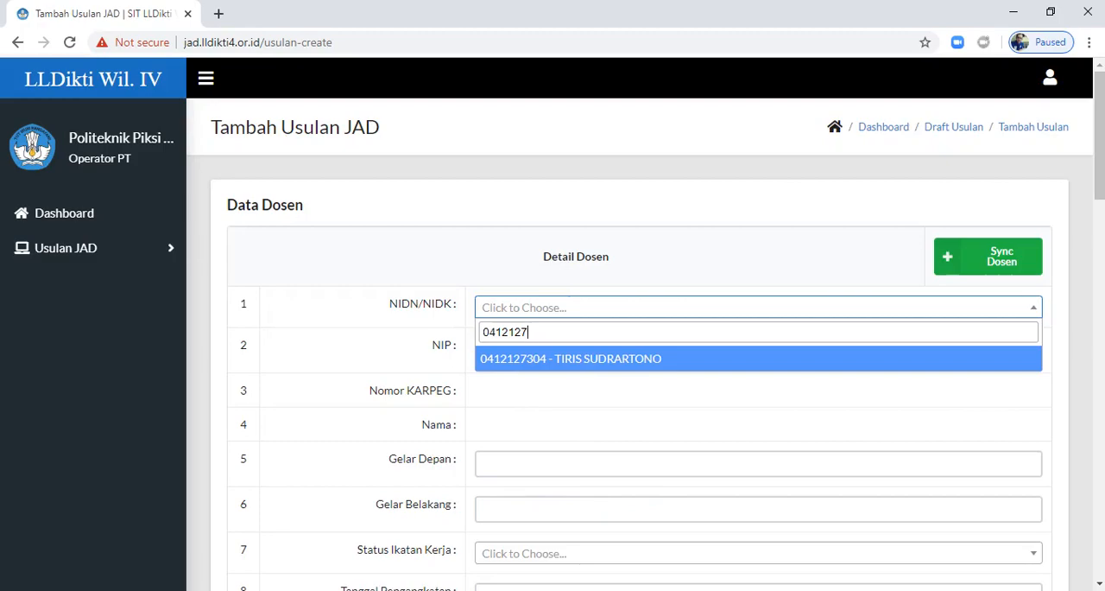
pyautogui.press('Return')
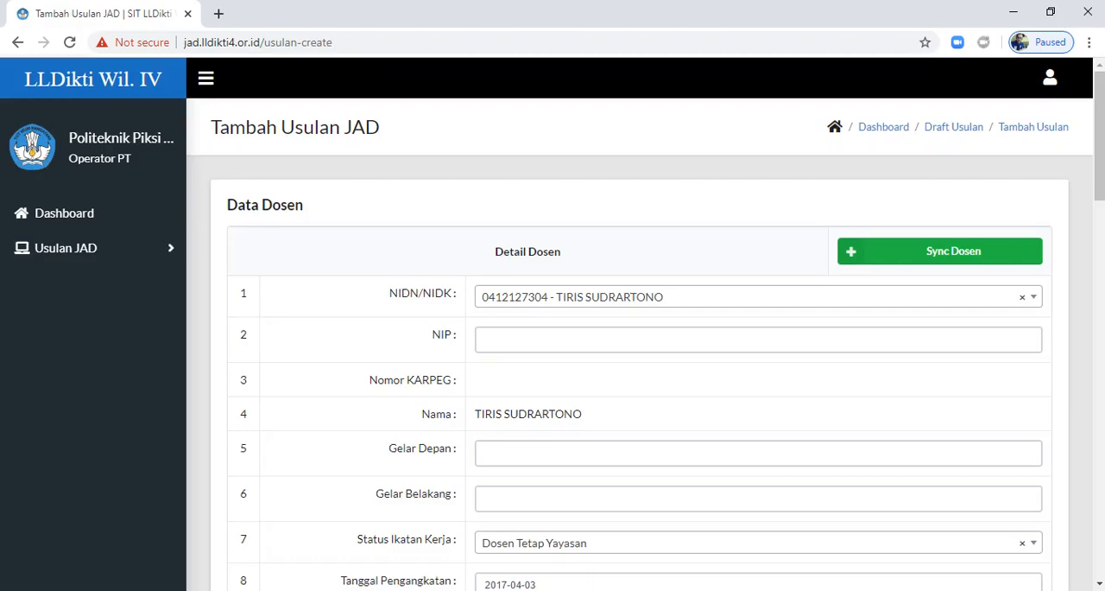
# Step: Fill in the lecturer's NIP with the first previously used employee number suggested
pyautogui.click(518, 339)
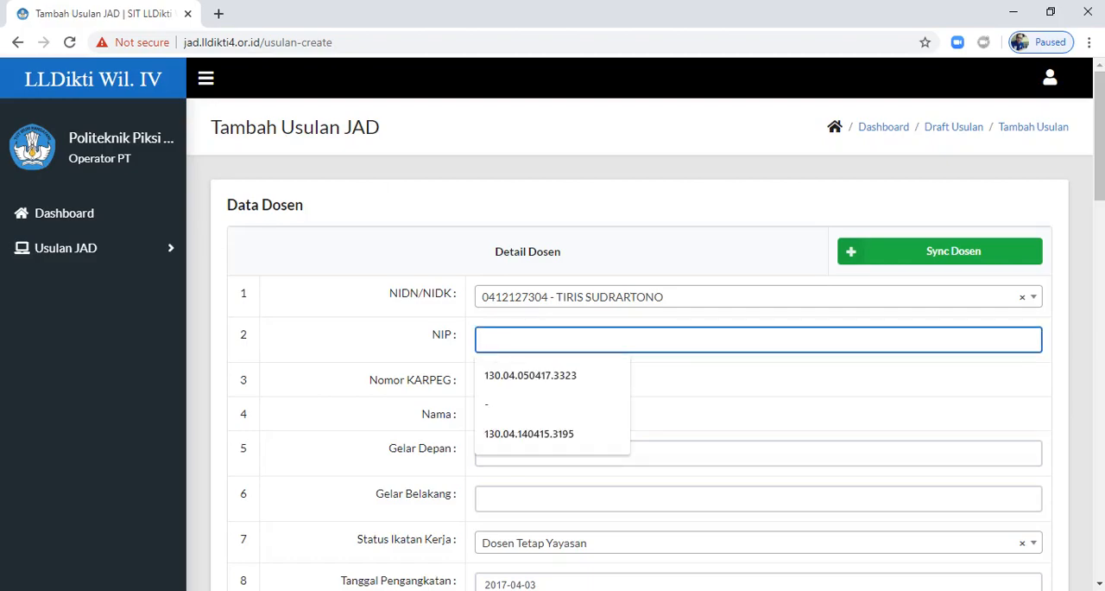
pyautogui.press('Down')
pyautogui.press('Return')
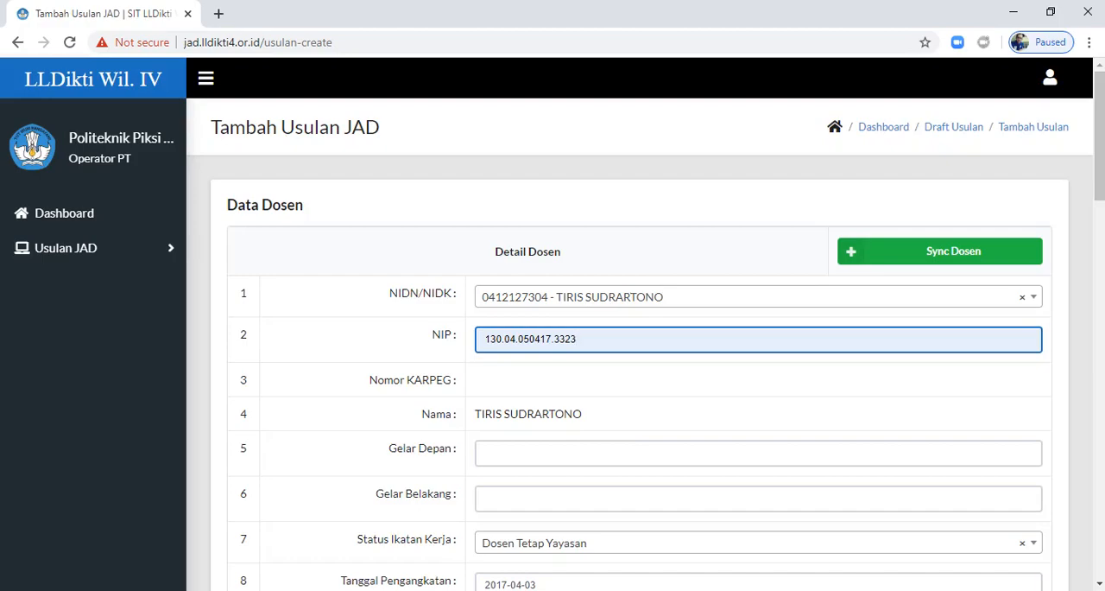
# Step: Set the lecturer's Gelar Belakang to "SE.,MM." and review the Status Ikatan Kerja options without changing the selection
pyautogui.scroll(-2, 640, 331)
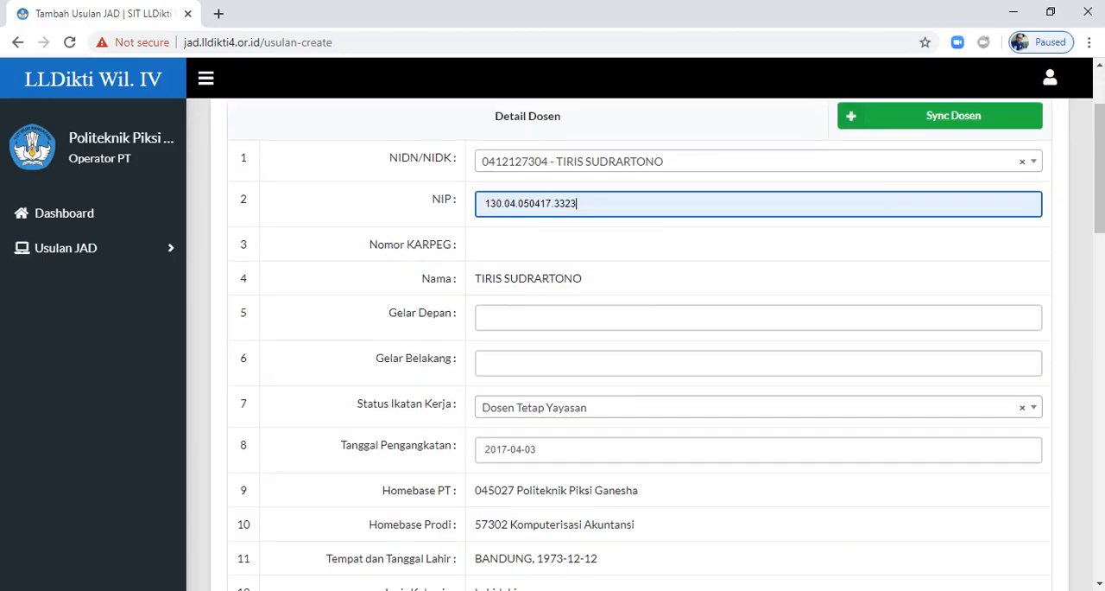
pyautogui.scroll(-4, 639, 330)
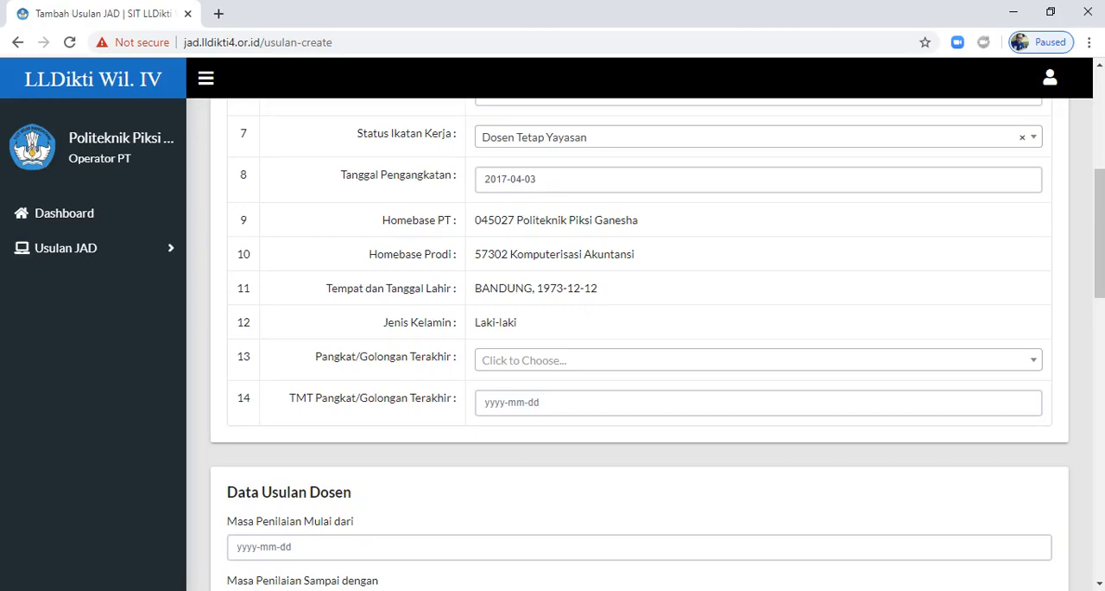
pyautogui.scroll(2, 640, 331)
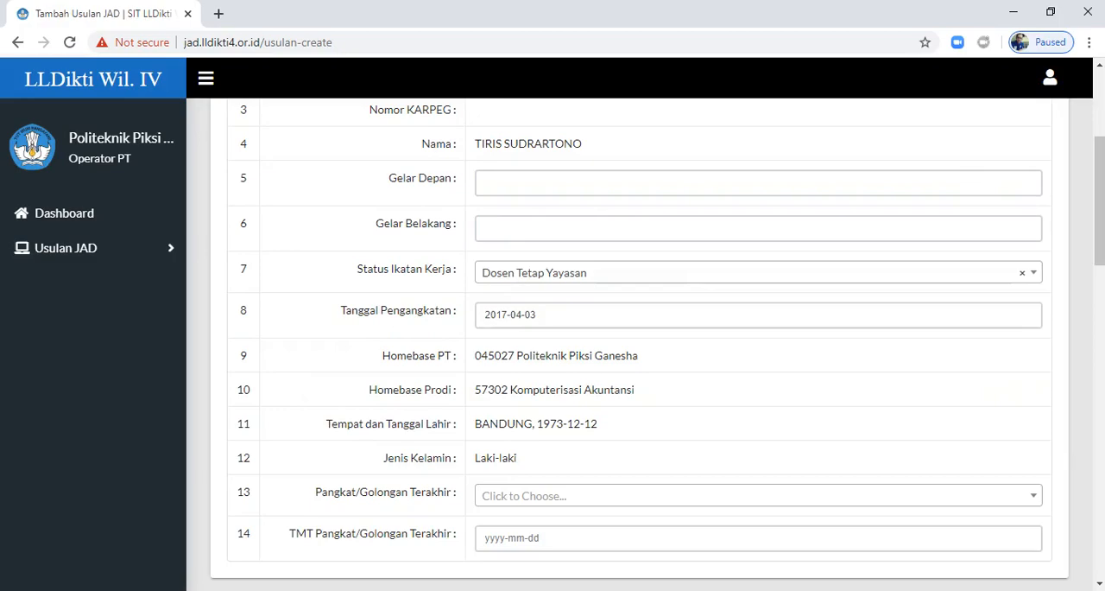
pyautogui.click(553, 228)
pyautogui.press('Down')
pyautogui.press('Return')
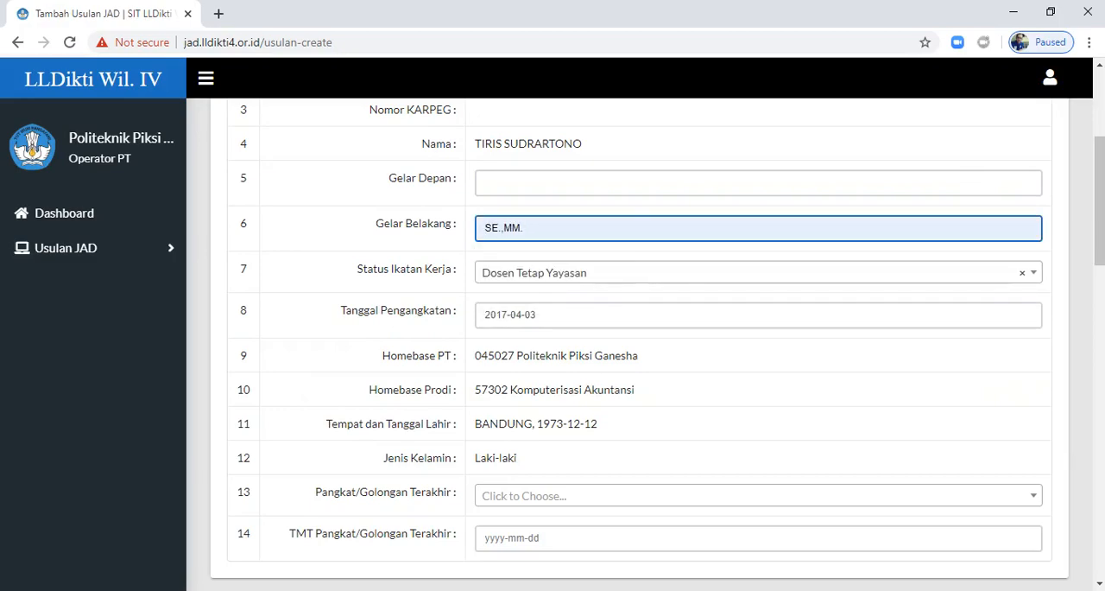
pyautogui.click(759, 273)
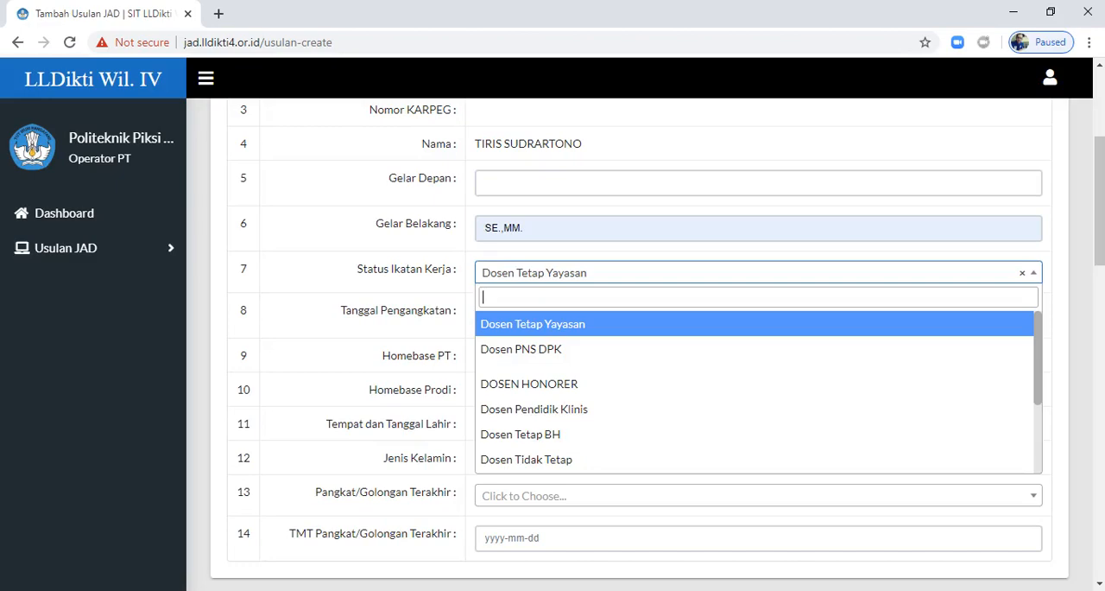
pyautogui.press('Escape')
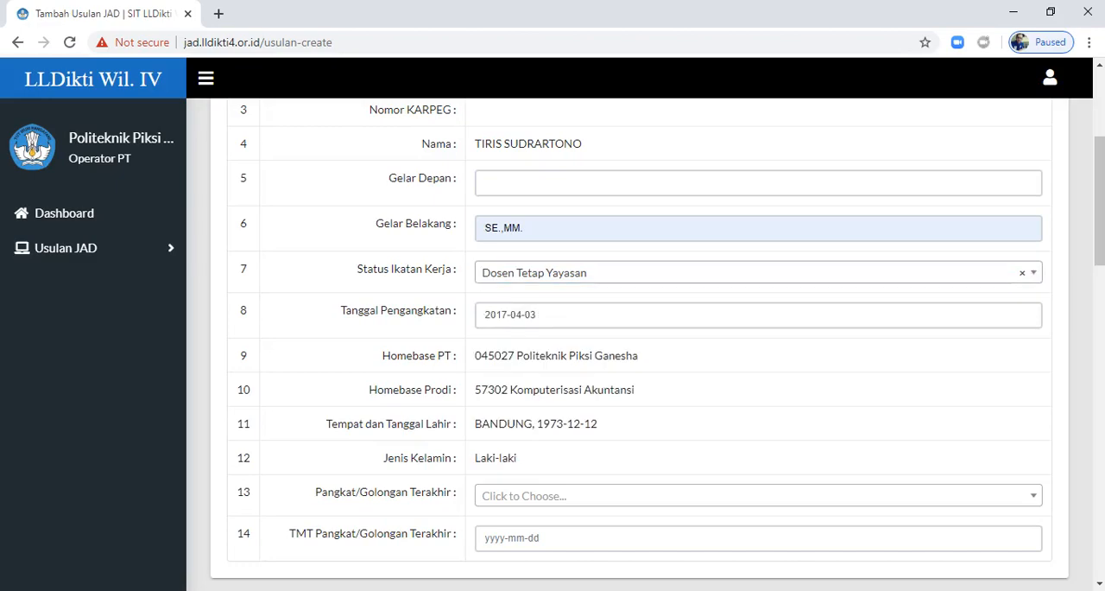
# Step: Set Pangkat/Golongan Terakhir to "- golongan -"
pyautogui.scroll(-2, 639, 345)
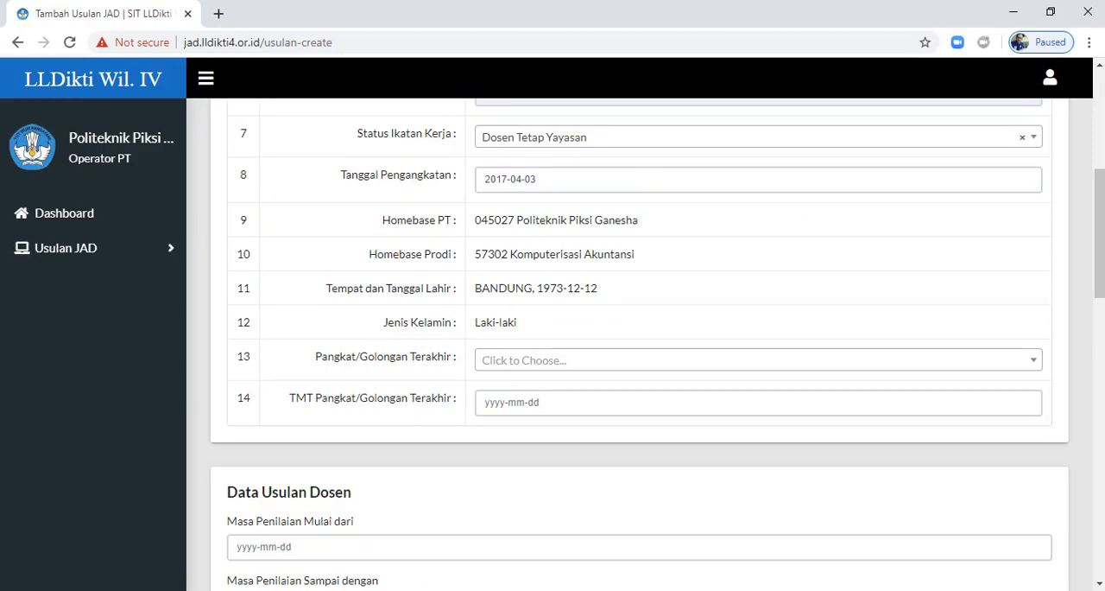
pyautogui.click(758, 360)
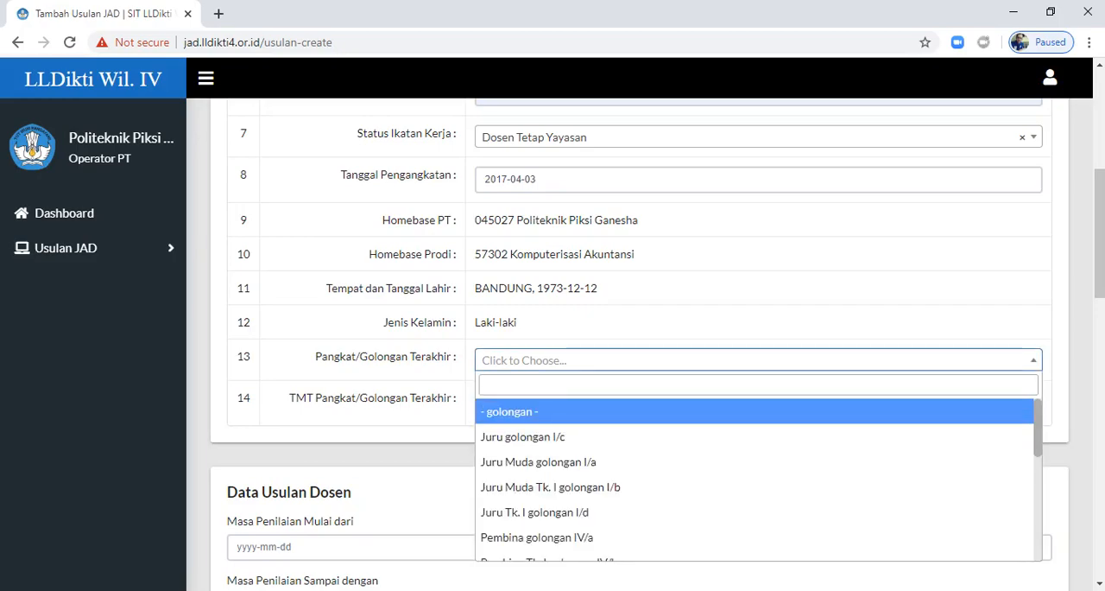
pyautogui.press('Return')
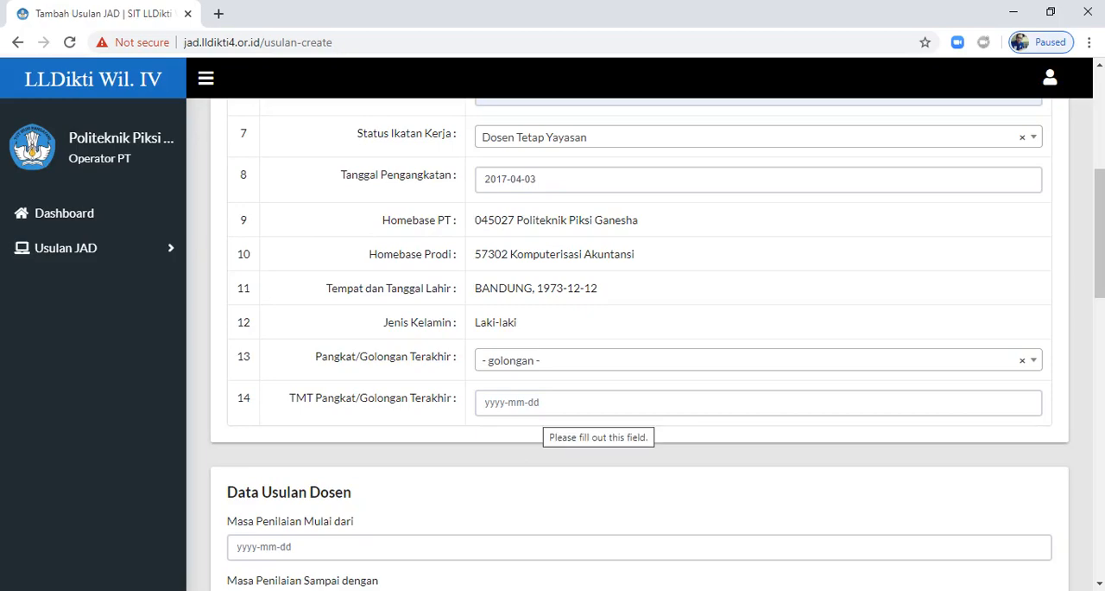
# Step: Set the TMT Pangkat/Golongan Terakhir date to 2018-04-06
pyautogui.click(543, 404)
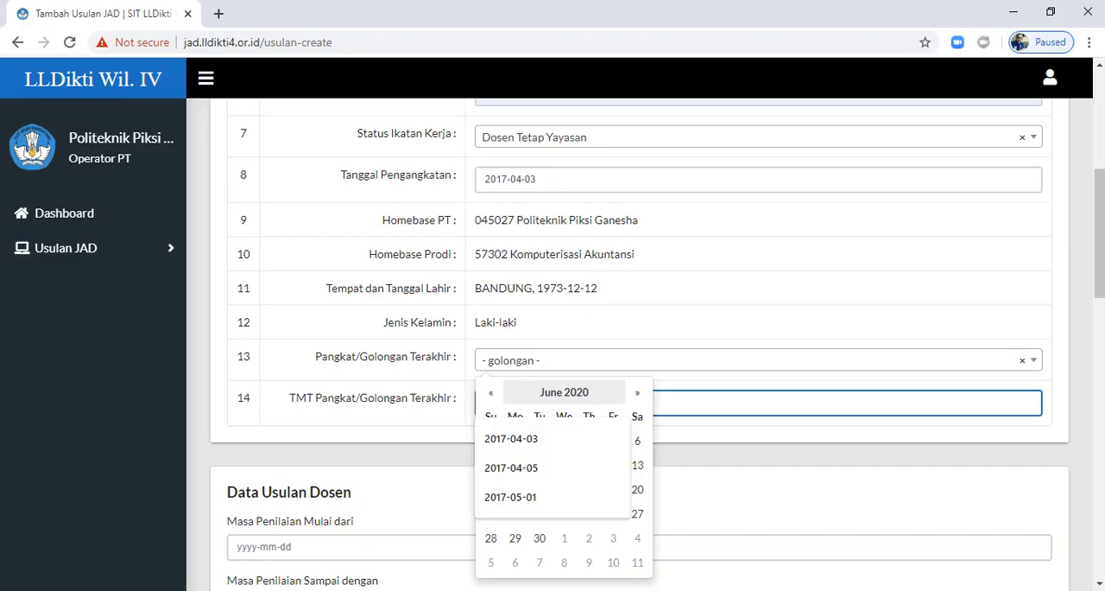
pyautogui.click(491, 392)
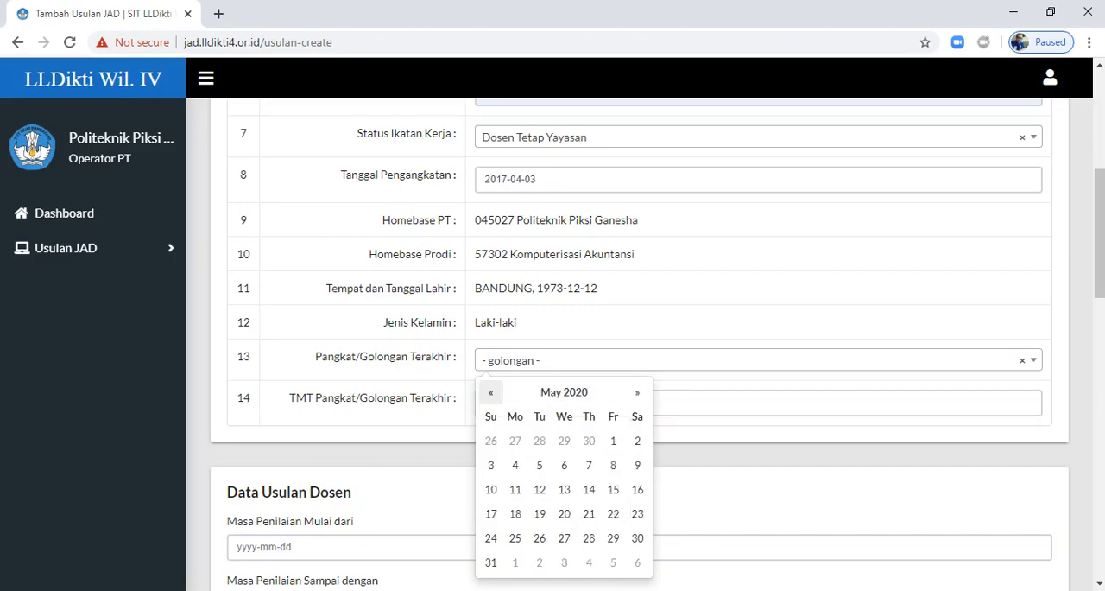
pyautogui.click(491, 392)
pyautogui.click(490, 392)
pyautogui.click(491, 392)
pyautogui.click(490, 392)
pyautogui.click(491, 392)
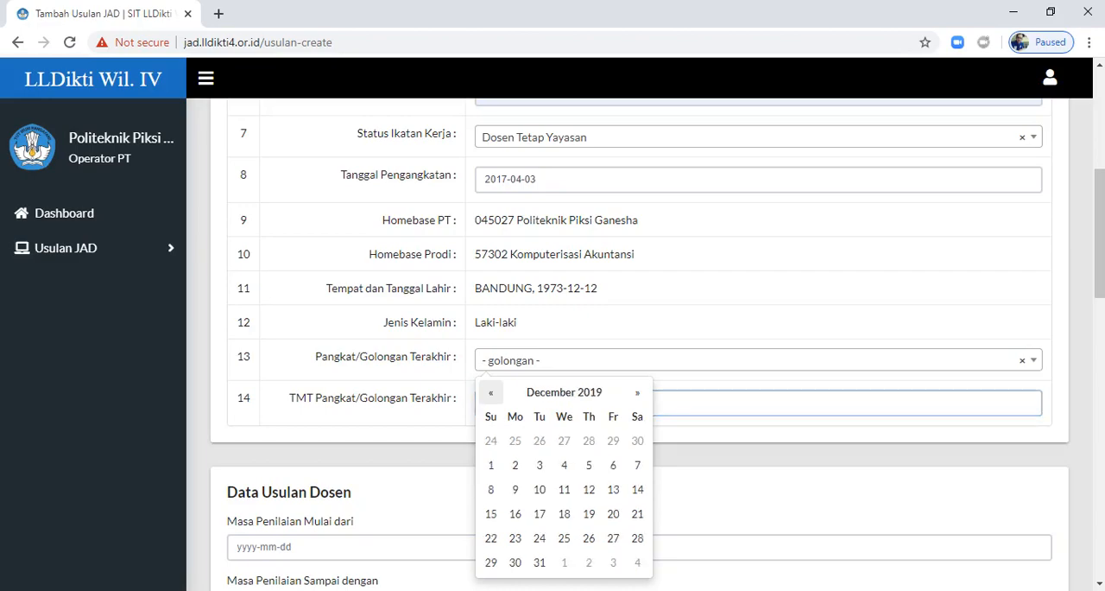
pyautogui.click(490, 392)
pyautogui.click(491, 392)
pyautogui.click(491, 393)
pyautogui.click(491, 392)
pyautogui.click(490, 392)
pyautogui.click(490, 392)
pyautogui.click(491, 392)
pyautogui.click(491, 392)
pyautogui.click(490, 392)
pyautogui.click(491, 392)
pyautogui.click(490, 392)
pyautogui.click(490, 392)
pyautogui.click(491, 392)
pyautogui.click(491, 392)
pyautogui.click(491, 392)
pyautogui.click(490, 392)
pyautogui.click(491, 392)
pyautogui.click(490, 392)
pyautogui.click(490, 392)
pyautogui.click(490, 392)
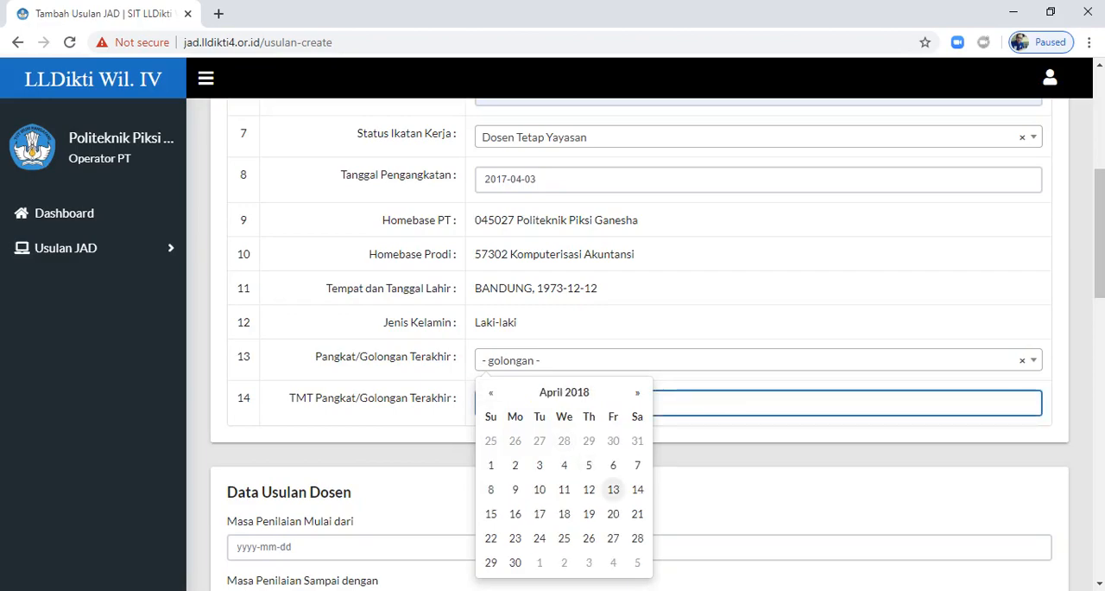
pyautogui.click(613, 465)
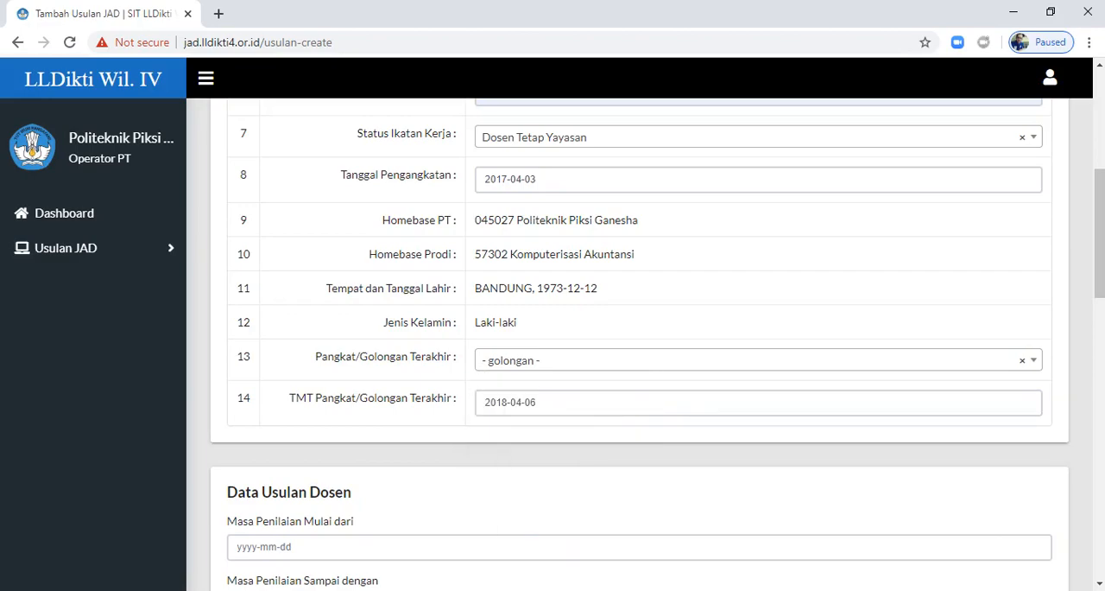
# Step: Set the Masa Penilaian Mulai dari date in Data Usulan Dosen to 2018-04-06
pyautogui.scroll(-3, 639, 345)
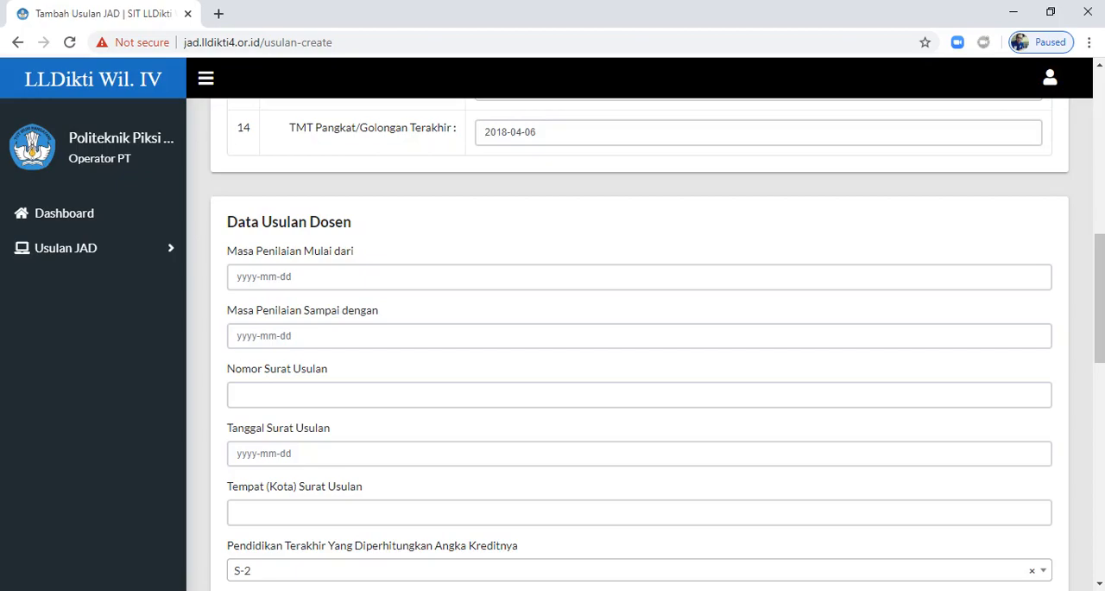
pyautogui.click(316, 273)
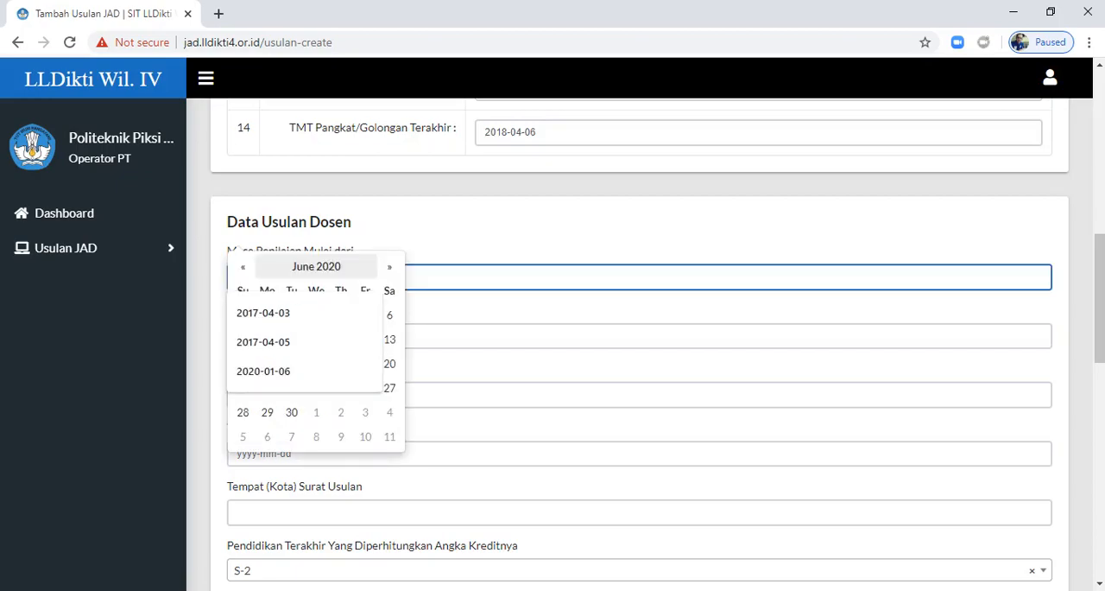
pyautogui.click(243, 267)
pyautogui.click(243, 267)
pyautogui.click(243, 267)
pyautogui.tripleClick(242, 266)
pyautogui.doubleClick(243, 266)
pyautogui.doubleClick(242, 266)
pyautogui.tripleClick(243, 267)
pyautogui.tripleClick(242, 266)
pyautogui.doubleClick(243, 267)
pyautogui.click(243, 267)
pyautogui.doubleClick(242, 267)
pyautogui.click(243, 266)
pyautogui.click(243, 267)
pyautogui.click(243, 267)
pyautogui.click(243, 267)
pyautogui.click(243, 267)
pyautogui.click(365, 340)
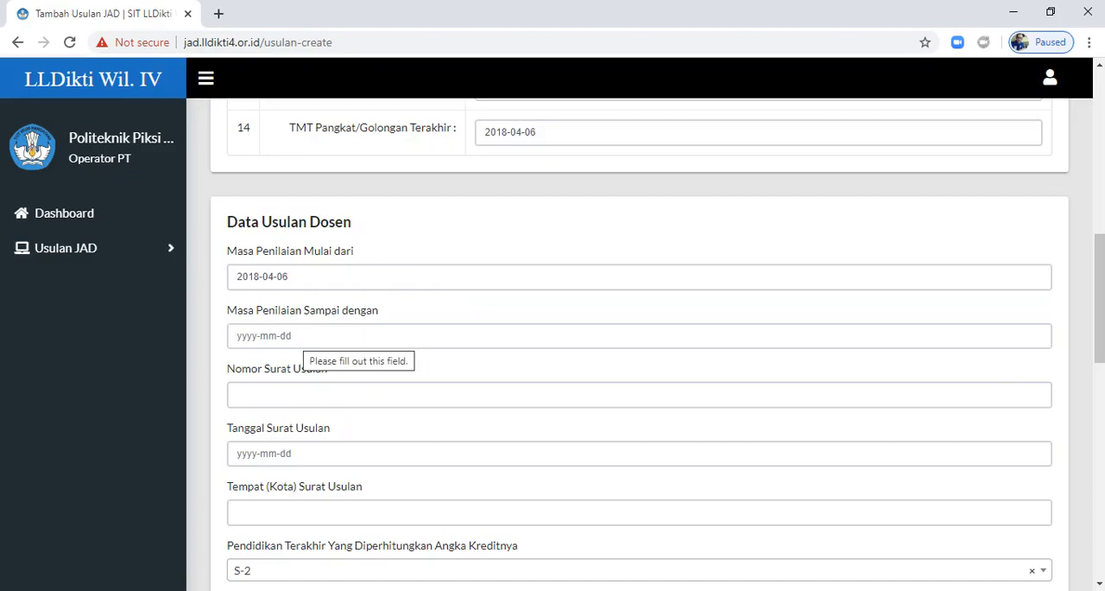
# Step: Set the Masa Penilaian Sampai dengan date in Data Usulan Dosen to 2020-04-06
pyautogui.click(303, 335)
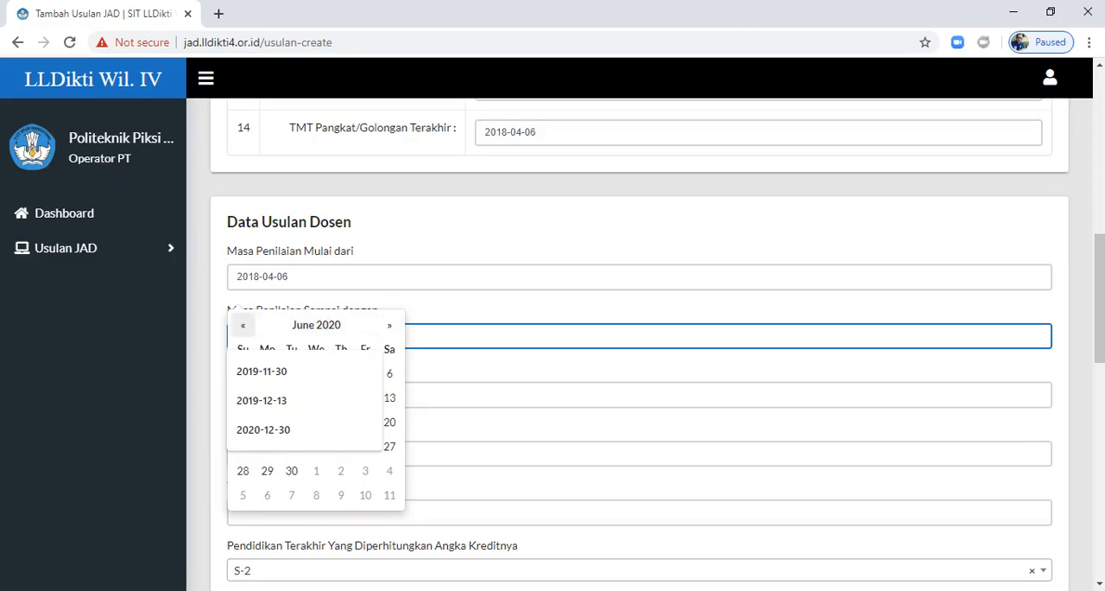
pyautogui.click(243, 325)
pyautogui.click(242, 324)
pyautogui.click(243, 325)
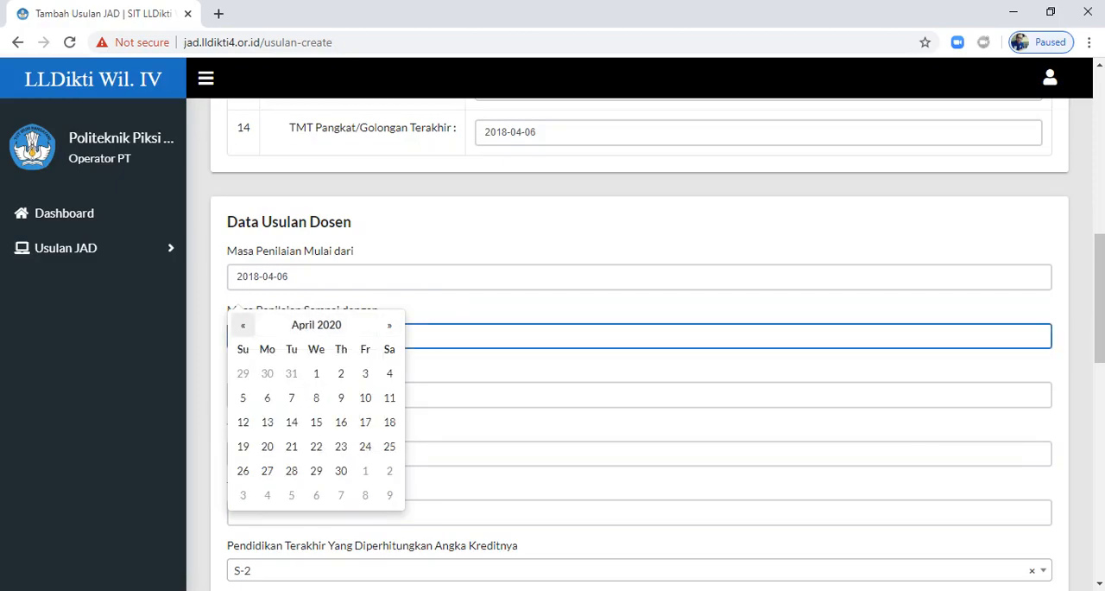
pyautogui.click(267, 397)
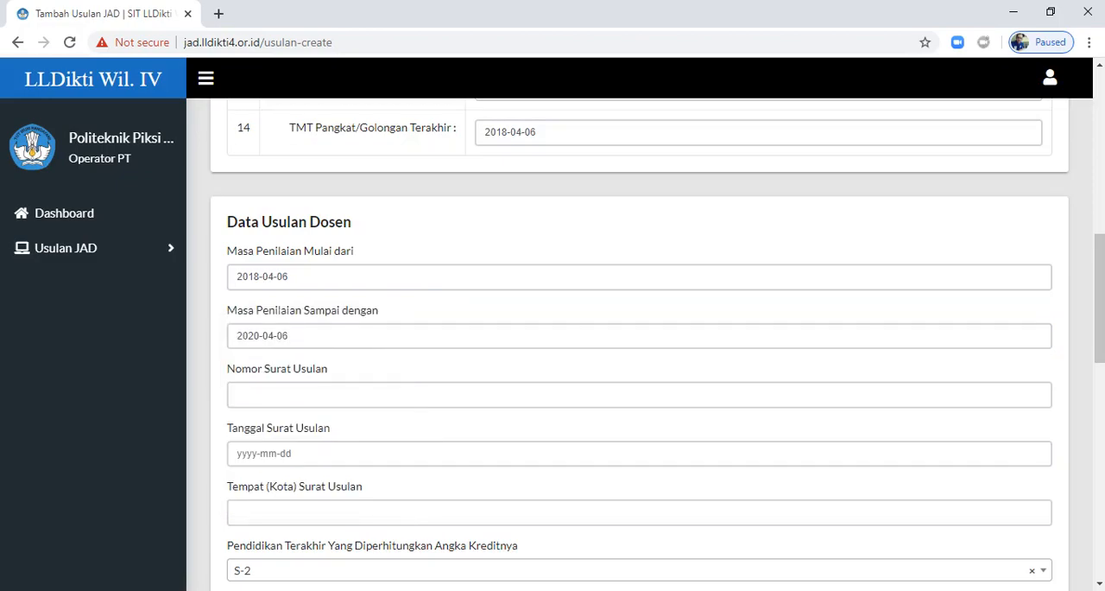
# Step: Fill in Nomor Surat Usulan with the previously used entry "1019/poltek-pPG/11.8/XII/2019"
pyautogui.click(266, 396)
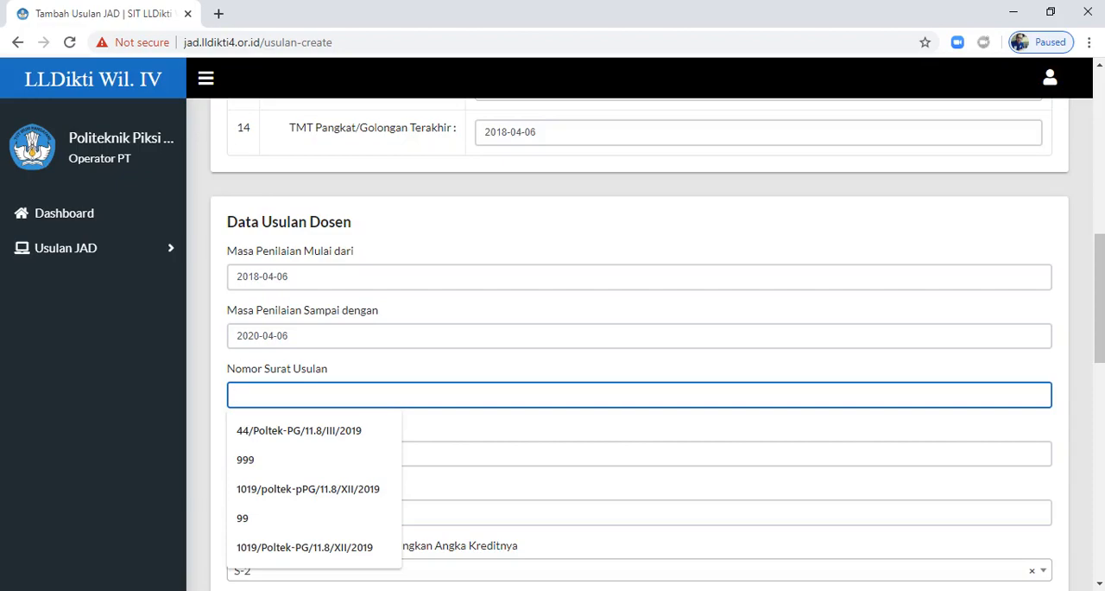
pyautogui.press('Down')
pyautogui.press('Down')
pyautogui.press('Down')
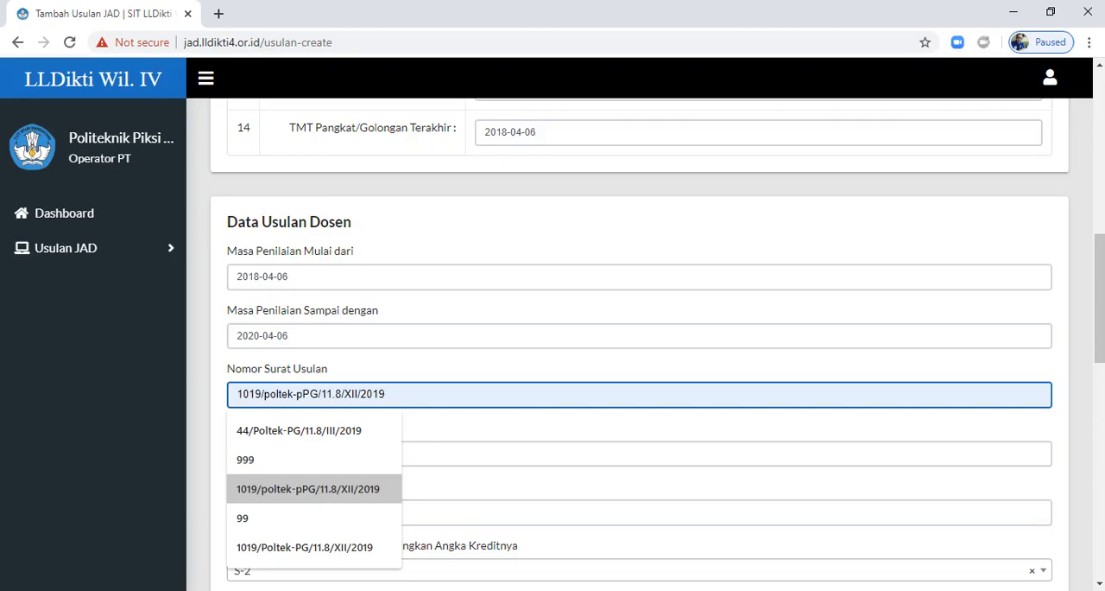
pyautogui.press('Return')
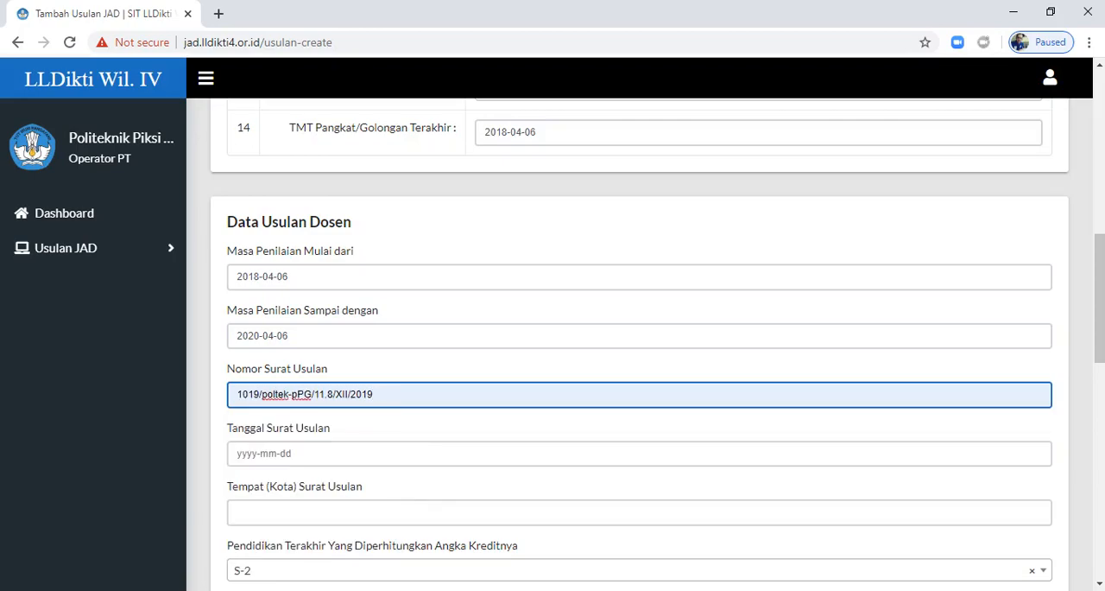
# Step: Set the Tanggal Surat Usulan date to 2020-05-01
pyautogui.click(345, 453)
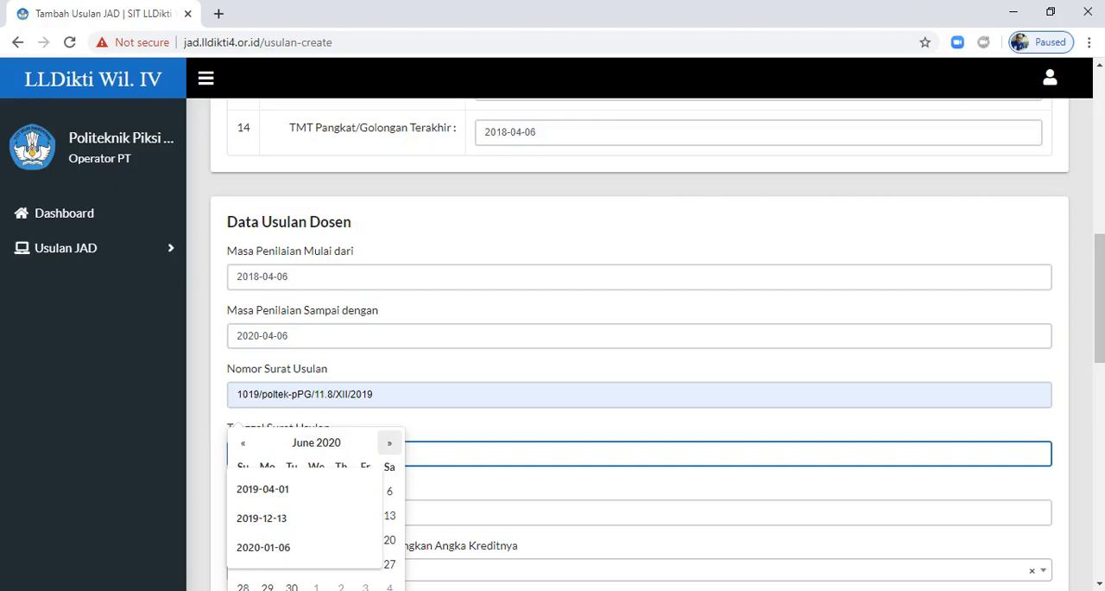
pyautogui.click(389, 442)
pyautogui.click(243, 442)
pyautogui.click(243, 442)
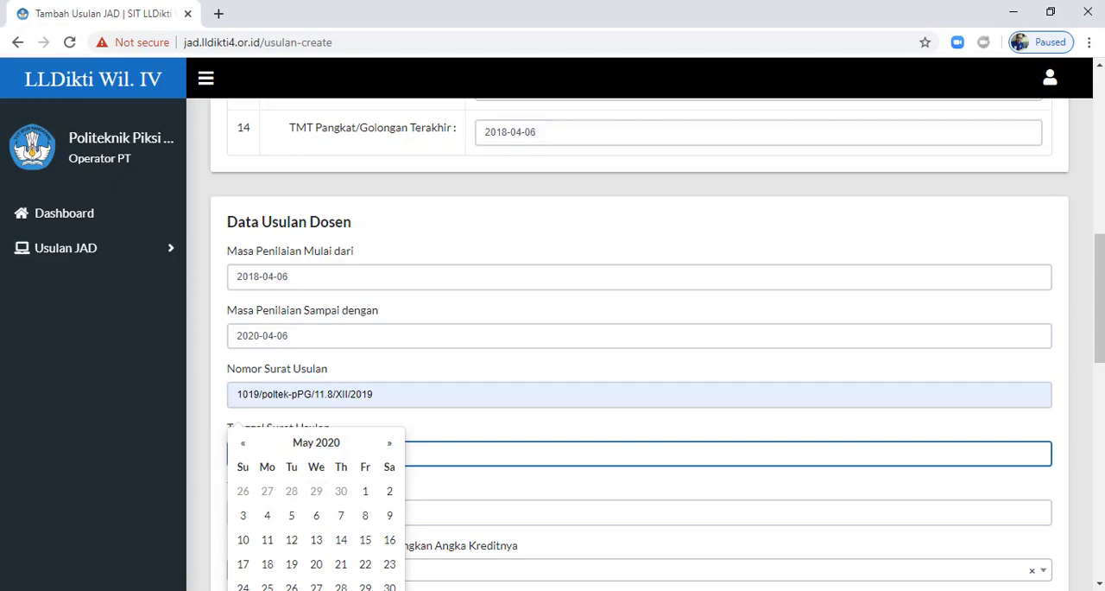
pyautogui.click(365, 491)
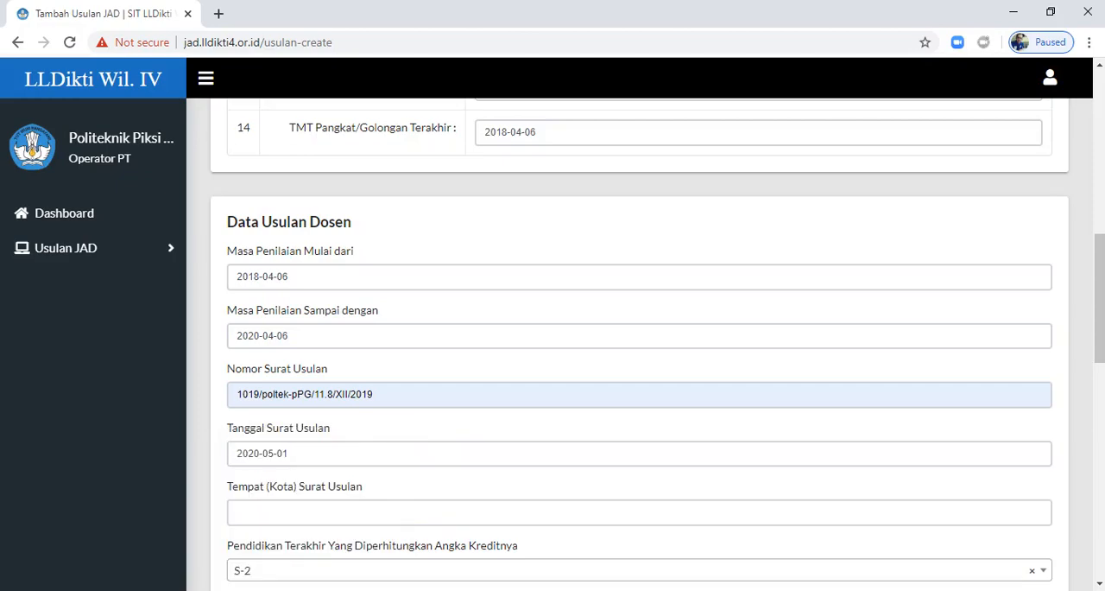
# Step: Fill in Tempat (Kota) Surat Usulan with the previously used entry "BANDUNG"
pyautogui.scroll(-2, 366, 491)
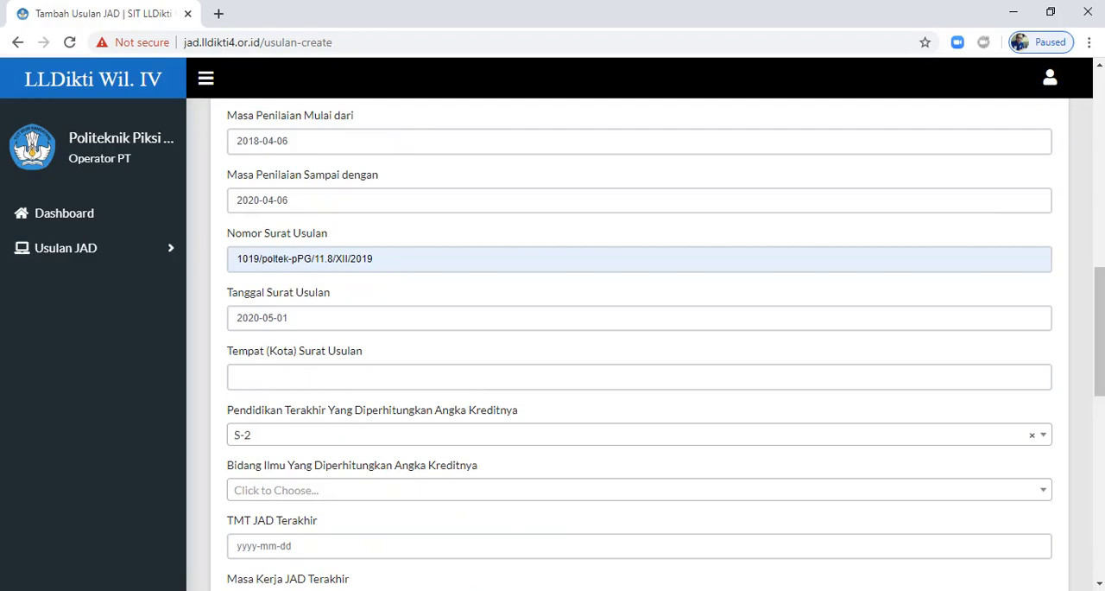
pyautogui.click(238, 376)
pyautogui.press('Down')
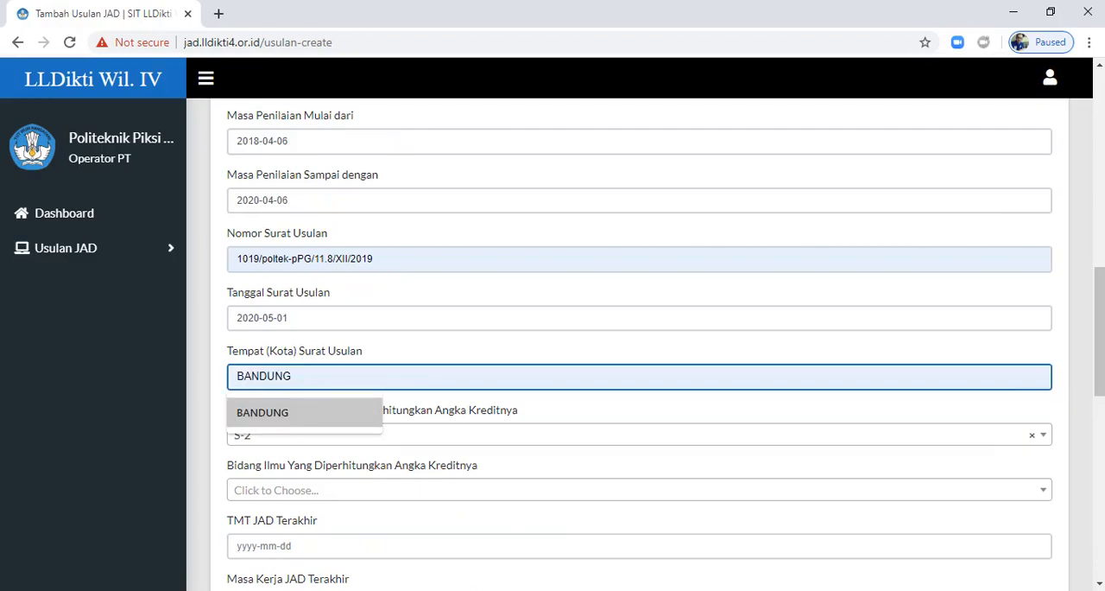
pyautogui.press('Return')
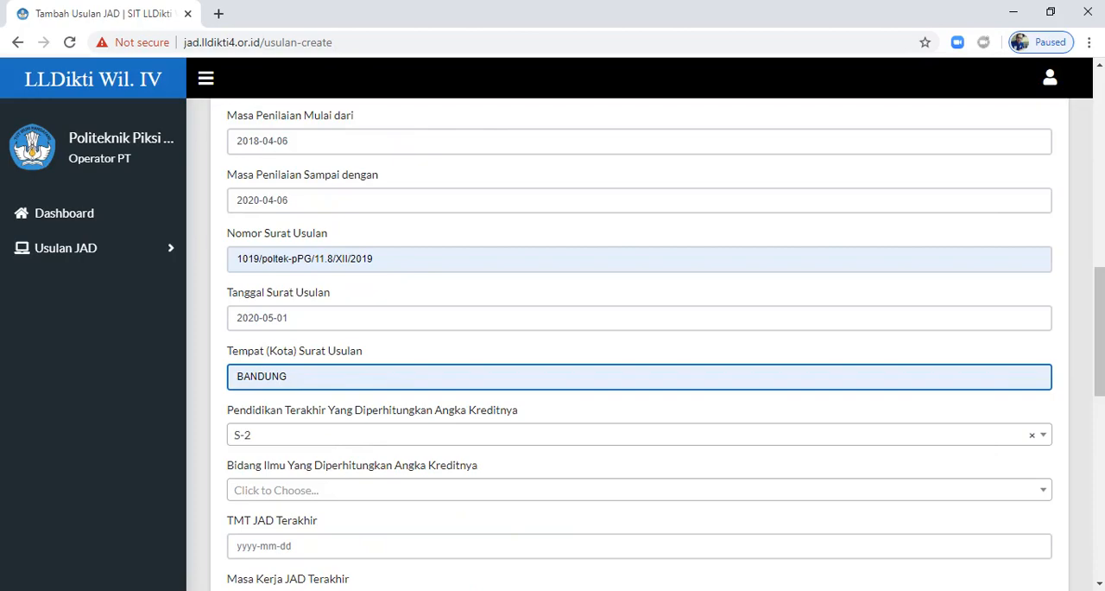
# Step: Review the Pendidikan Terakhir Yang Diperhitungkan Angka Kreditnya options and select S-2
pyautogui.click(639, 435)
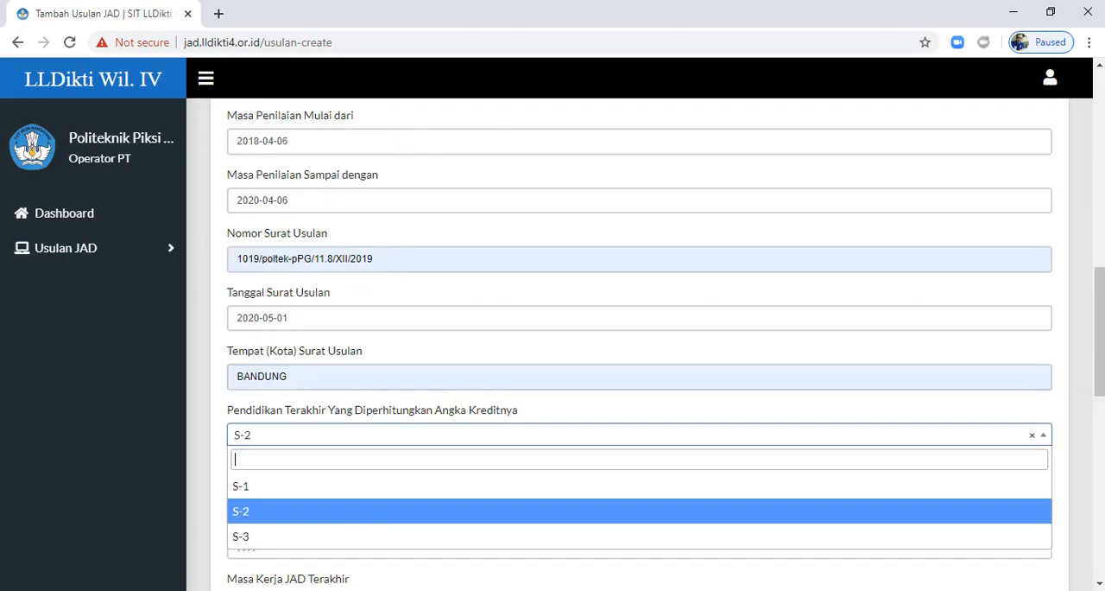
pyautogui.press('Up')
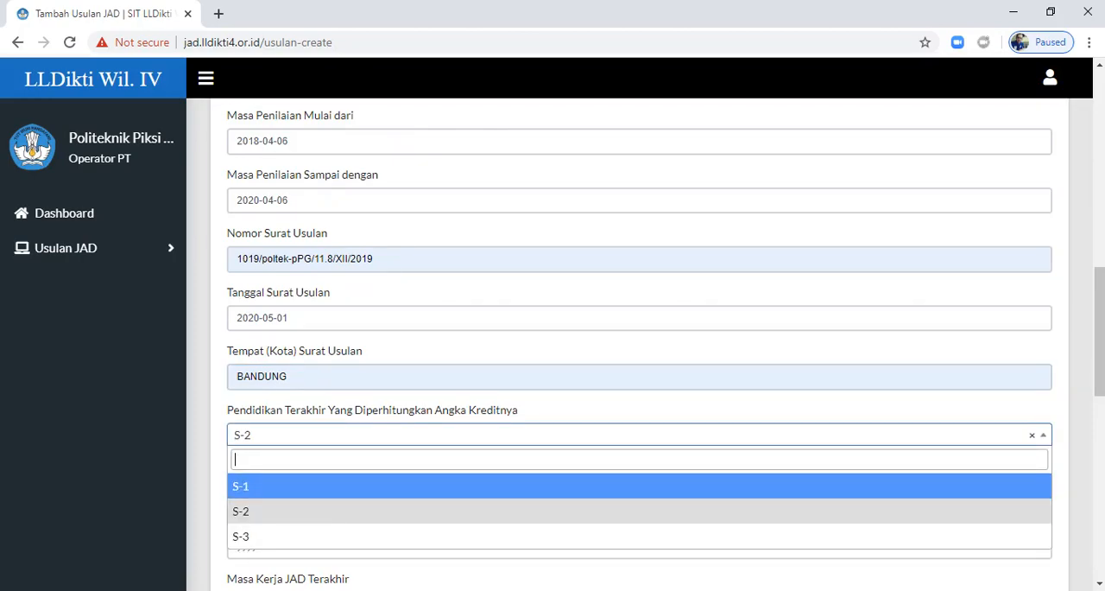
pyautogui.press('Down')
pyautogui.press('Return')
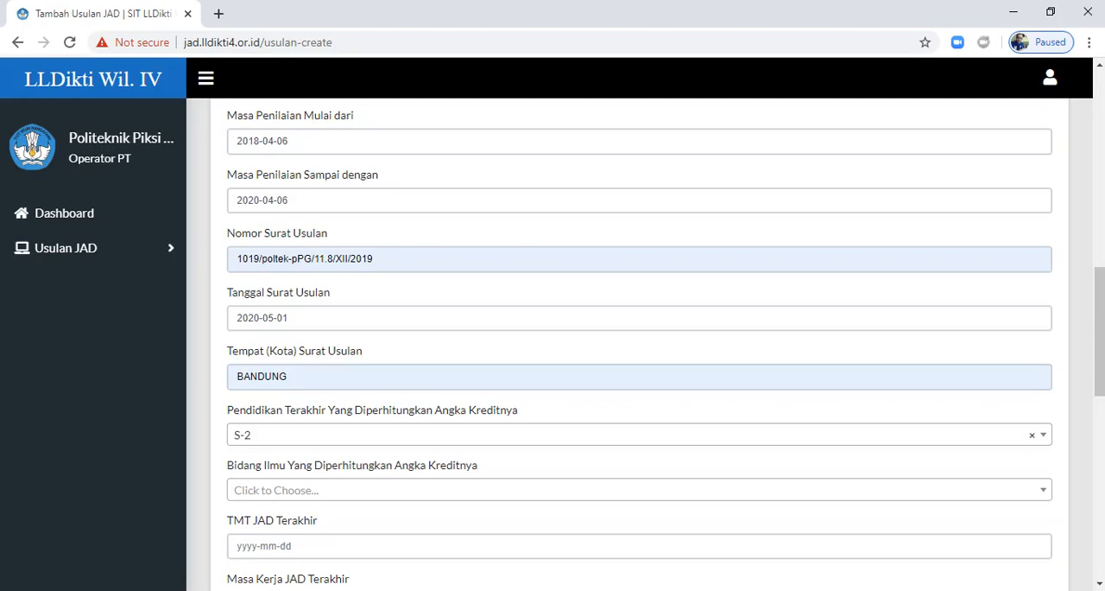
# Step: Search for "ILMU MA" in Bidang Ilmu Yang Diperhitungkan Angka Kreditnya and choose 570 - ILMU MANAJEMEN
pyautogui.click(639, 490)
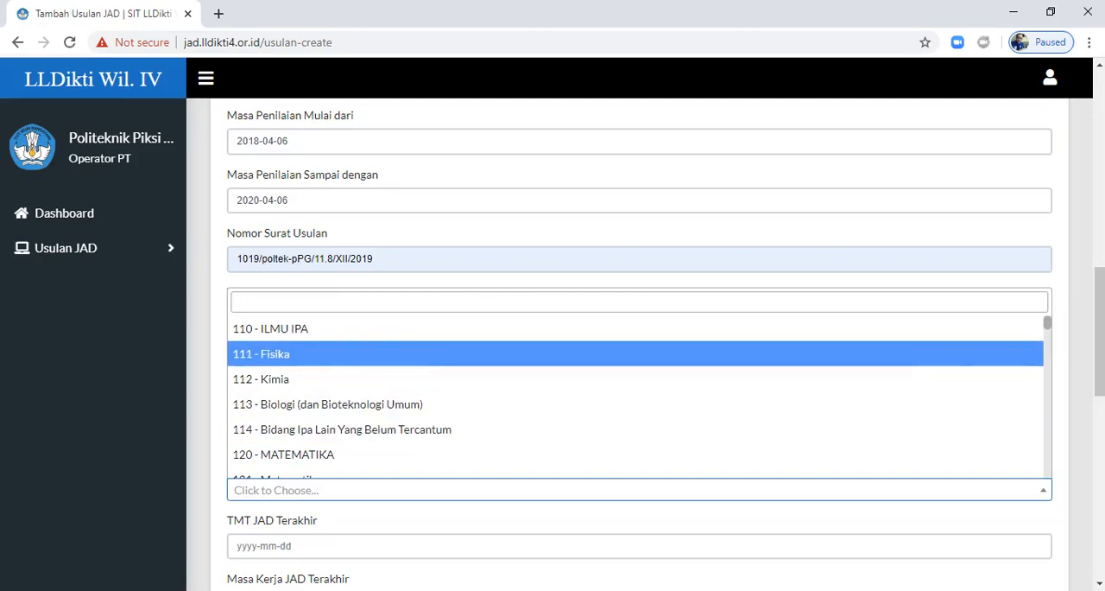
pyautogui.write('ILI')
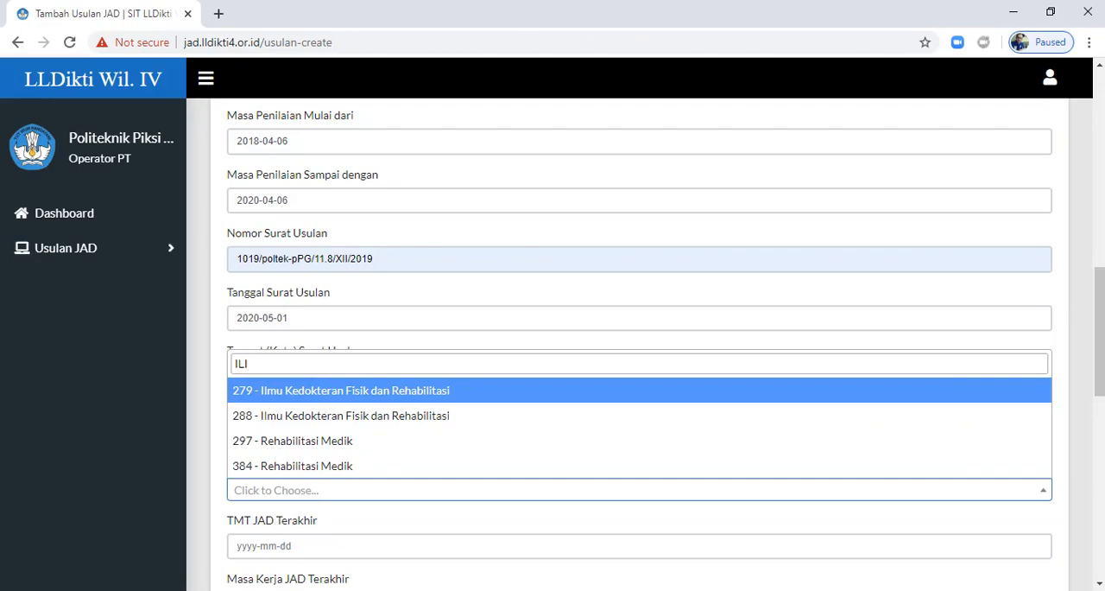
pyautogui.press('BackSpace')
pyautogui.write('MU')
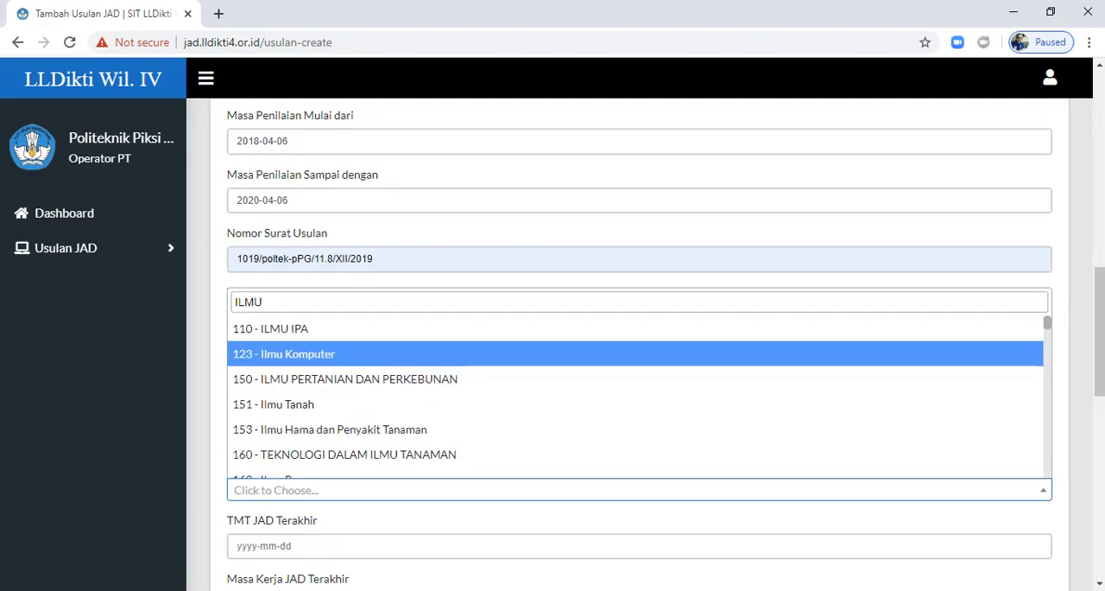
pyautogui.write(' MA')
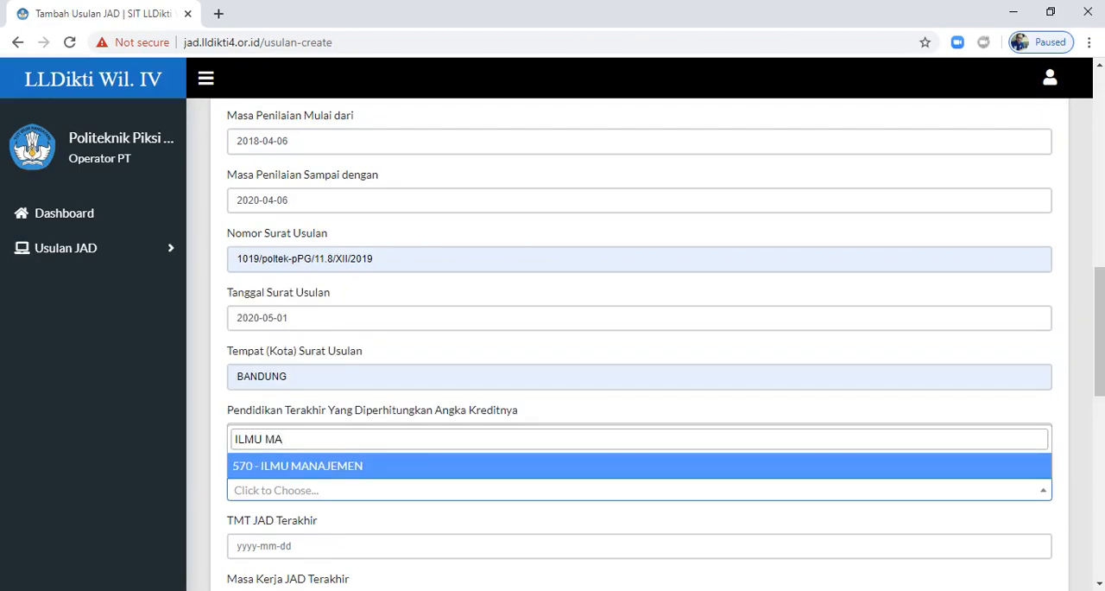
pyautogui.press('Return')
# Step: Set the TMT JAD Terakhir date to 2018-04-06
pyautogui.scroll(-2, 639, 345)
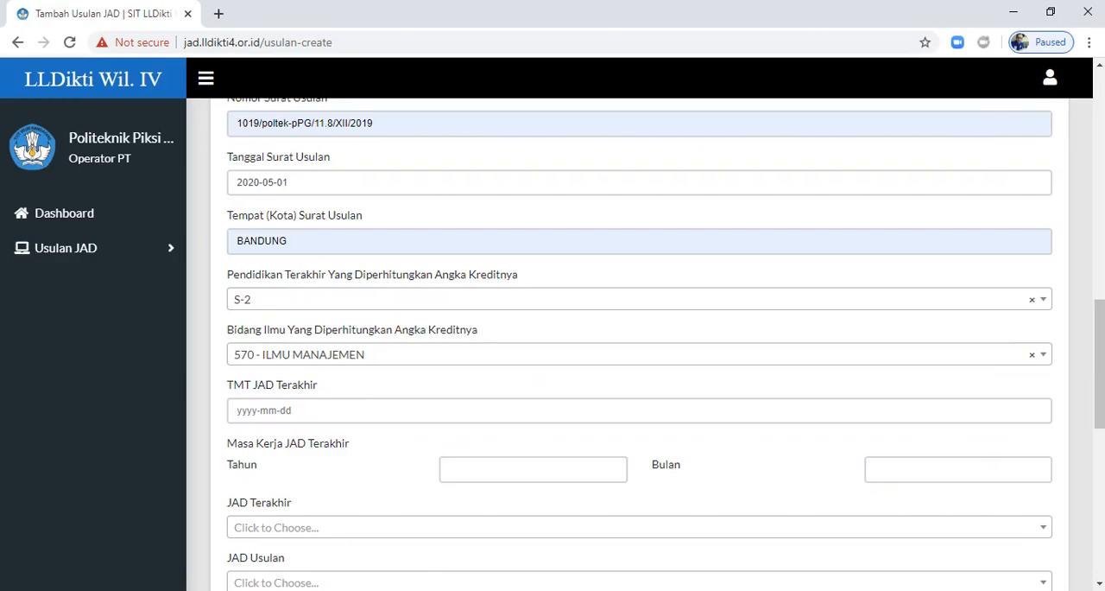
pyautogui.click(318, 408)
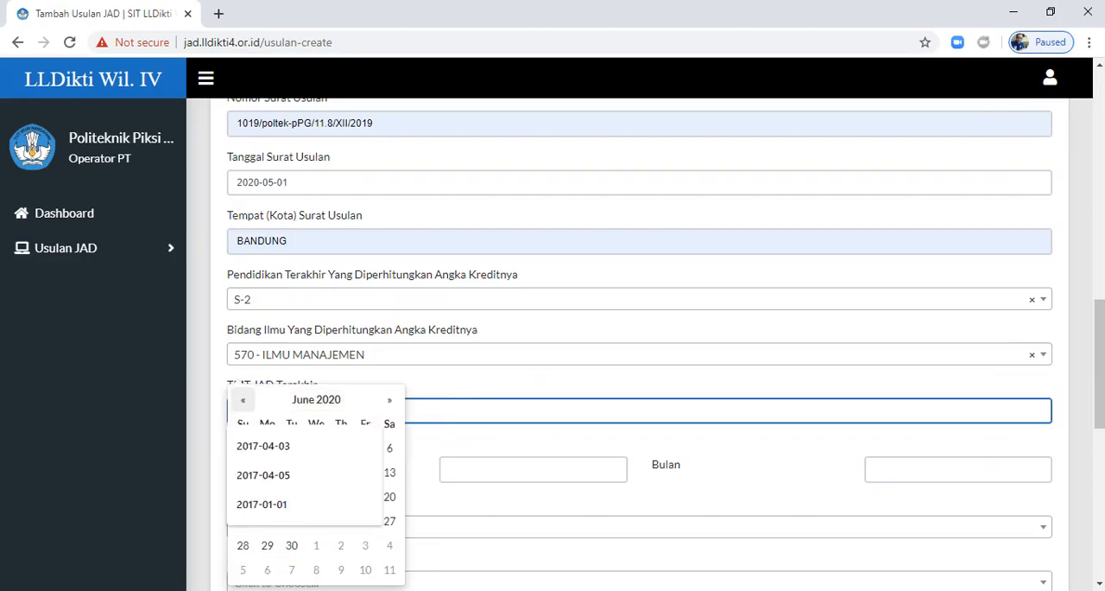
pyautogui.click(243, 400)
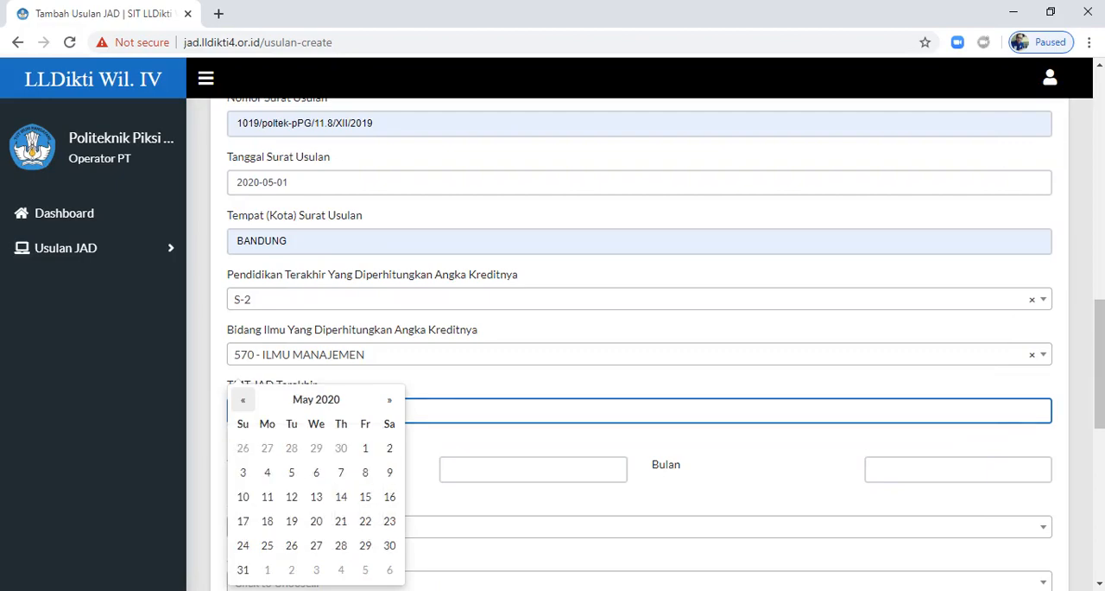
pyautogui.click(242, 400)
pyautogui.doubleClick(243, 400)
pyautogui.doubleClick(242, 400)
pyautogui.doubleClick(243, 400)
pyautogui.doubleClick(242, 399)
pyautogui.doubleClick(243, 399)
pyautogui.doubleClick(242, 399)
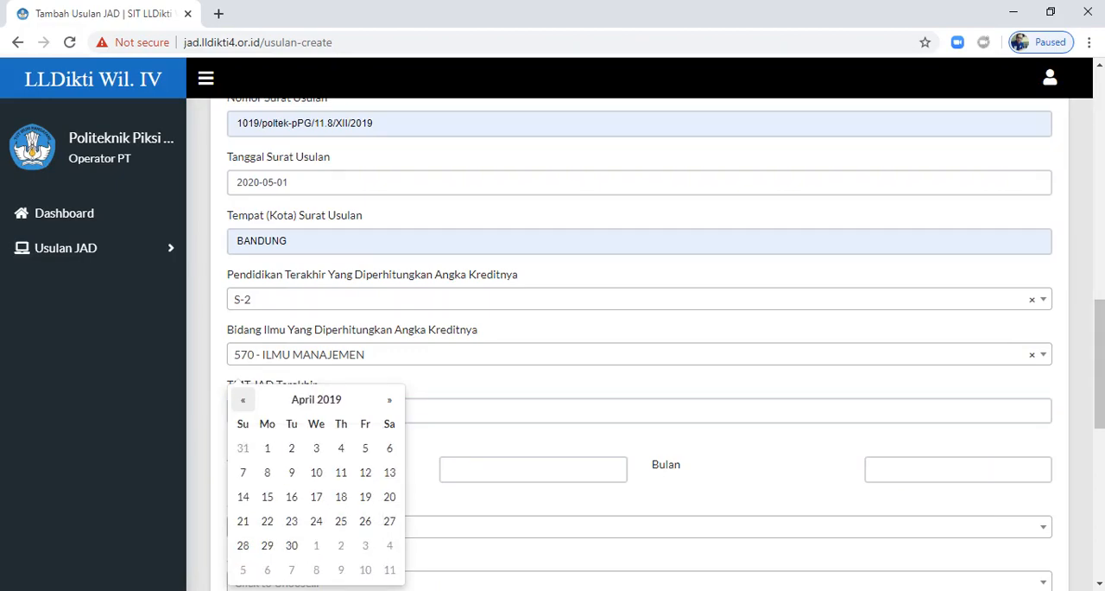
pyautogui.doubleClick(243, 399)
pyautogui.click(243, 400)
pyautogui.click(242, 400)
pyautogui.click(243, 400)
pyautogui.doubleClick(243, 400)
pyautogui.click(243, 400)
pyautogui.click(242, 400)
pyautogui.click(242, 400)
pyautogui.click(242, 400)
pyautogui.click(243, 399)
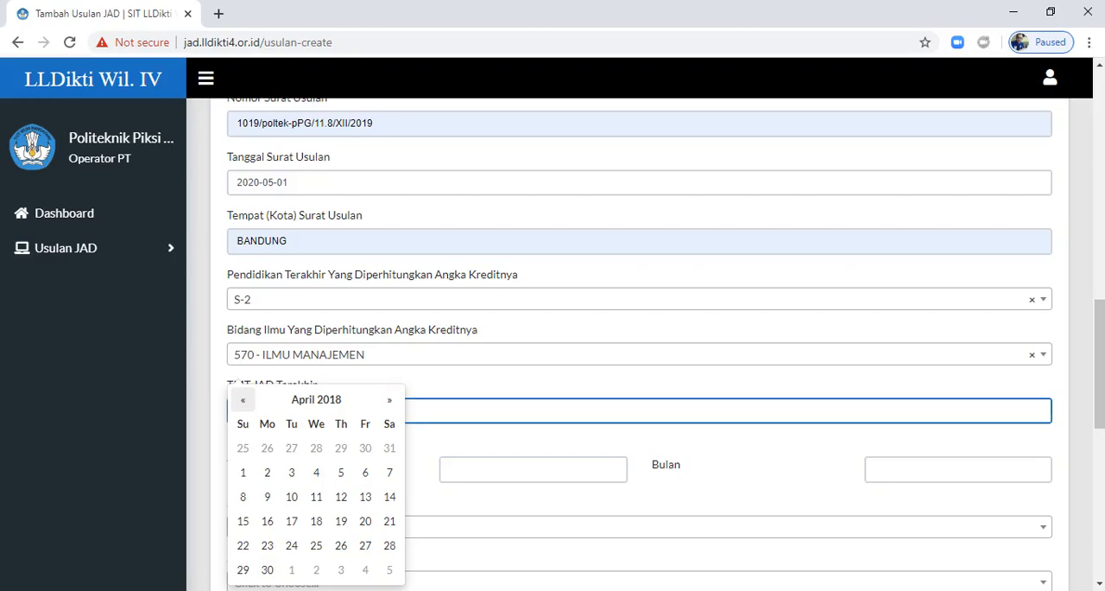
pyautogui.click(365, 473)
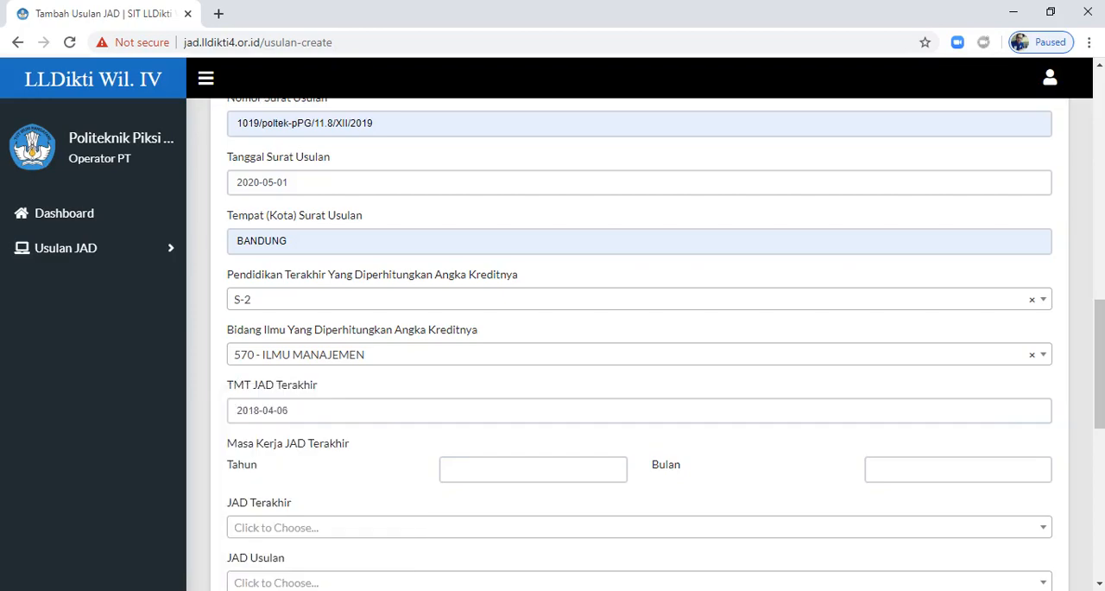
# Step: Set Masa Kerja JAD Terakhir to 2 Tahun and 2 Bulan
pyautogui.click(536, 471)
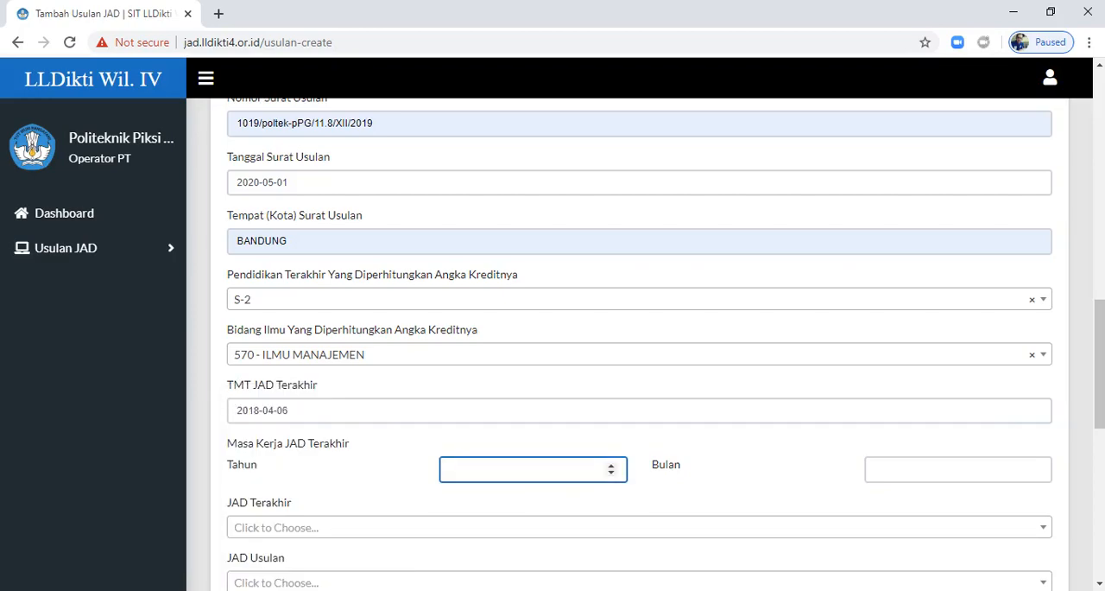
pyautogui.click(610, 465)
pyautogui.click(610, 464)
pyautogui.click(949, 469)
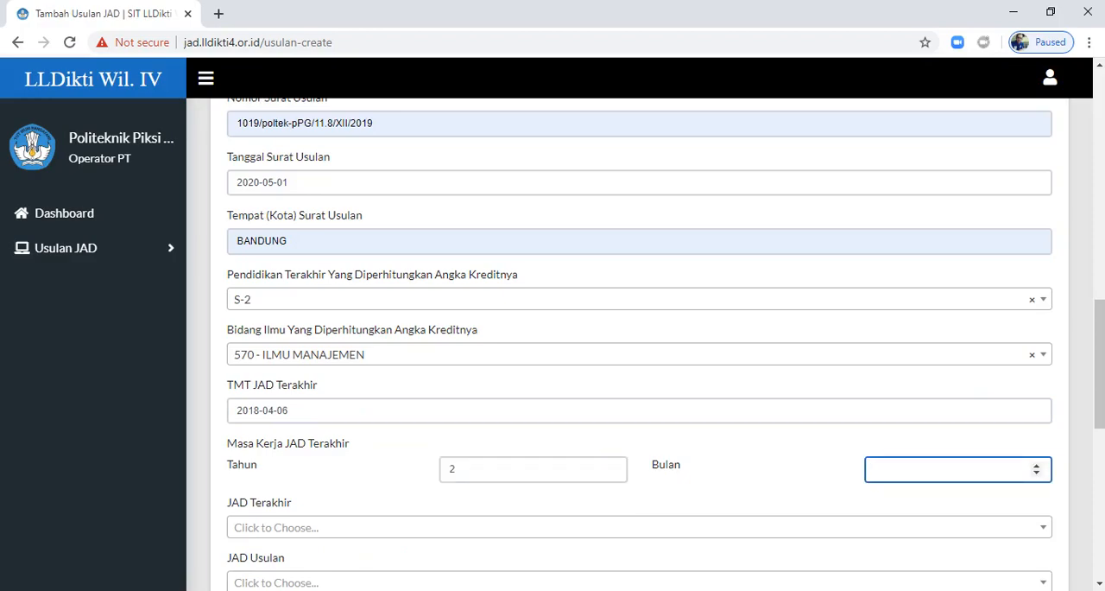
pyautogui.write('2')
# Step: Set JAD Terakhir to Tenaga Pengajar 0 (Lainnya)
pyautogui.scroll(-2, 639, 345)
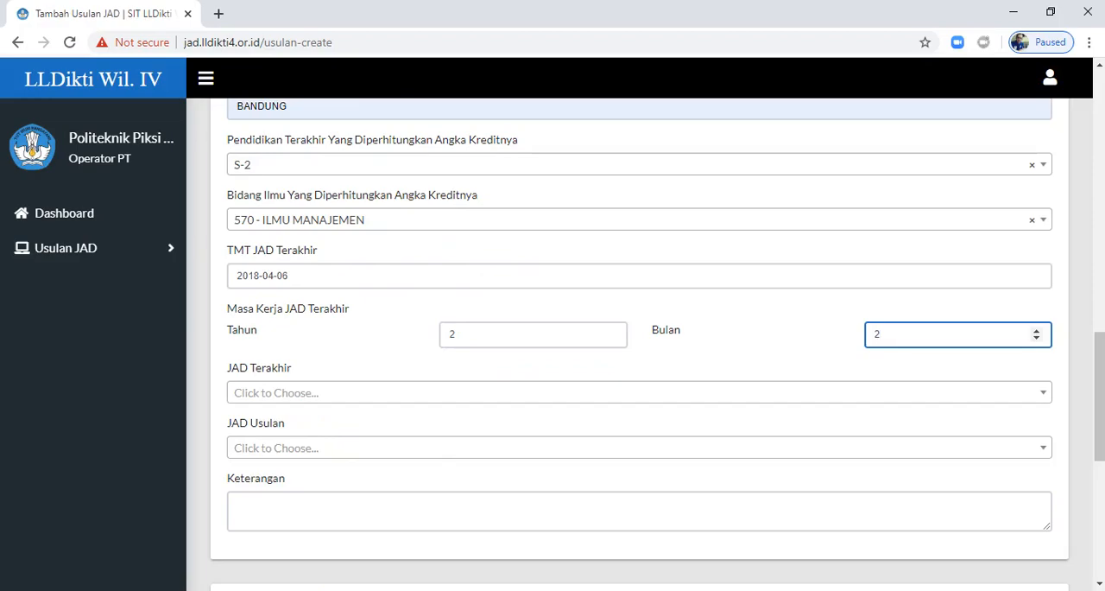
pyautogui.click(553, 392)
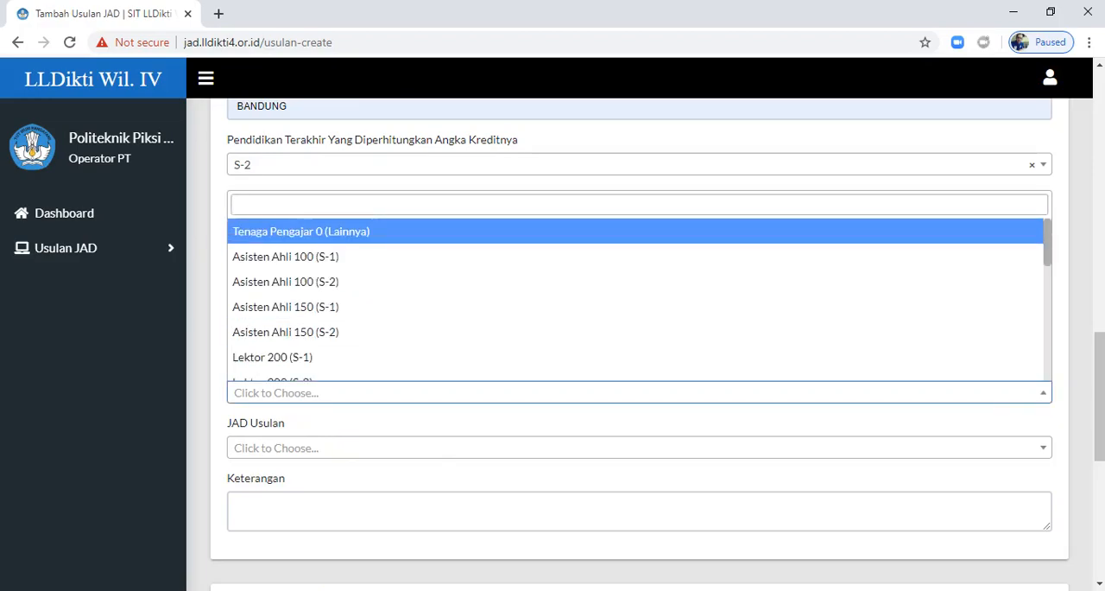
pyautogui.click(311, 231)
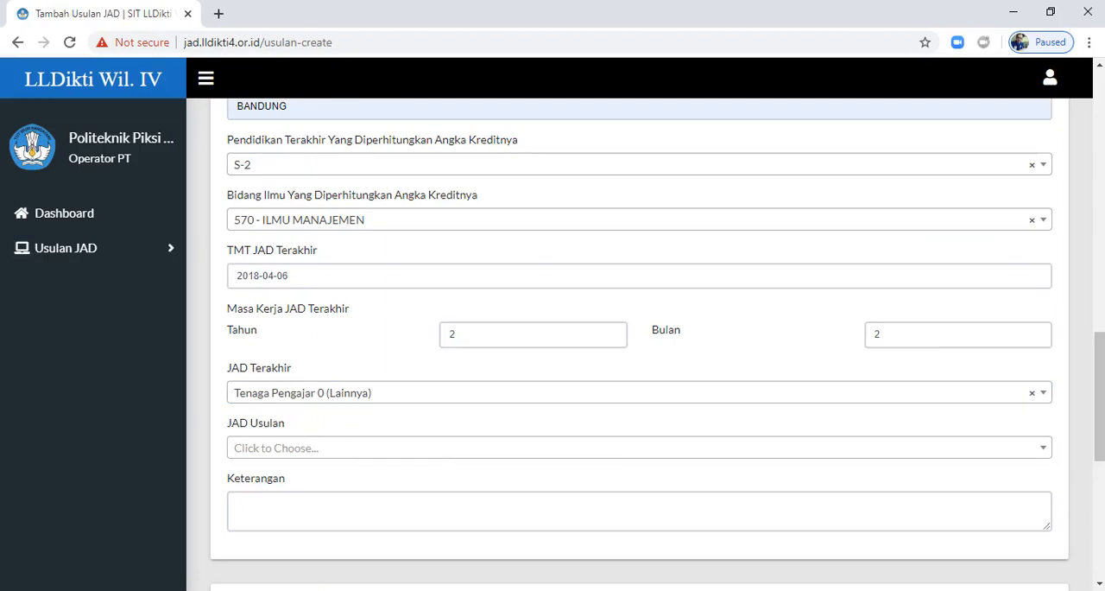
# Step: Set JAD Usulan to Asisten Ahli 150 (S-2), trying Lektor 200 (S-3) along the way
pyautogui.click(639, 448)
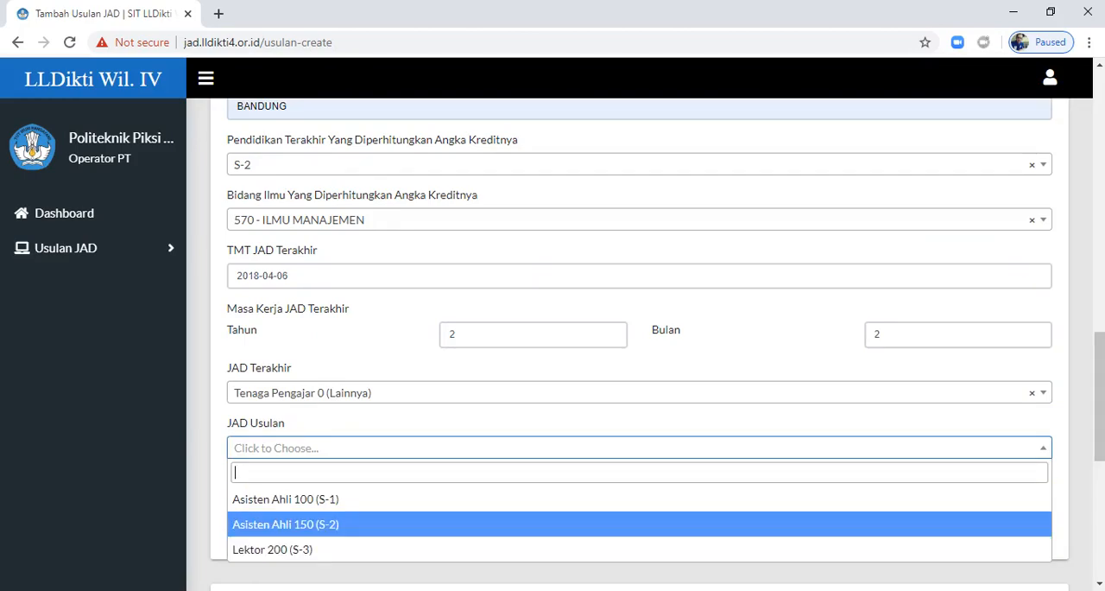
pyautogui.click(311, 524)
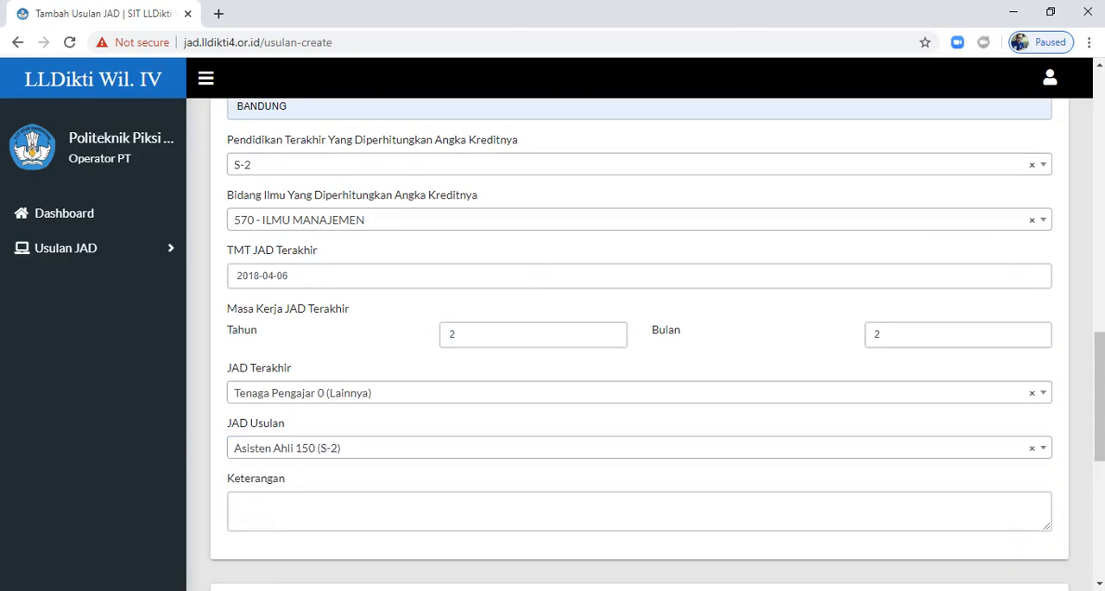
pyautogui.click(639, 447)
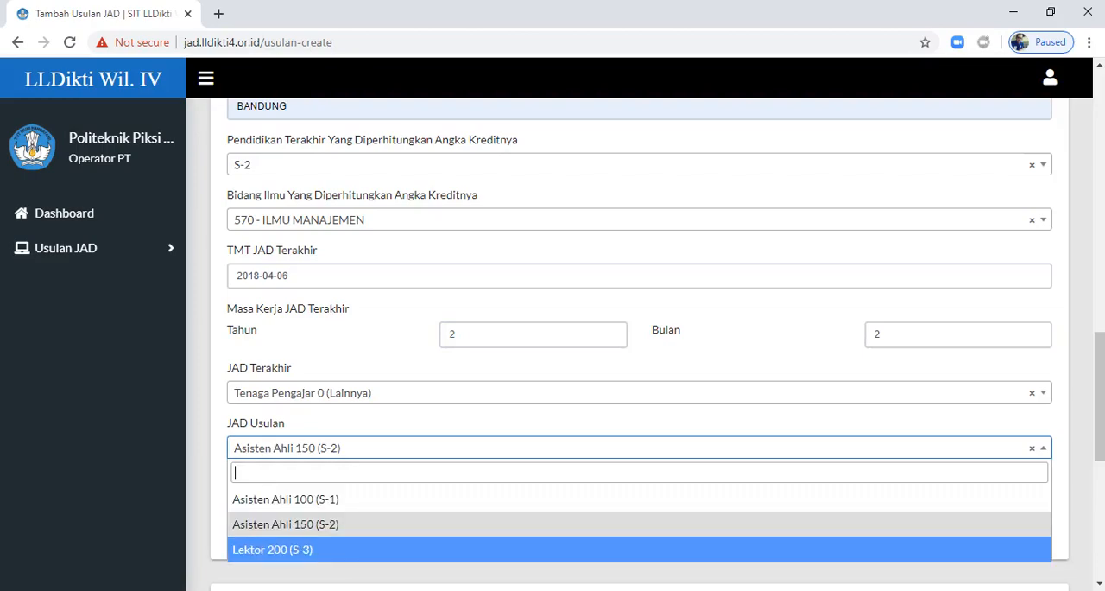
pyautogui.click(311, 548)
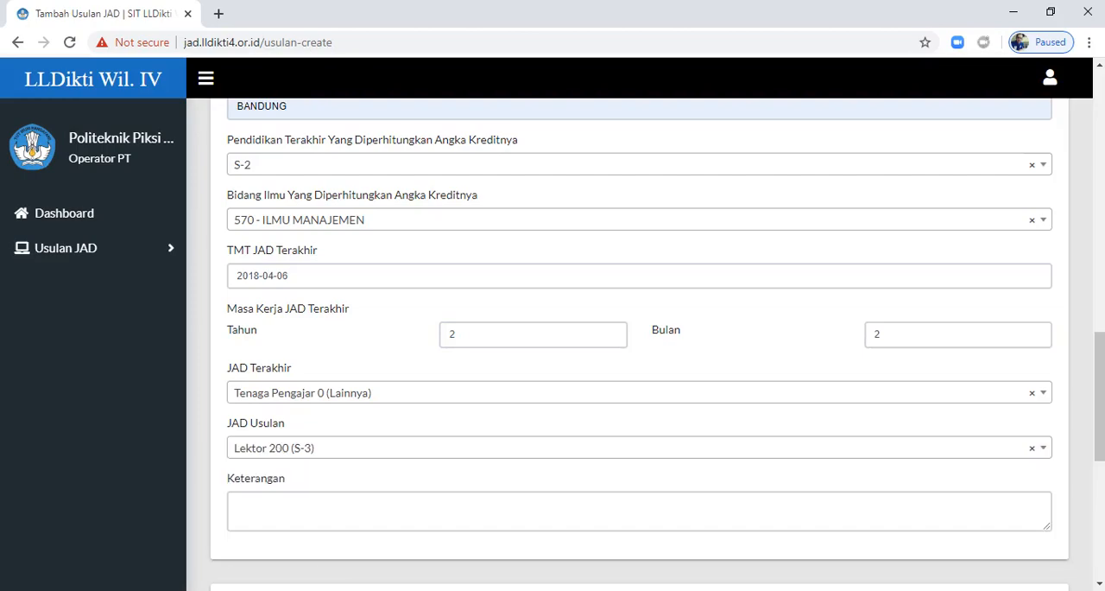
pyautogui.click(639, 447)
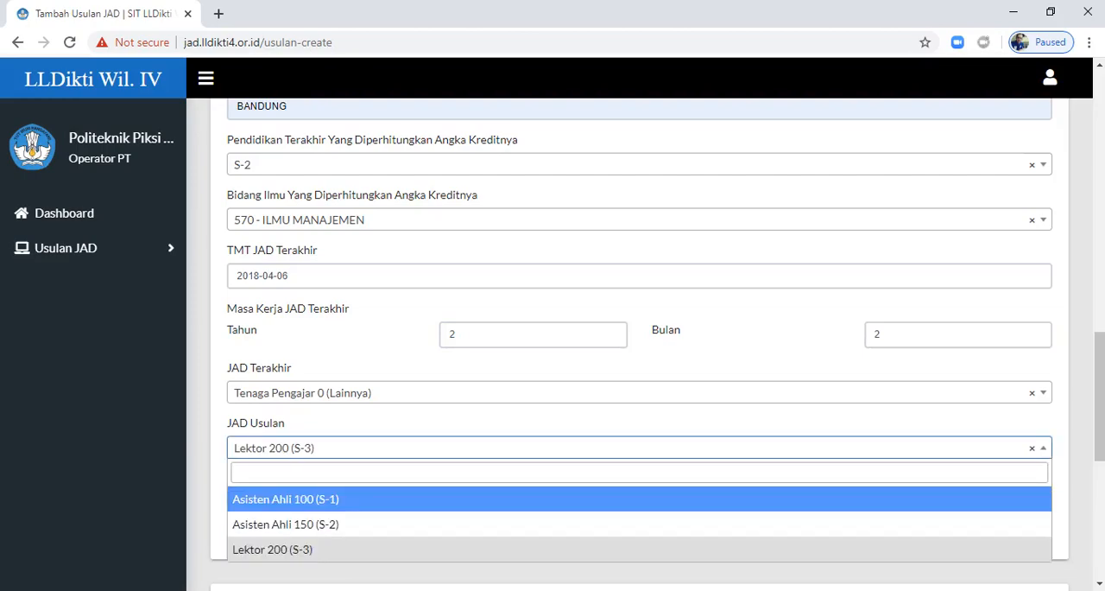
pyautogui.click(311, 524)
# Step: Enter "-" as the Keterangan of the proposal
pyautogui.click(346, 513)
pyautogui.scroll(-3, 345, 513)
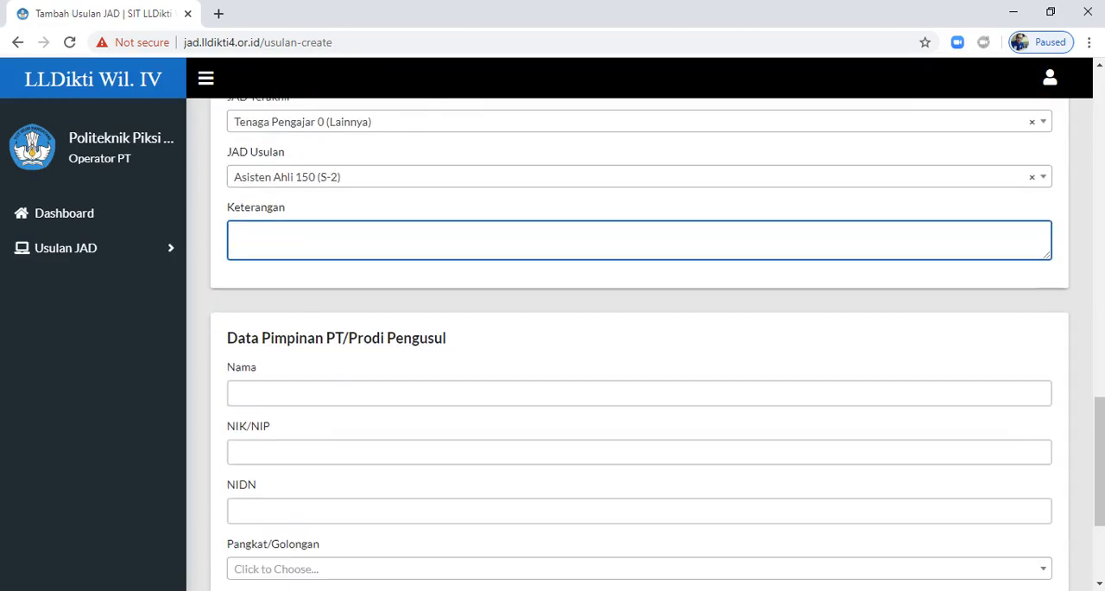
pyautogui.write('-')
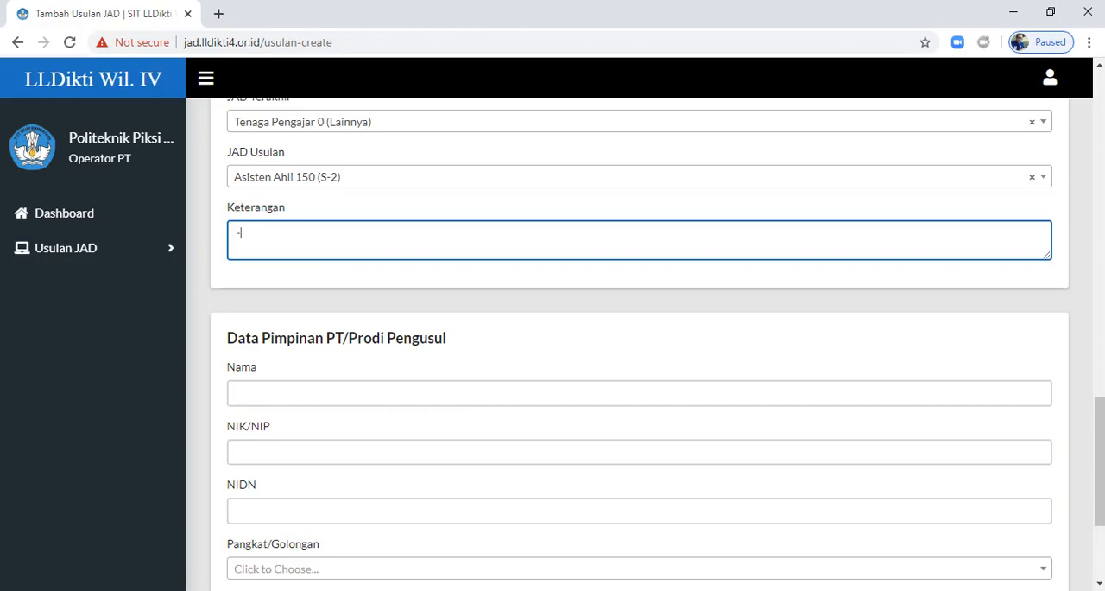
# Step: Fill in the leader's name, NIK/NIP and NIDN under Data Pimpinan PT/Prodi Pengusul using the previously saved entries
pyautogui.click(344, 393)
pyautogui.press('Return')
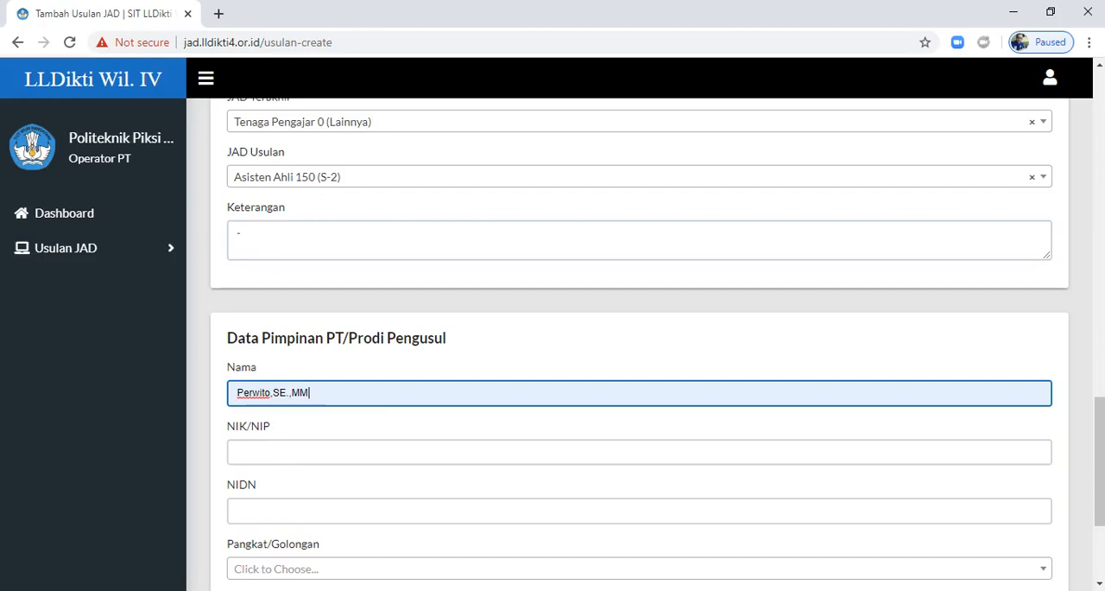
pyautogui.click(344, 451)
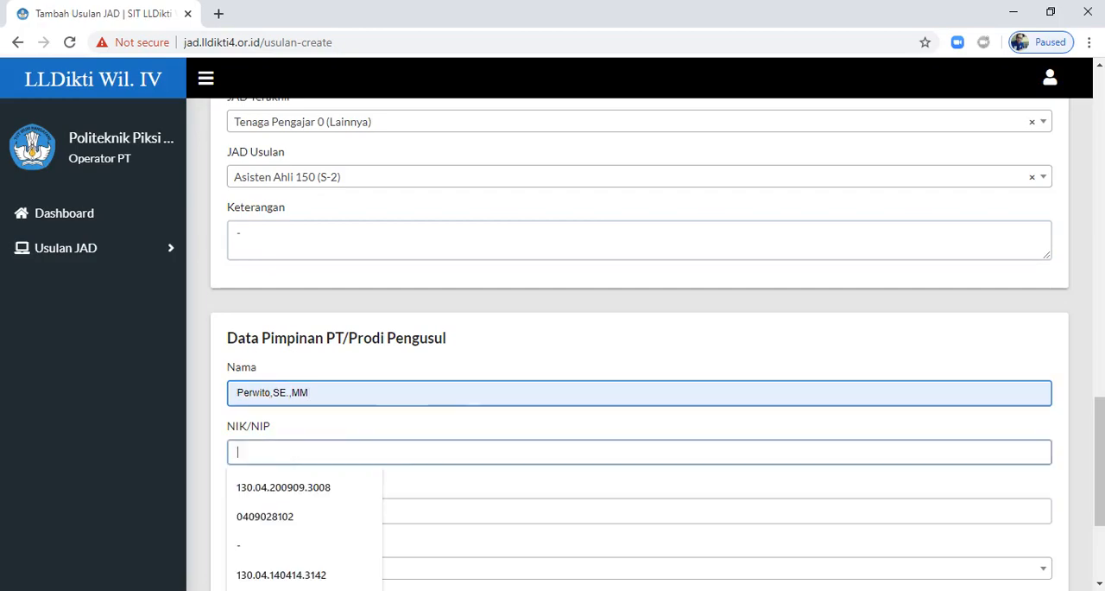
pyautogui.press('Down')
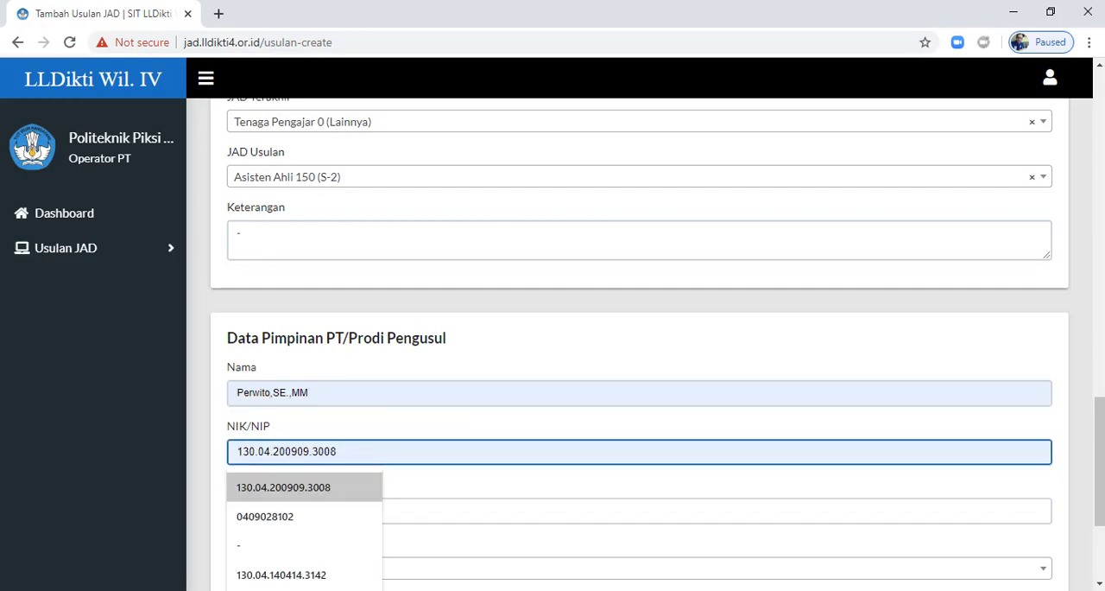
pyautogui.press('Return')
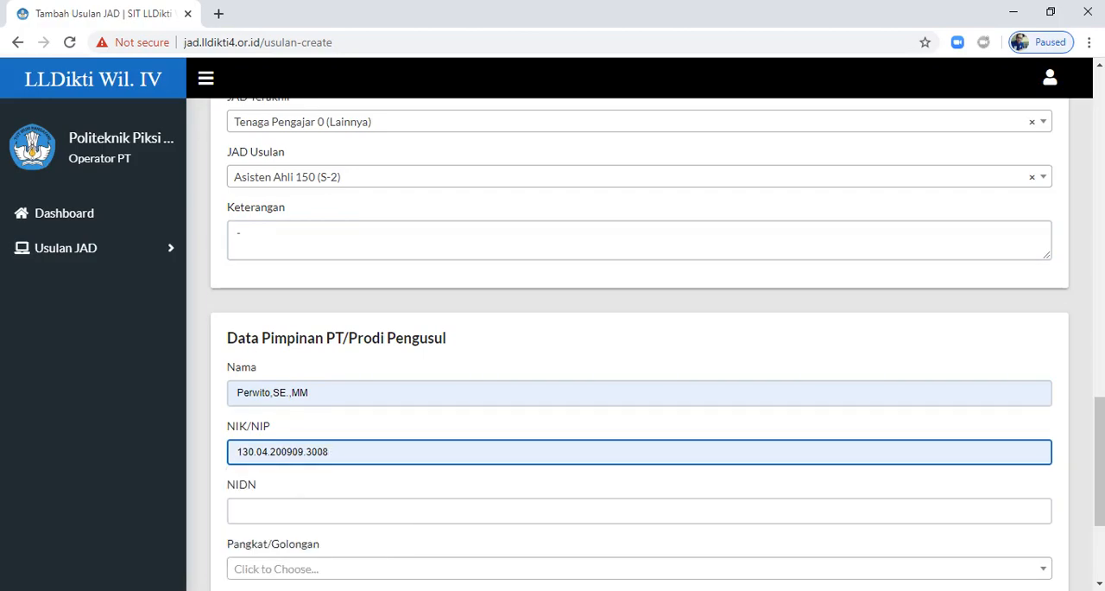
pyautogui.scroll(-2, 639, 345)
pyautogui.click(294, 376)
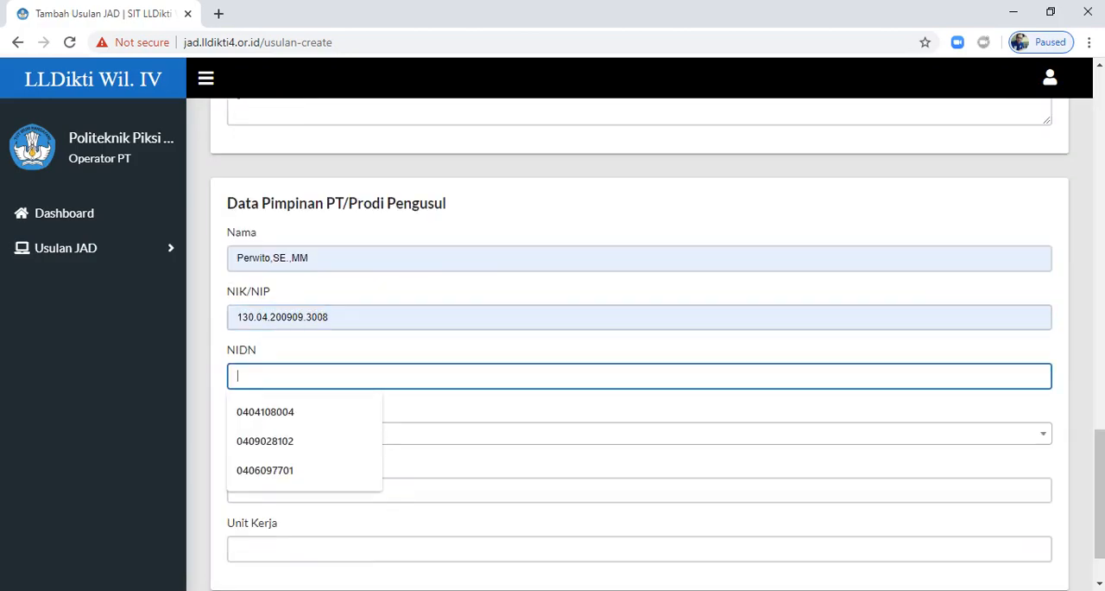
pyautogui.press('Up')
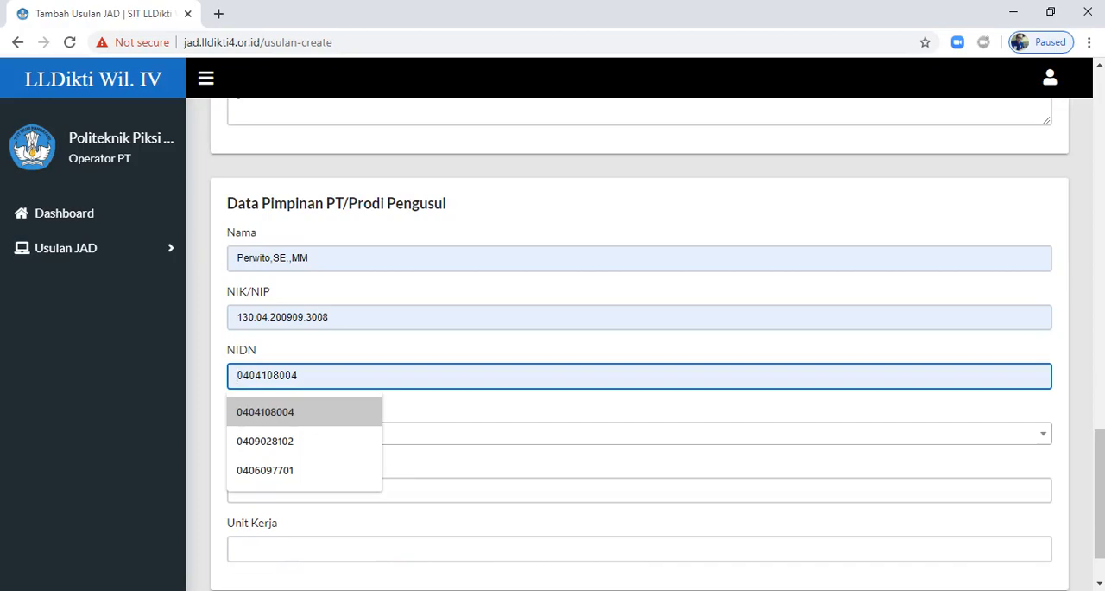
pyautogui.press('Return')
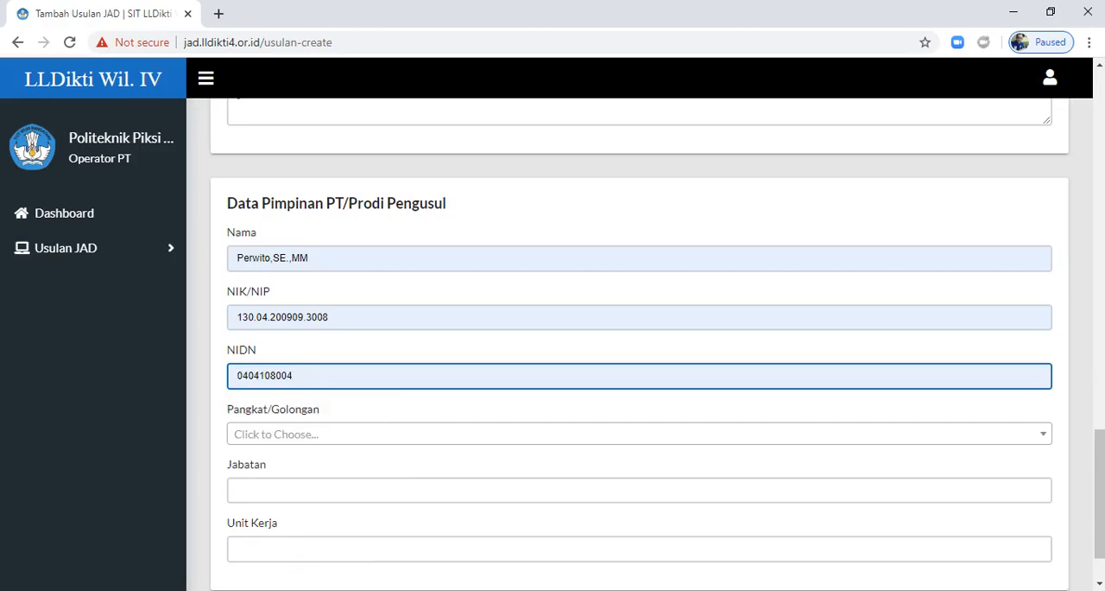
# Step: Set the leader's Pangkat/Golongan to Pembina Tk. I golongan IV/b
pyautogui.click(294, 434)
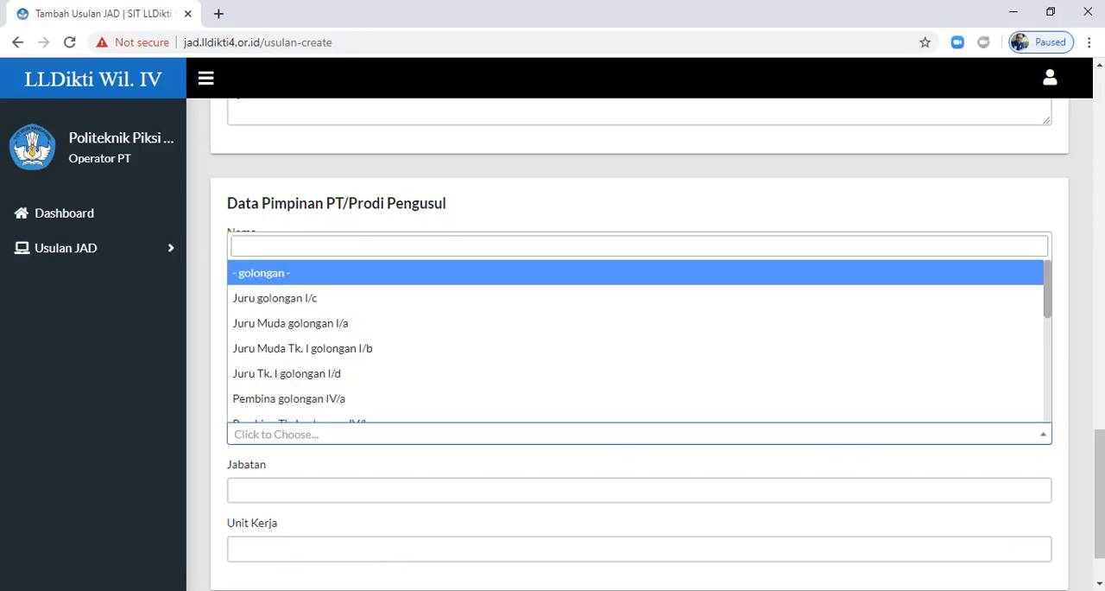
pyautogui.scroll(-2, 293, 398)
pyautogui.press('Down')
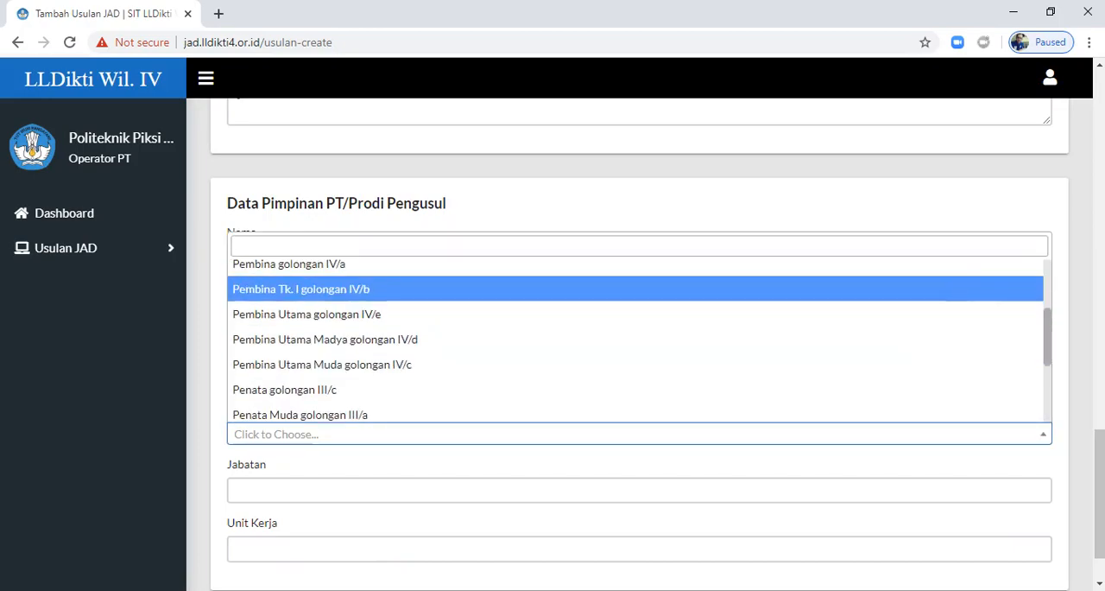
pyautogui.press('Return')
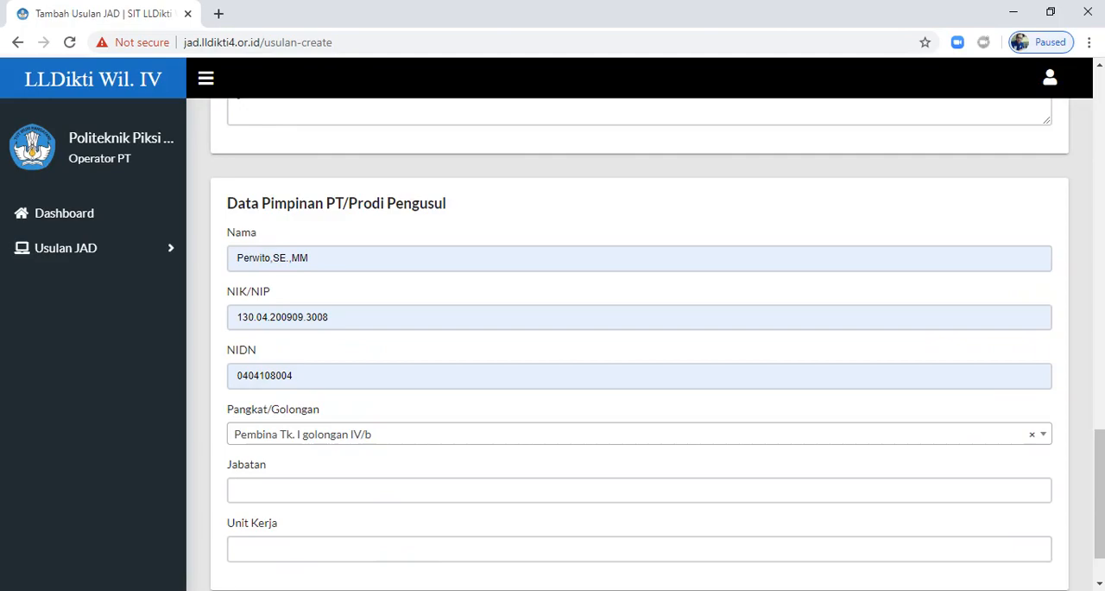
# Step: Set the leader's Jabatan to Ketua Prodi Manajemen and Unit Kerja to Politeknik Piksi Ganesha
pyautogui.click(294, 490)
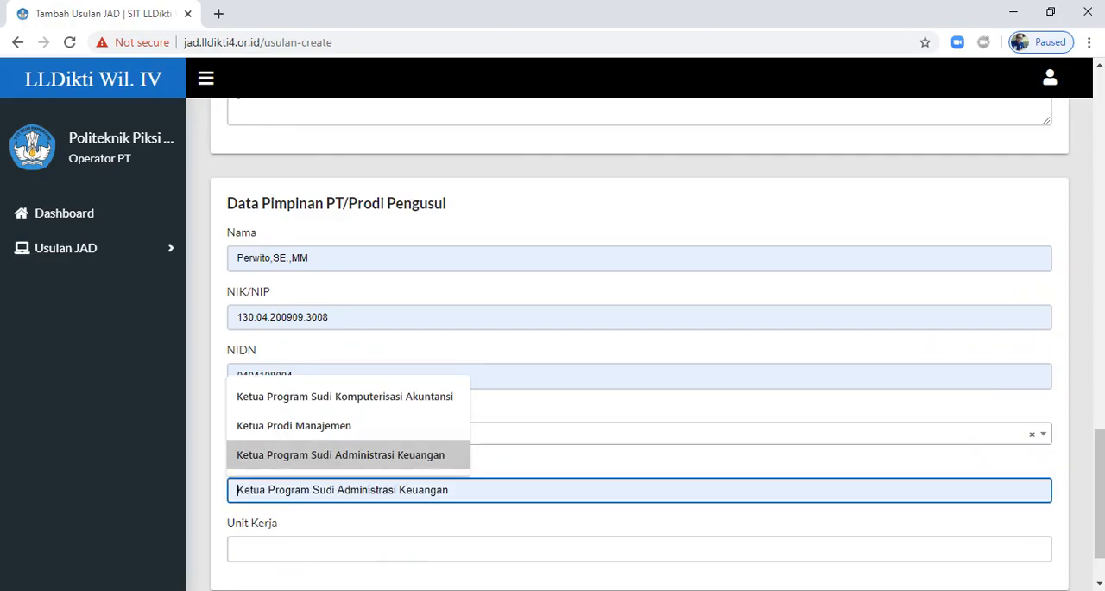
pyautogui.click(293, 425)
pyautogui.scroll(-2, 639, 345)
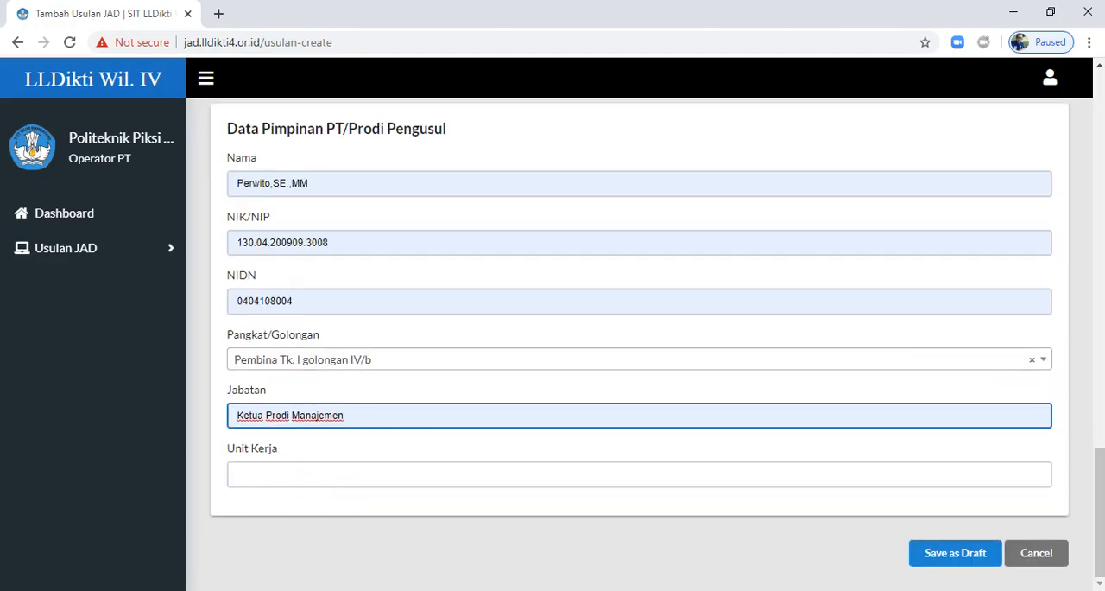
pyautogui.click(293, 474)
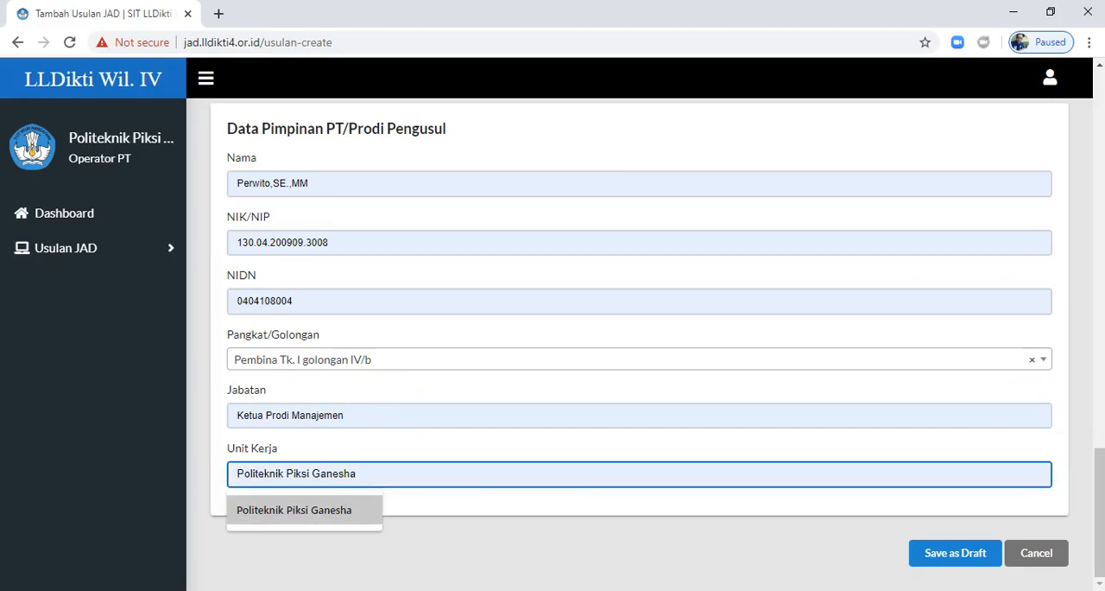
pyautogui.click(293, 509)
# Step: Review the filled-in proposal from Data Dosen to Data Pimpinan PT/Prodi Pengusul and cancel it without saving
pyautogui.scroll(15, 639, 345)
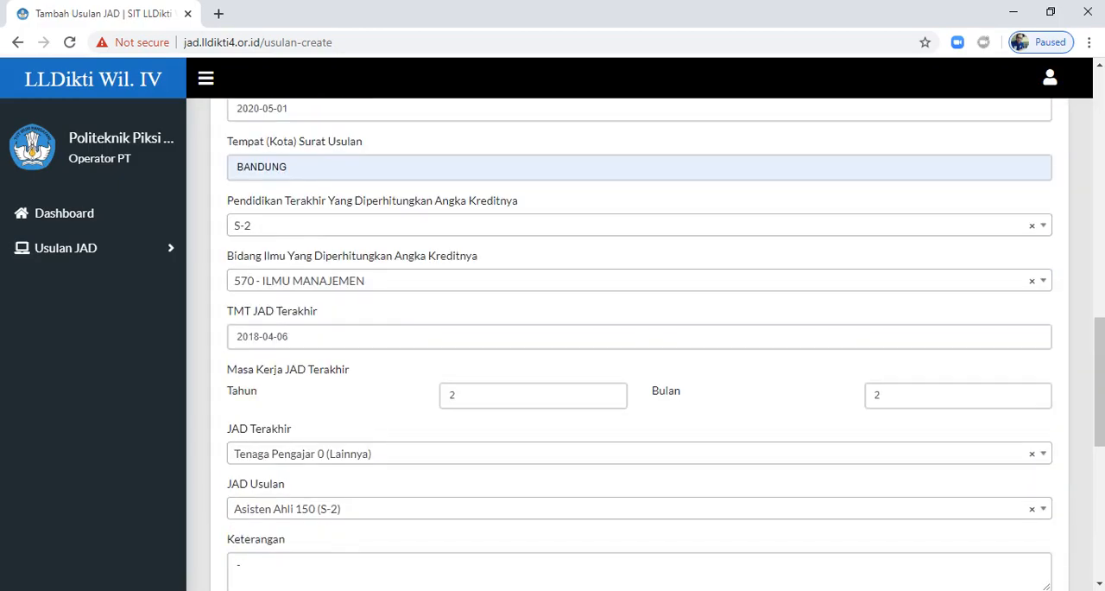
pyautogui.scroll(3, 639, 346)
pyautogui.scroll(-17, 639, 345)
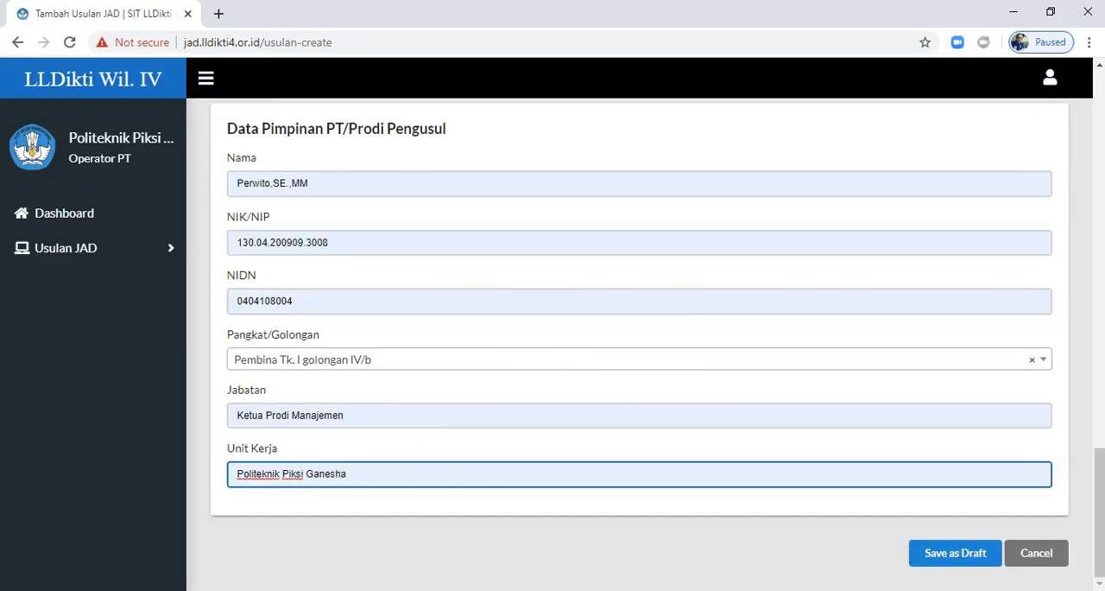
pyautogui.scroll(6, 639, 345)
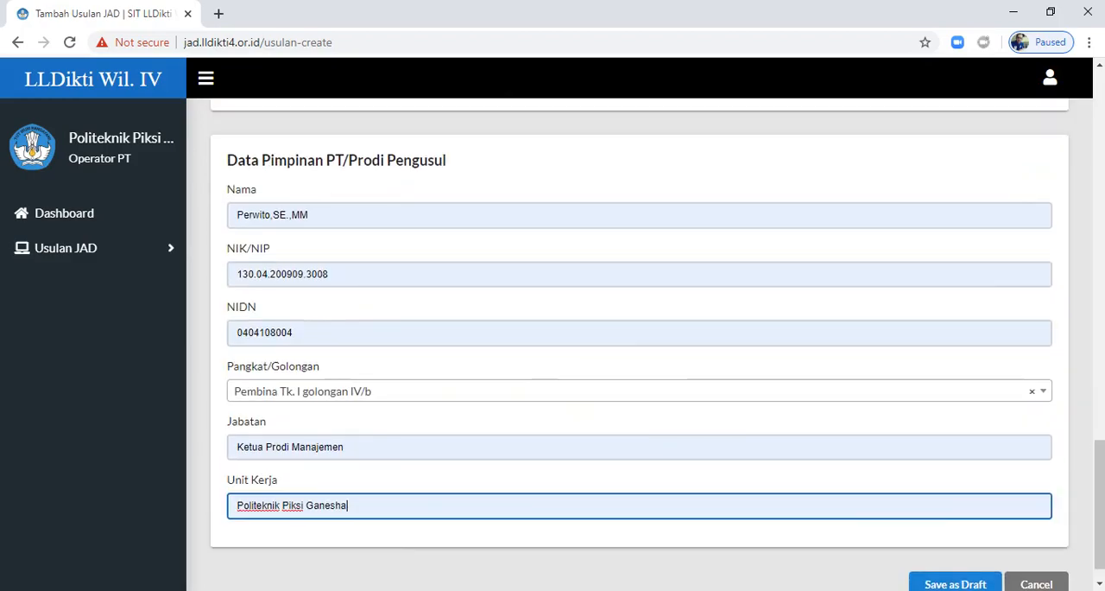
pyautogui.scroll(6, 639, 346)
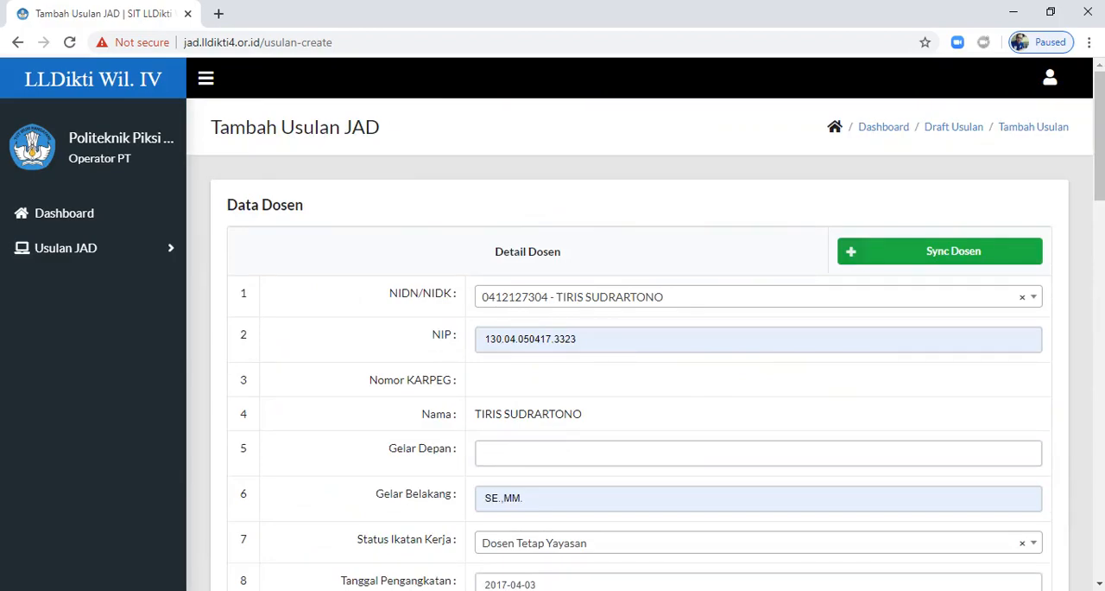
pyautogui.scroll(-10, 639, 345)
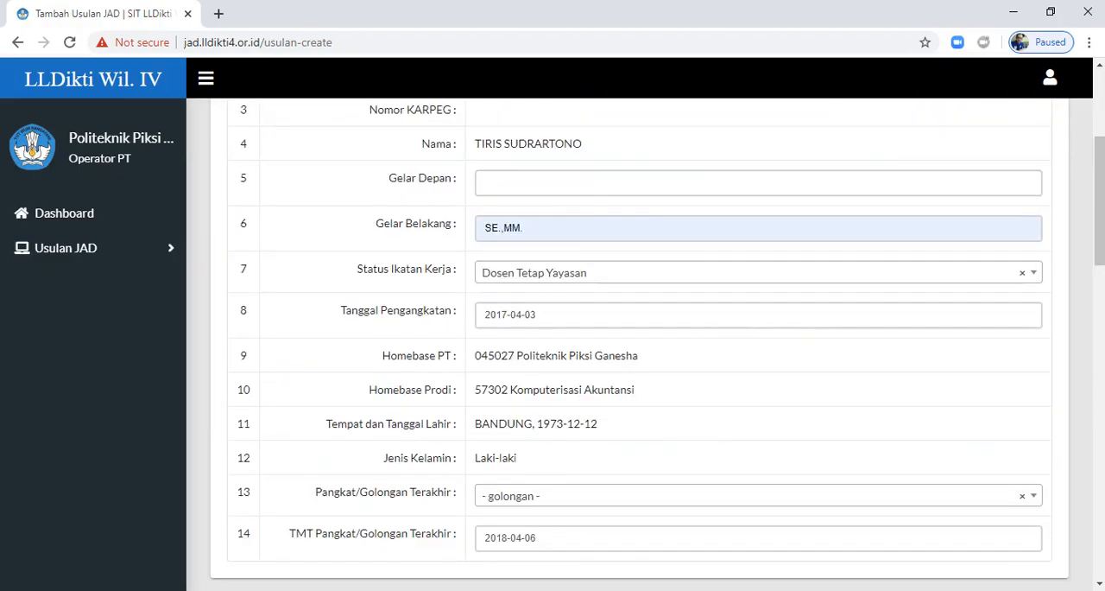
pyautogui.scroll(-5, 639, 345)
pyautogui.scroll(15, 639, 346)
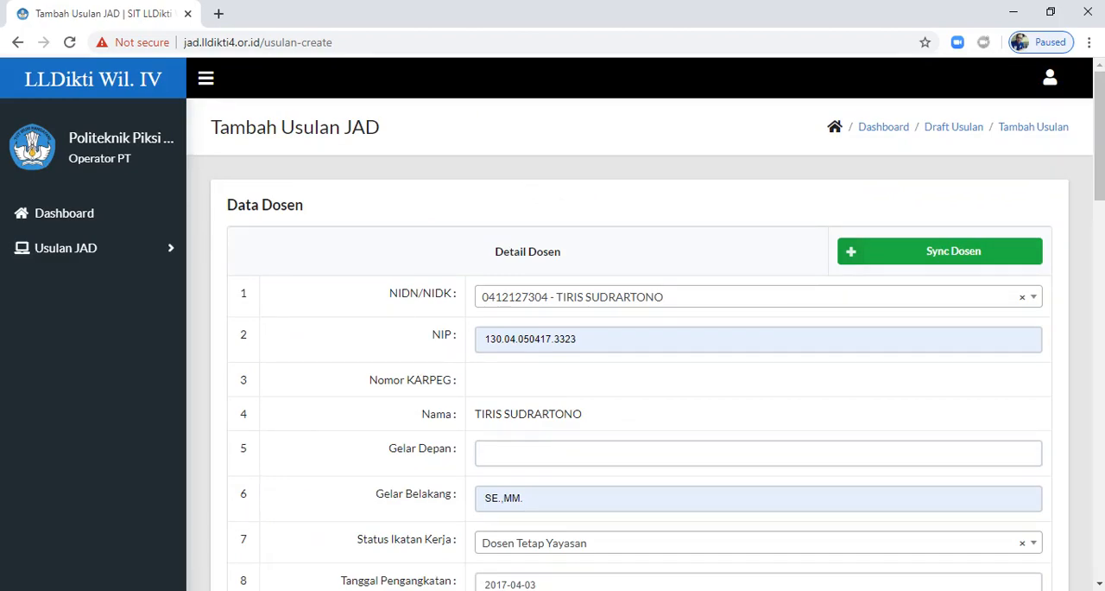
pyautogui.scroll(-15, 639, 345)
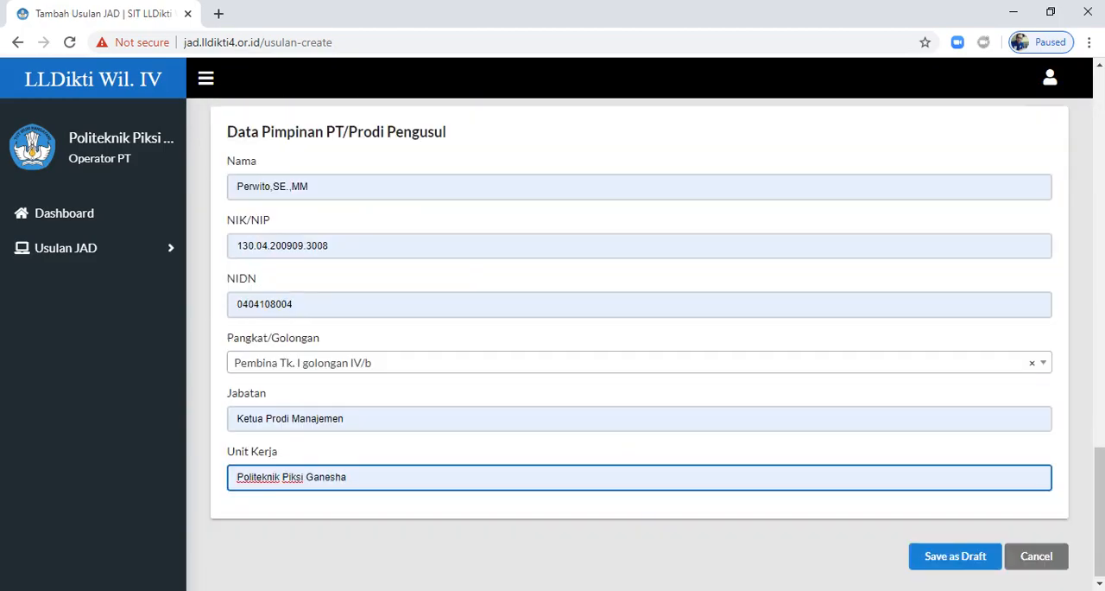
pyautogui.click(1037, 553)
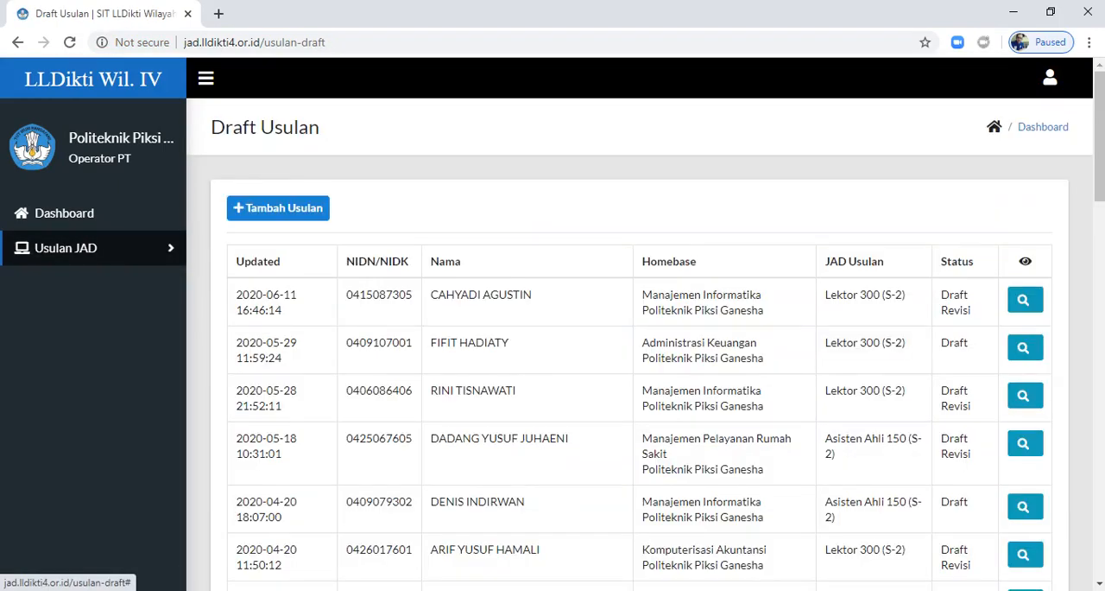
# Step: Find the lecturer's Draft Revisi proposal for Asisten Ahli 150 (S-2) by name in Draft Usulan and open its details
pyautogui.click(65, 247)
pyautogui.click(56, 280)
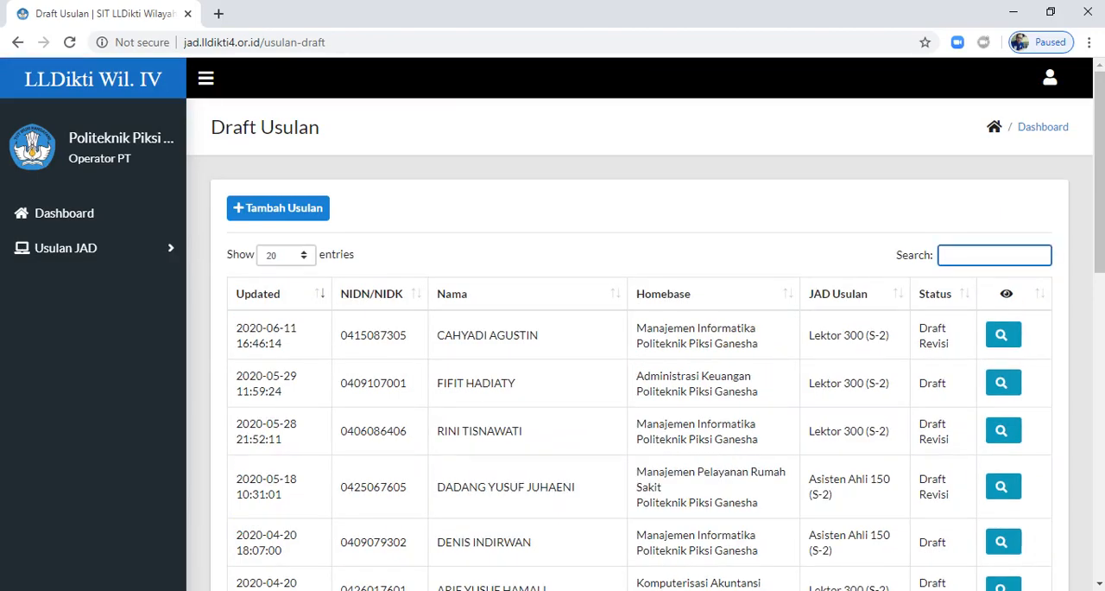
pyautogui.write('DADA')
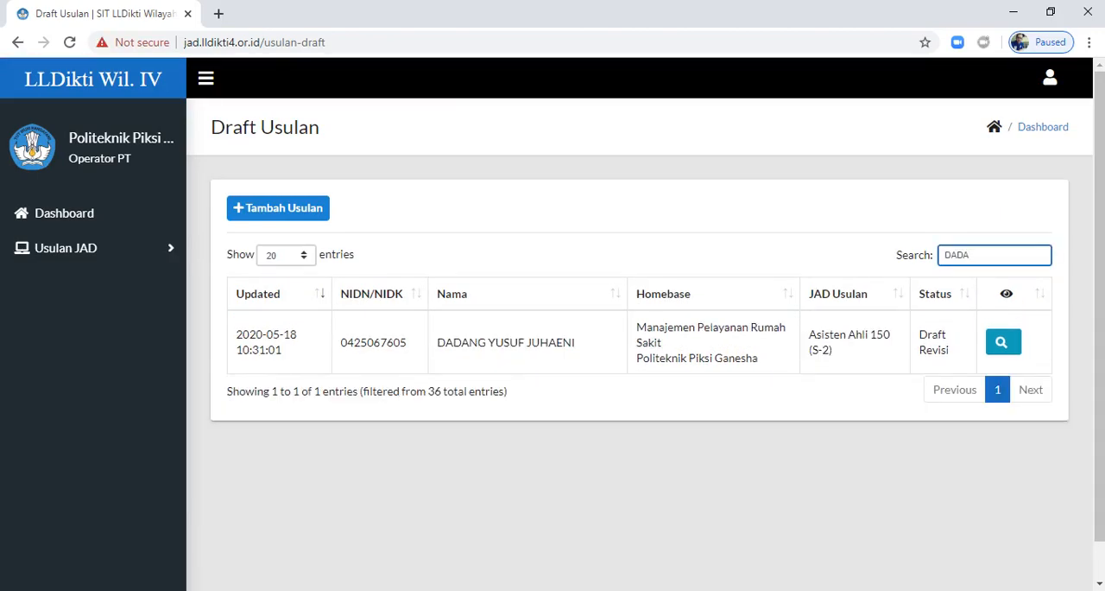
pyautogui.click(1002, 341)
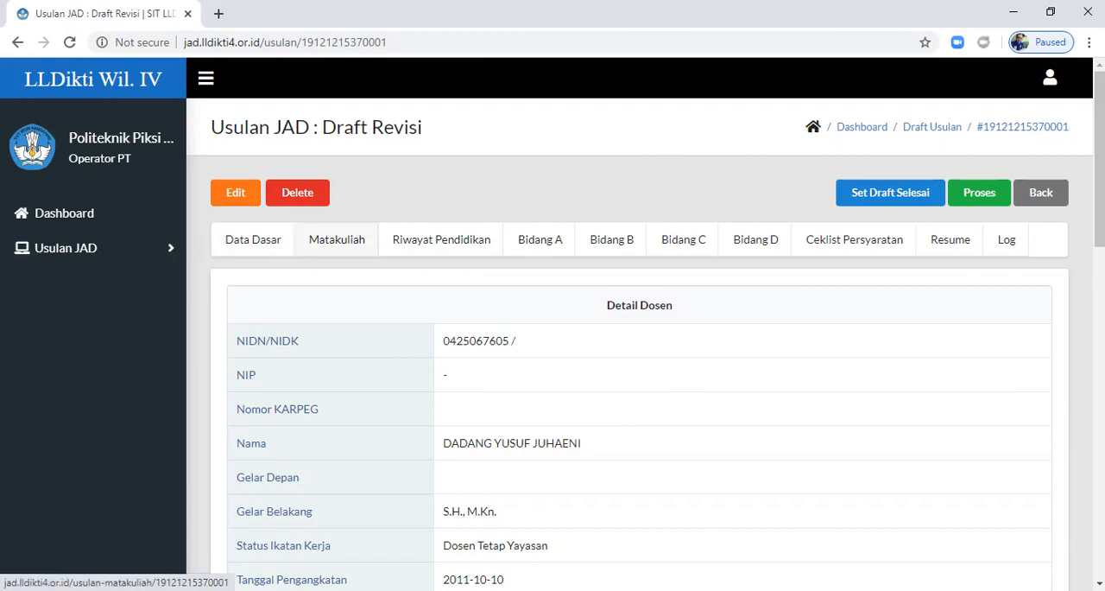
# Step: Open the proposal's Matakuliah list for editing and add an empty course row under Detail Matakuliah
pyautogui.click(337, 239)
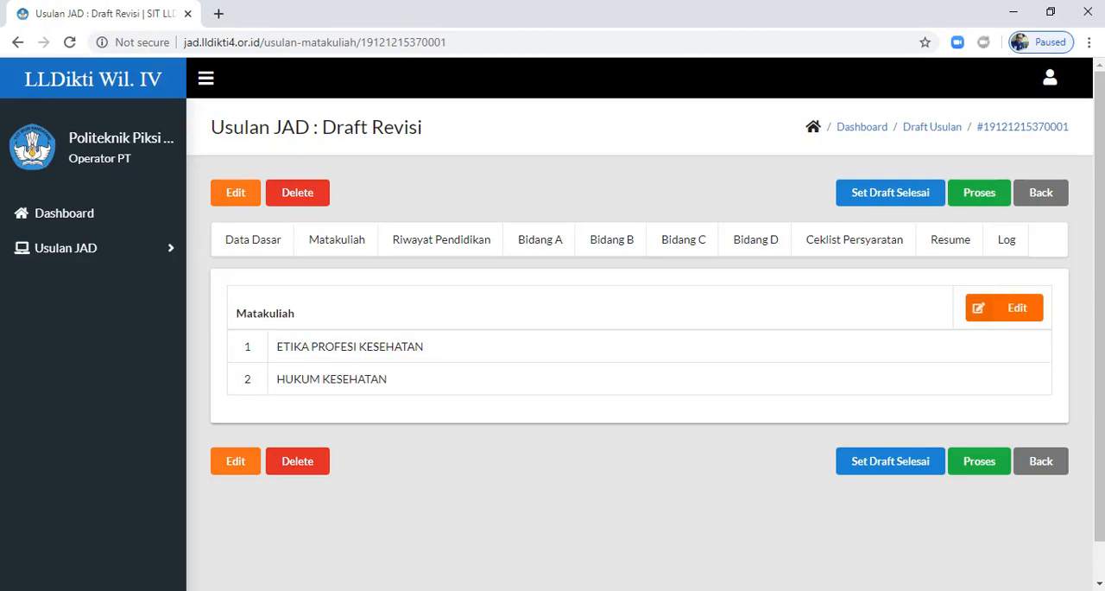
pyautogui.click(1005, 307)
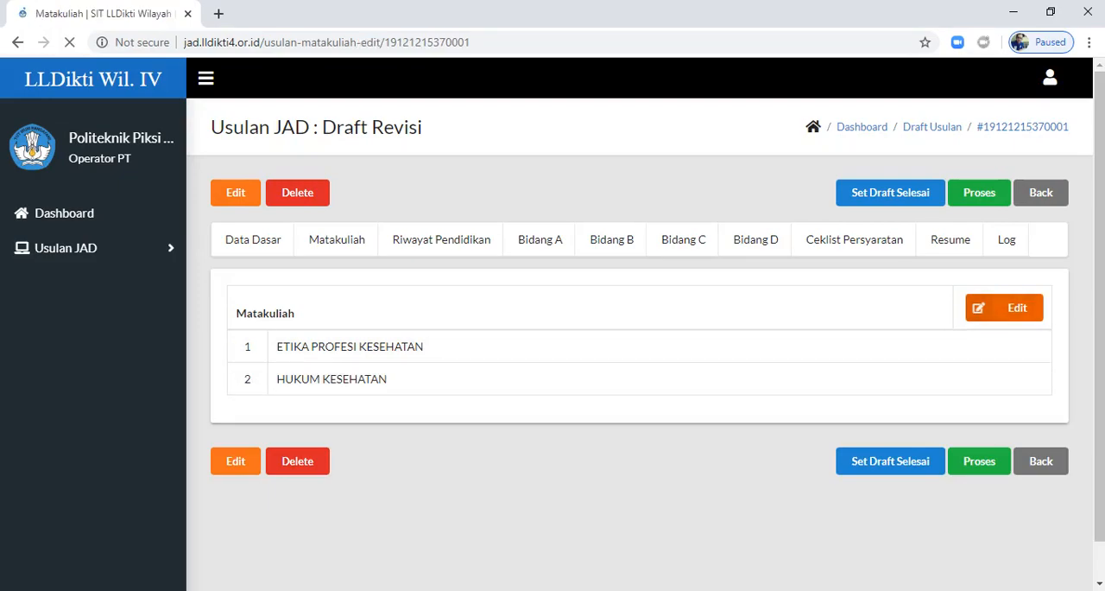
pyautogui.scroll(-3, 639, 345)
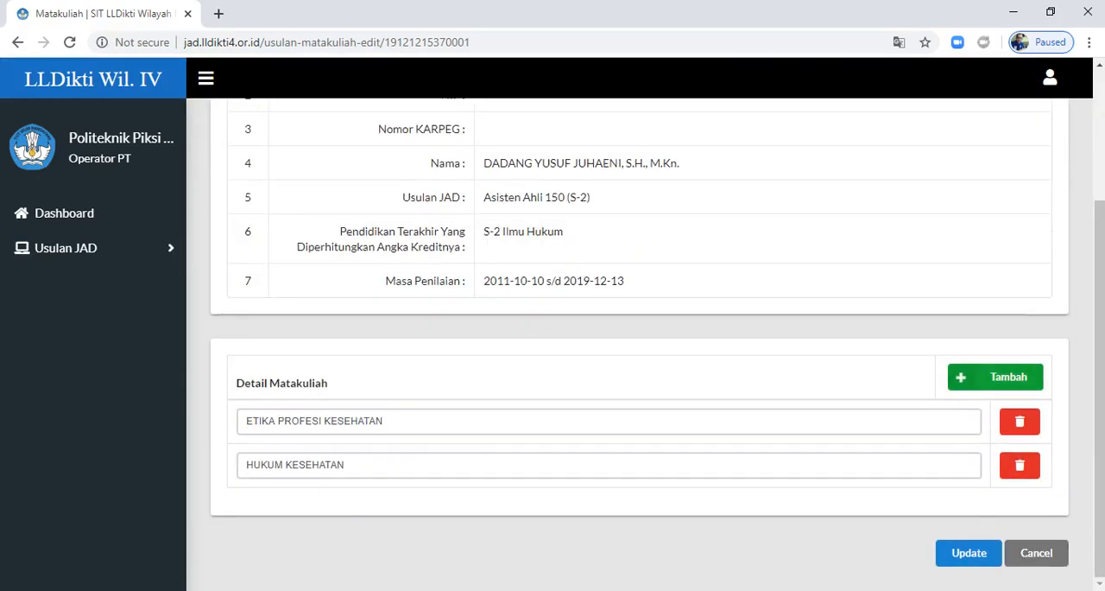
pyautogui.click(996, 377)
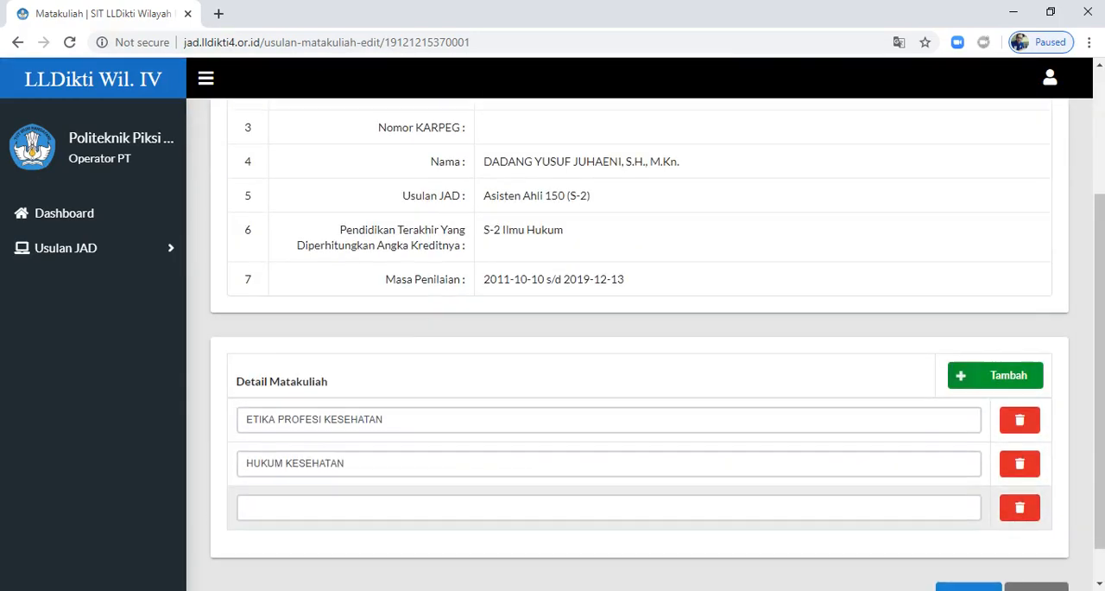
# Step: Try to add a fourth course row under Detail Matakuliah
pyautogui.scroll(-1, 639, 346)
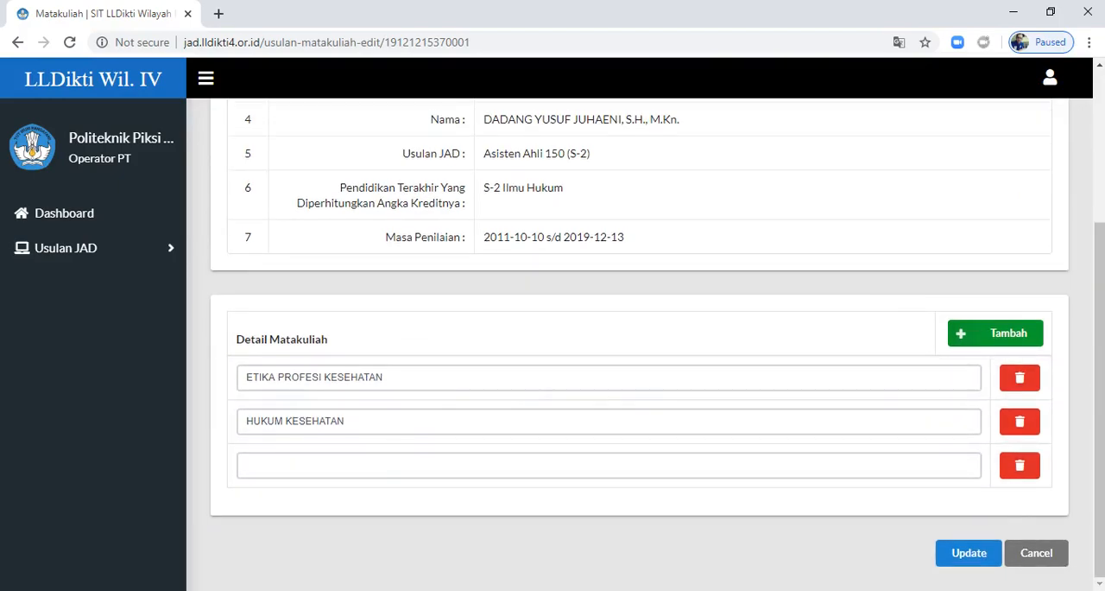
pyautogui.click(1026, 337)
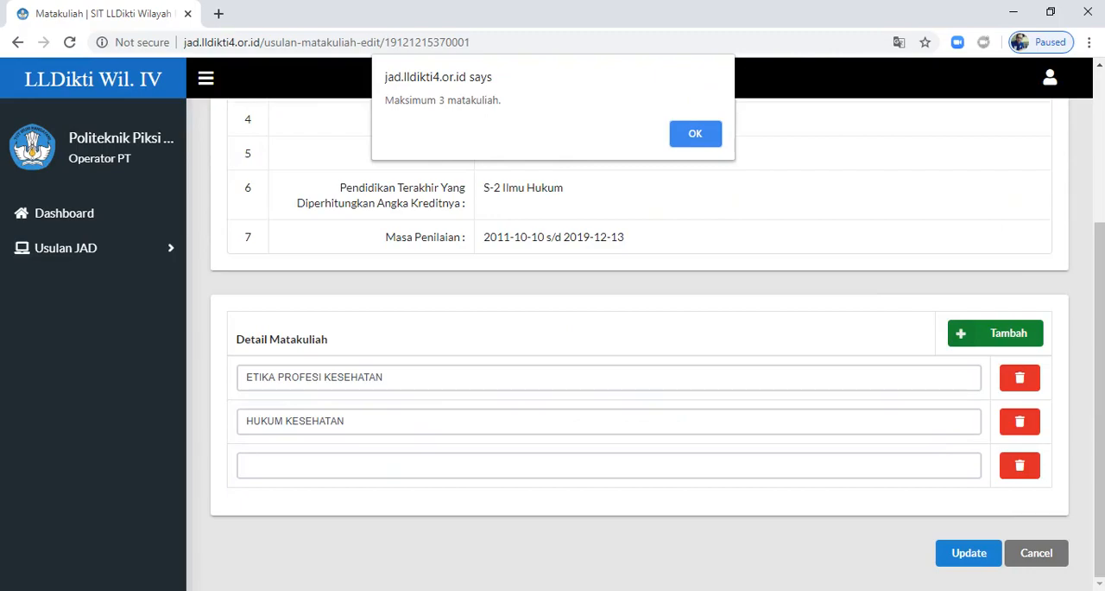
pyautogui.click(695, 134)
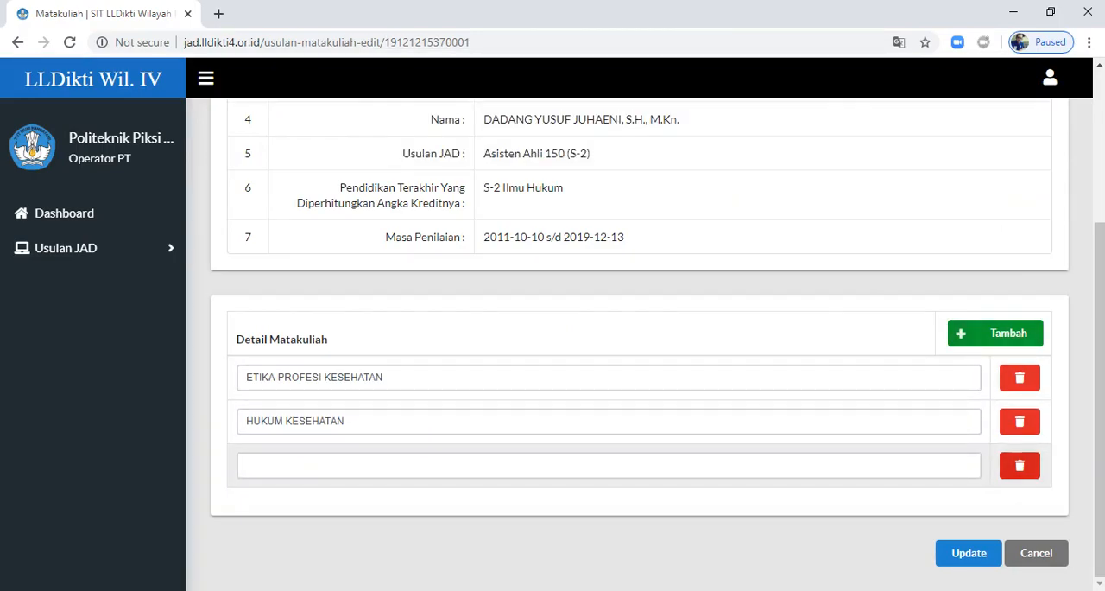
# Step: Delete the empty third course row and save the Matakuliah data
pyautogui.click(1019, 465)
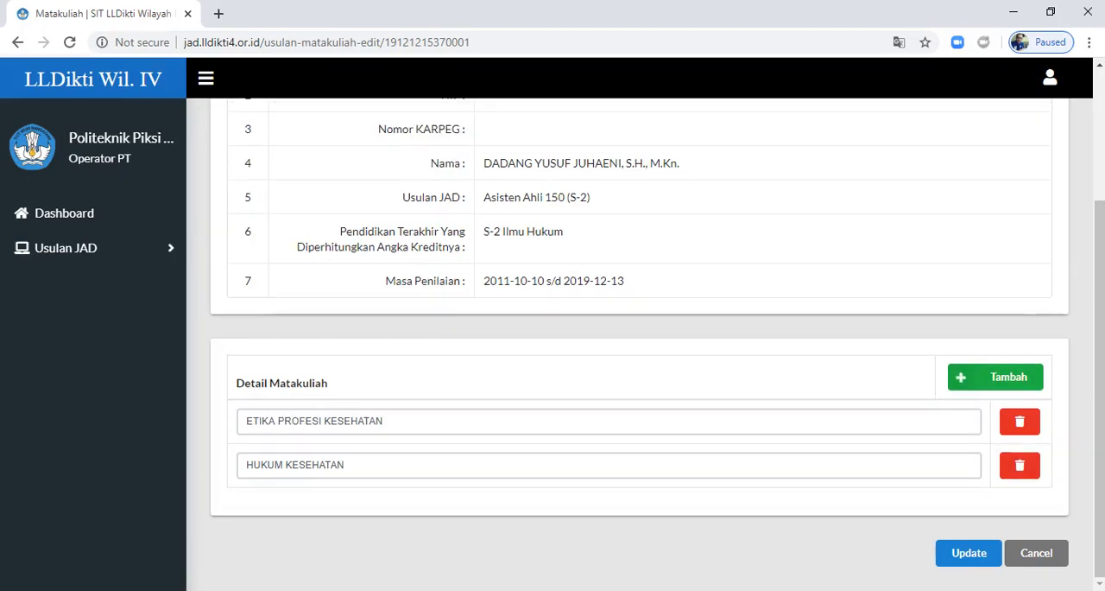
pyautogui.click(968, 552)
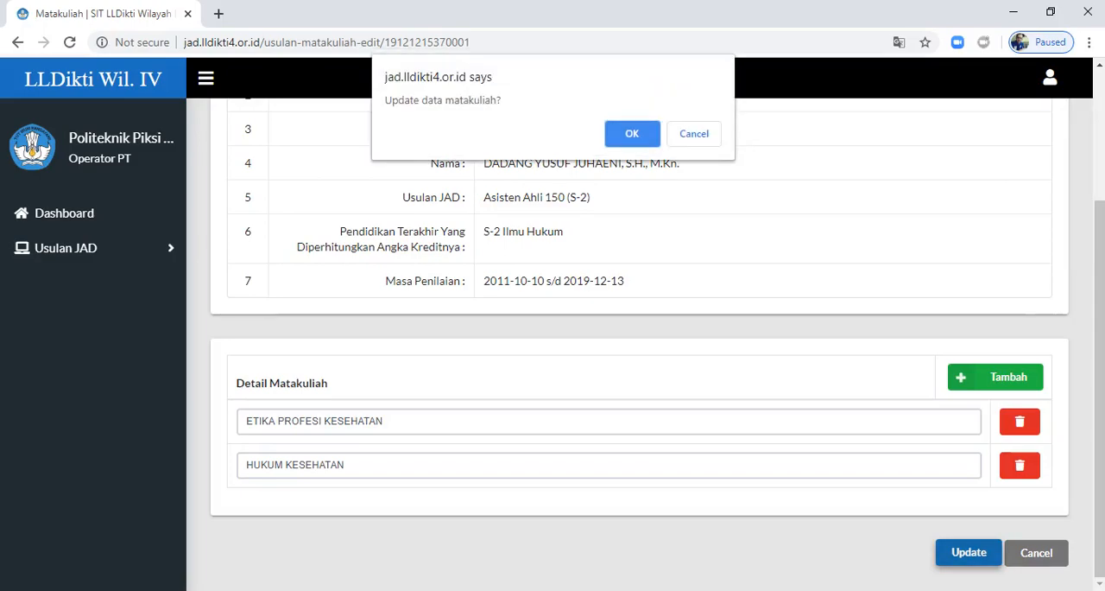
pyautogui.press('Return')
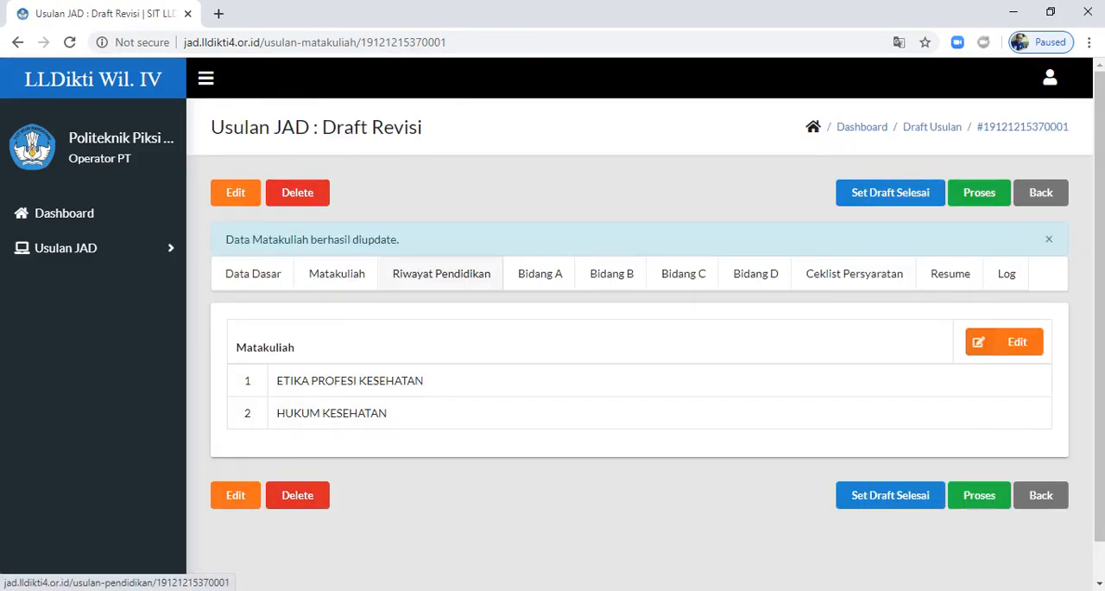
# Step: Open the proposal's Riwayat Pendidikan for editing and save it with the existing S-1 and S-2 Ilmu Hukum entries
pyautogui.click(441, 273)
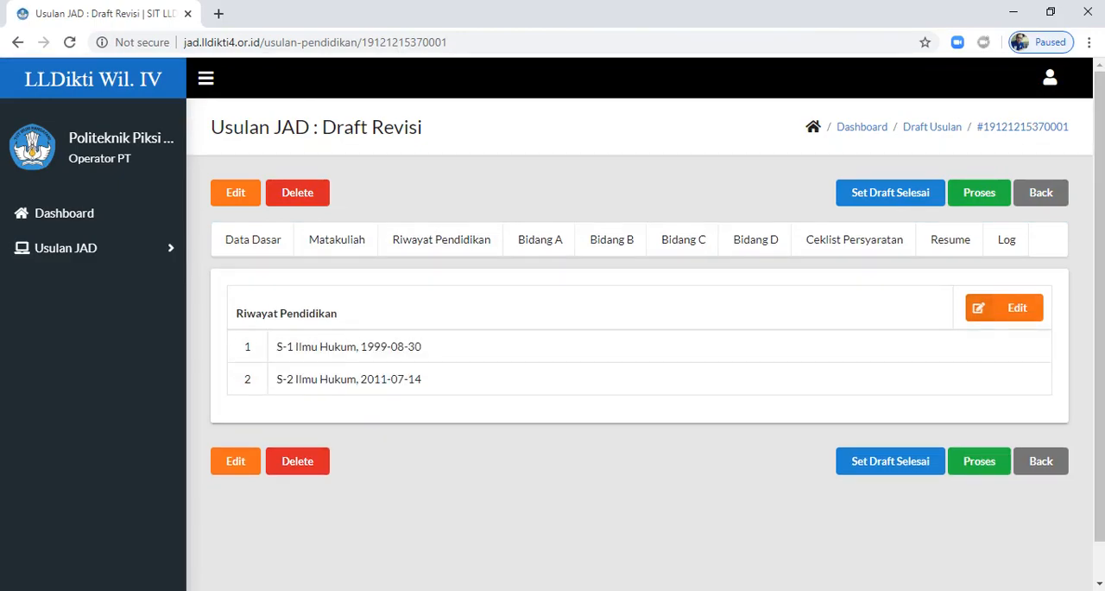
pyautogui.click(1004, 307)
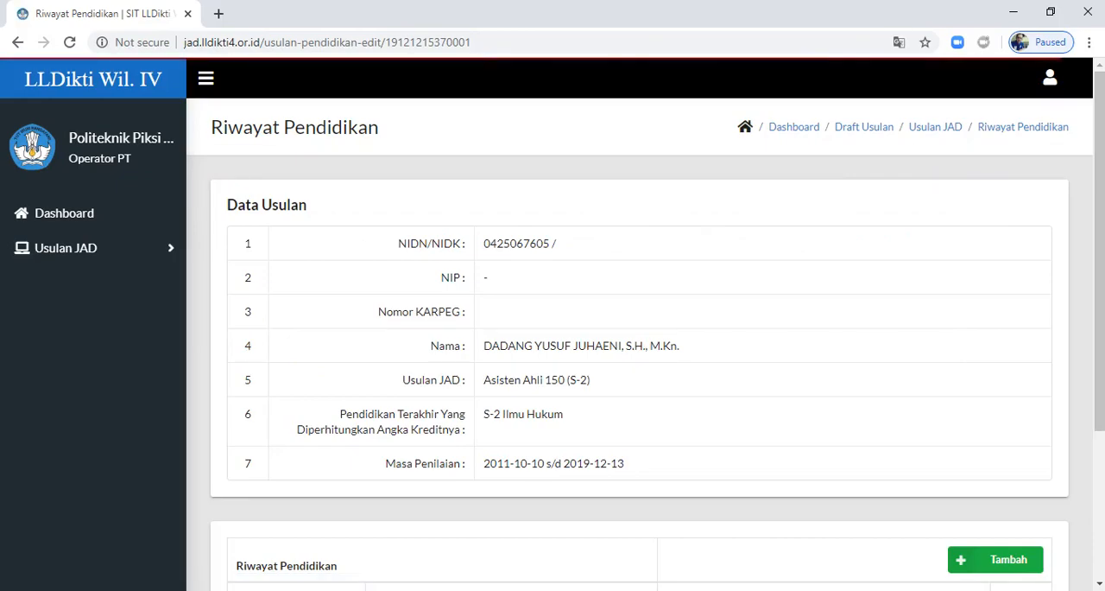
pyautogui.scroll(-3, 646, 322)
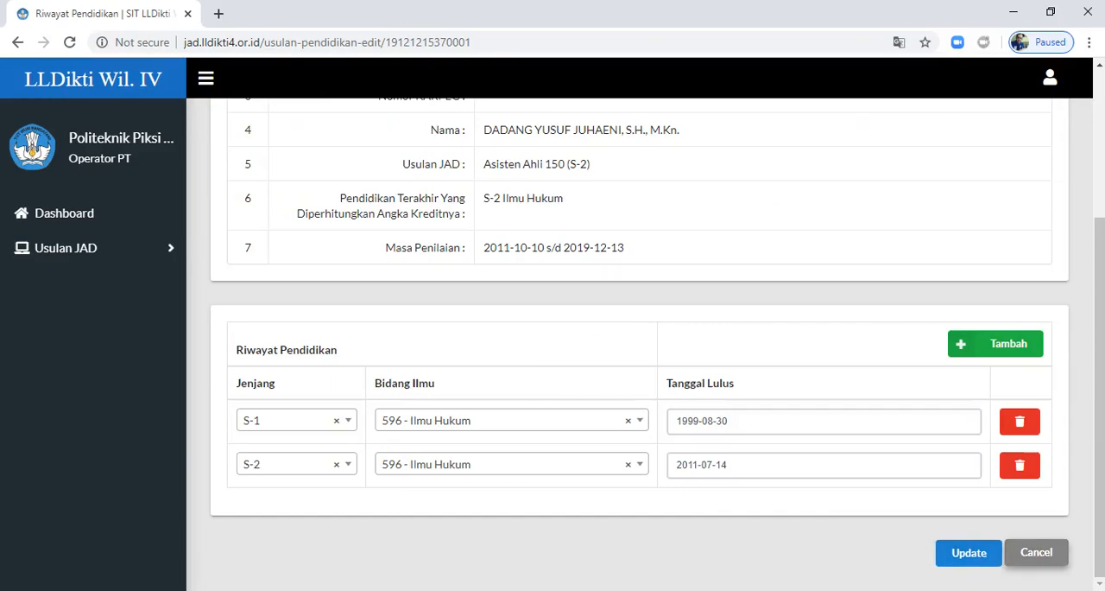
pyautogui.click(969, 552)
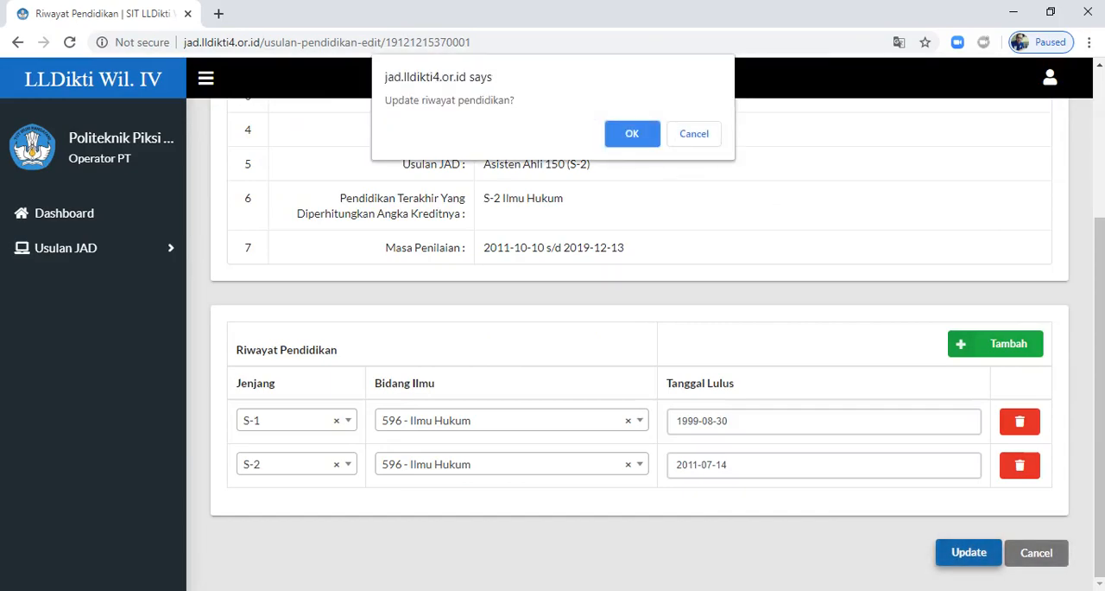
pyautogui.press('Return')
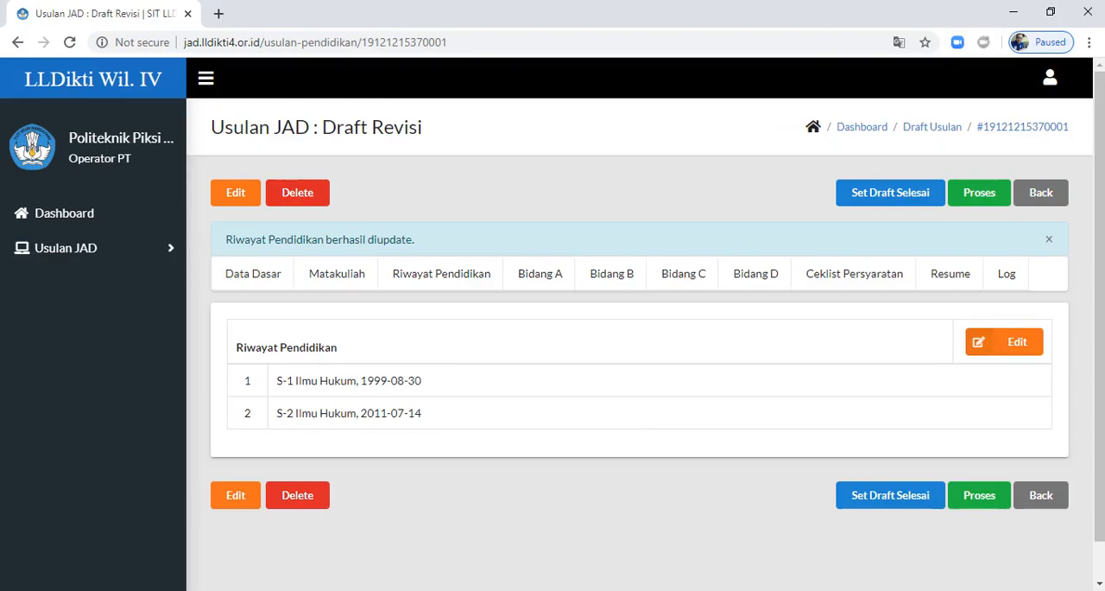
# Step: Open the Magister (S2) item under Pendidikan Formal in Bidang A and view its Usulan Ajuan
pyautogui.click(540, 274)
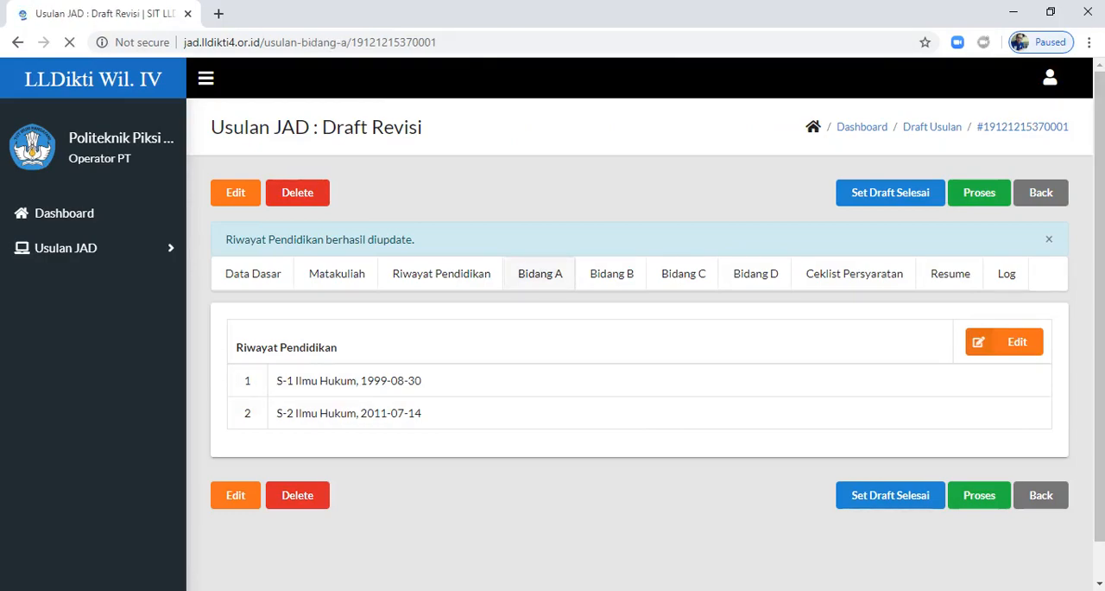
pyautogui.scroll(-2, 639, 346)
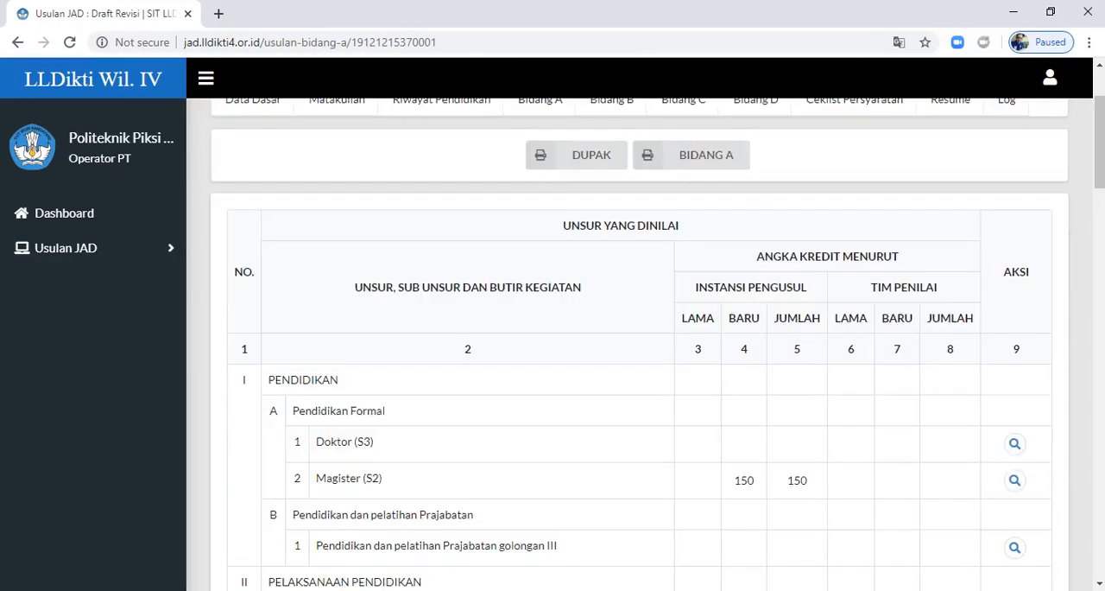
pyautogui.scroll(-2, 639, 346)
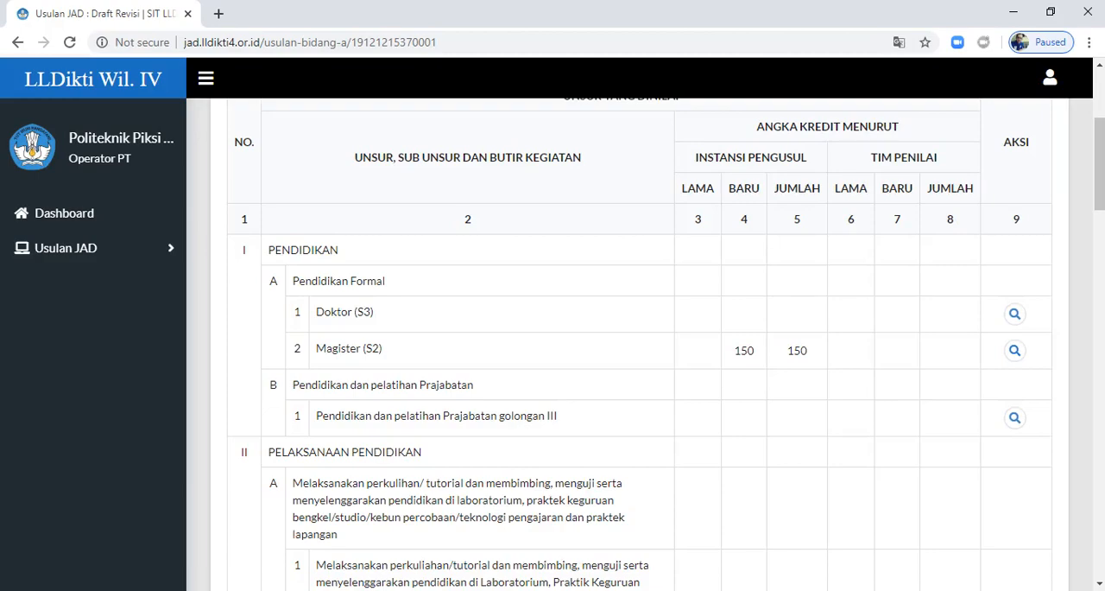
pyautogui.click(1015, 351)
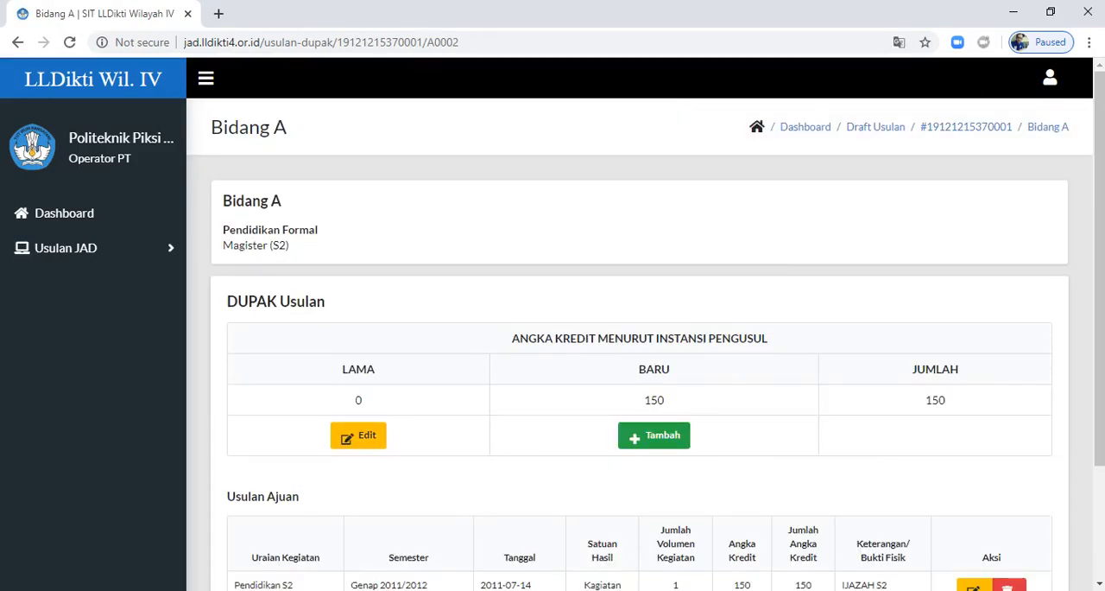
pyautogui.scroll(-2, 639, 346)
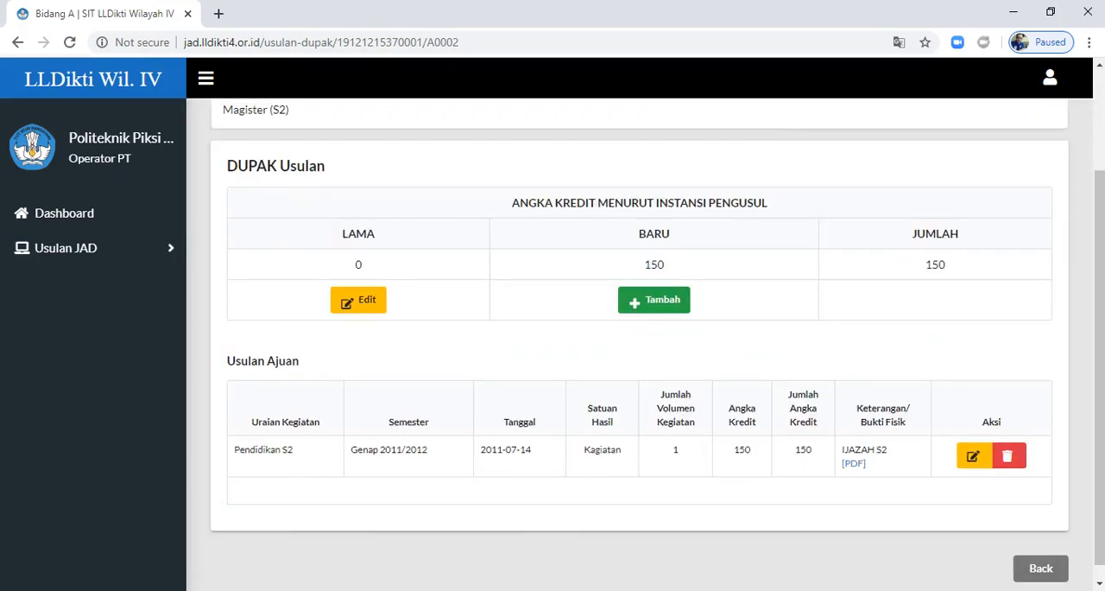
# Step: Start a new Baru credit entry for Magister (S2) with the Uraian Kegiatan IJASAH S2
pyautogui.click(654, 300)
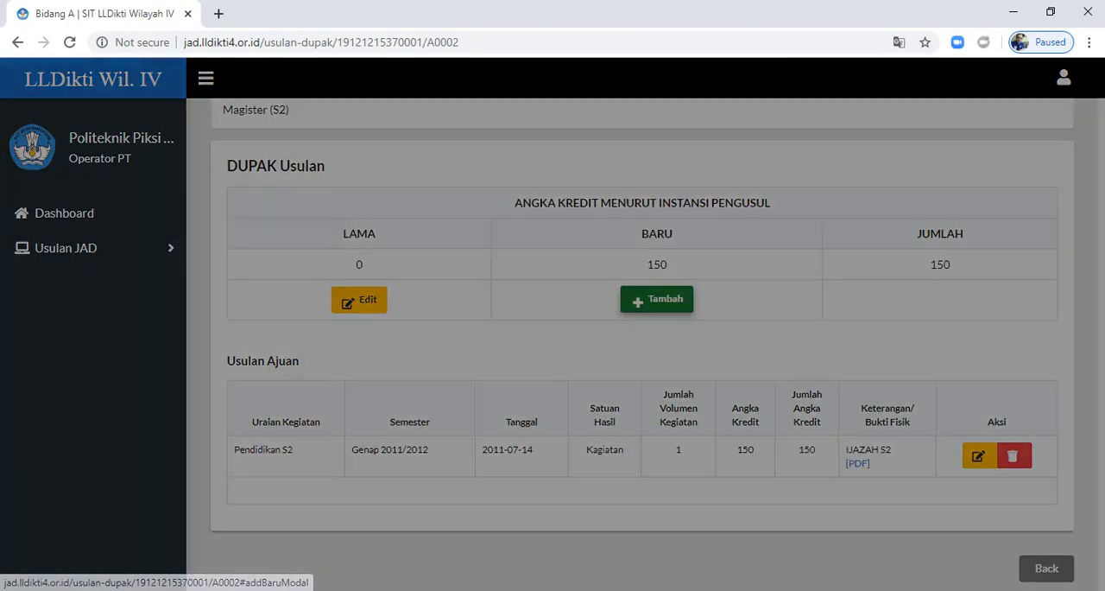
pyautogui.click(545, 254)
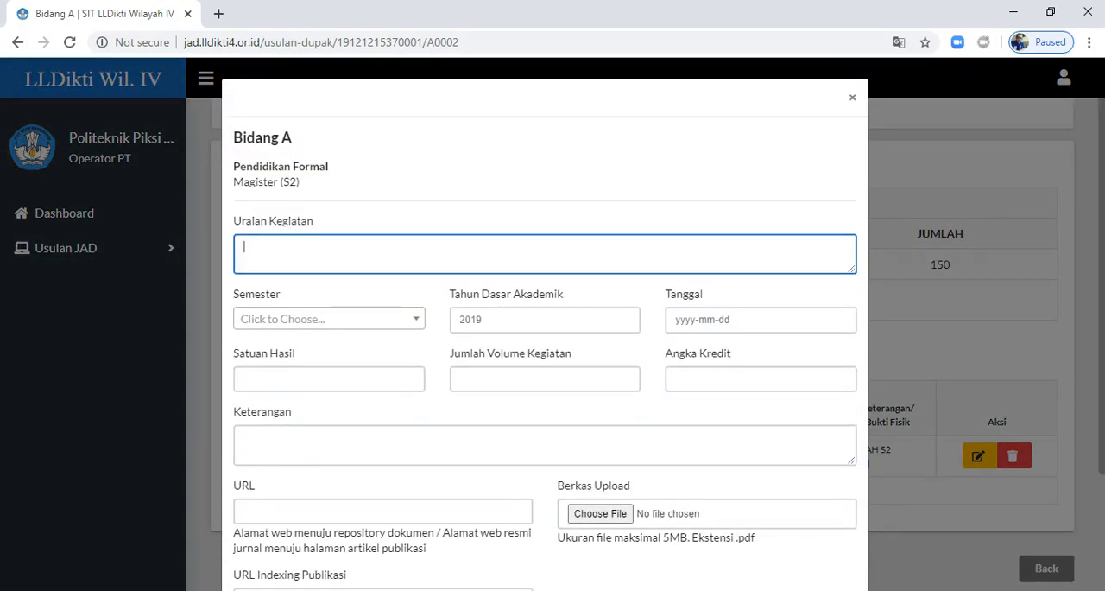
pyautogui.write('IJA')
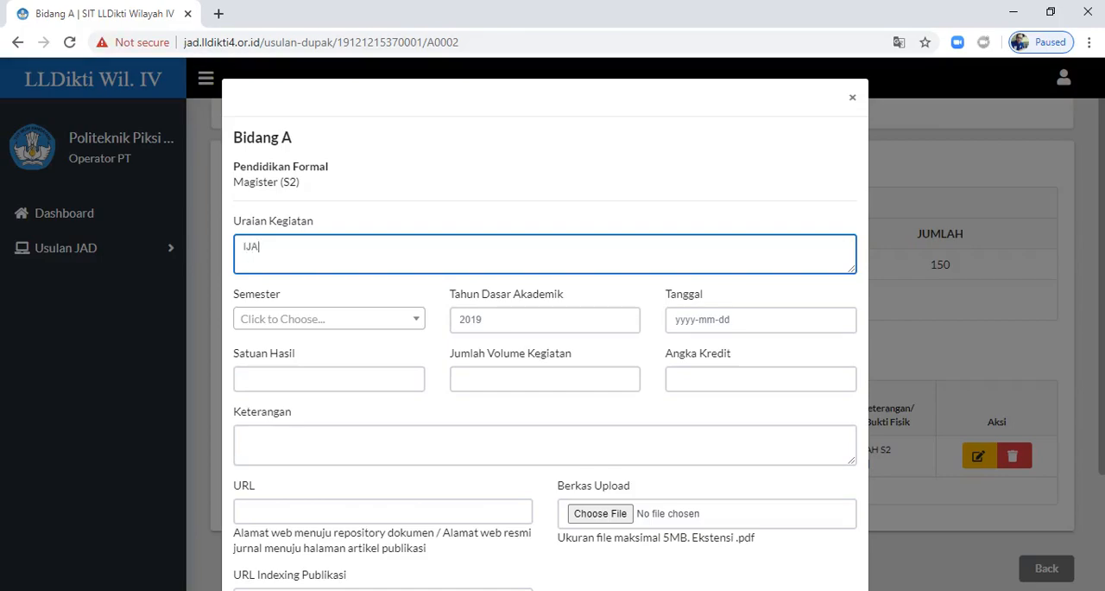
pyautogui.write('SAH S2')
# Step: Set the entry's Semester to Ganjil, Tahun Dasar Akademik to 2012 and Tanggal to 2019-10-09
pyautogui.click(329, 318)
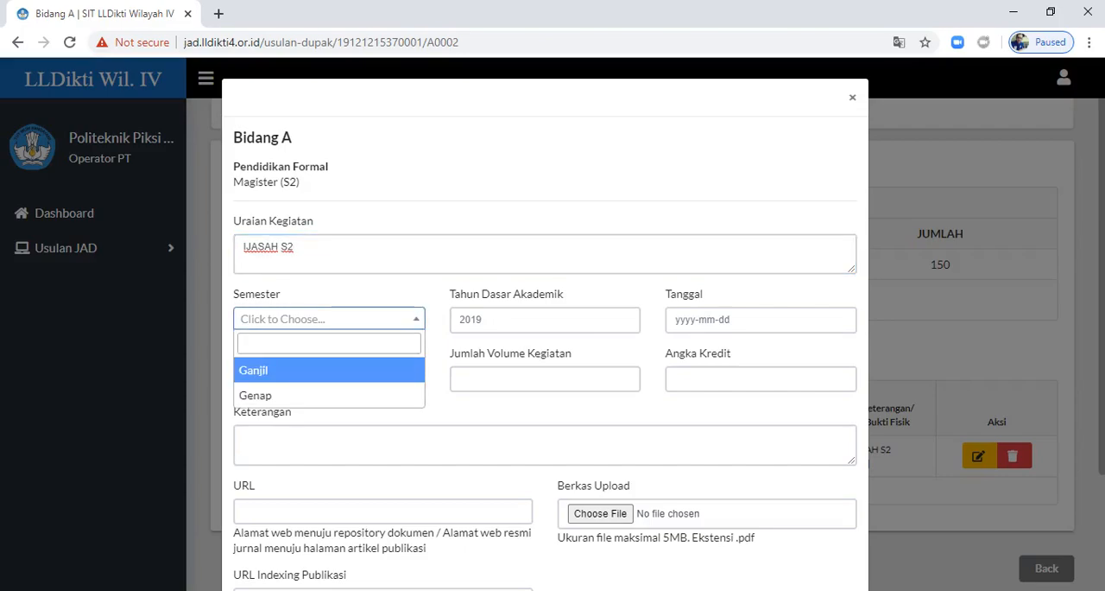
pyautogui.press('Return')
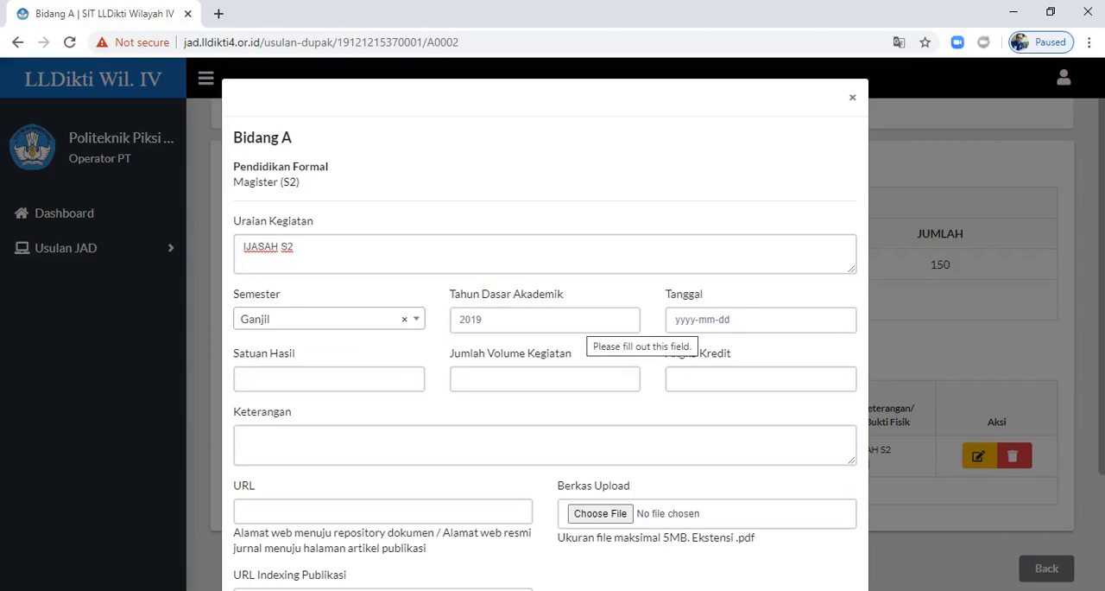
pyautogui.click(577, 321)
pyautogui.click(565, 356)
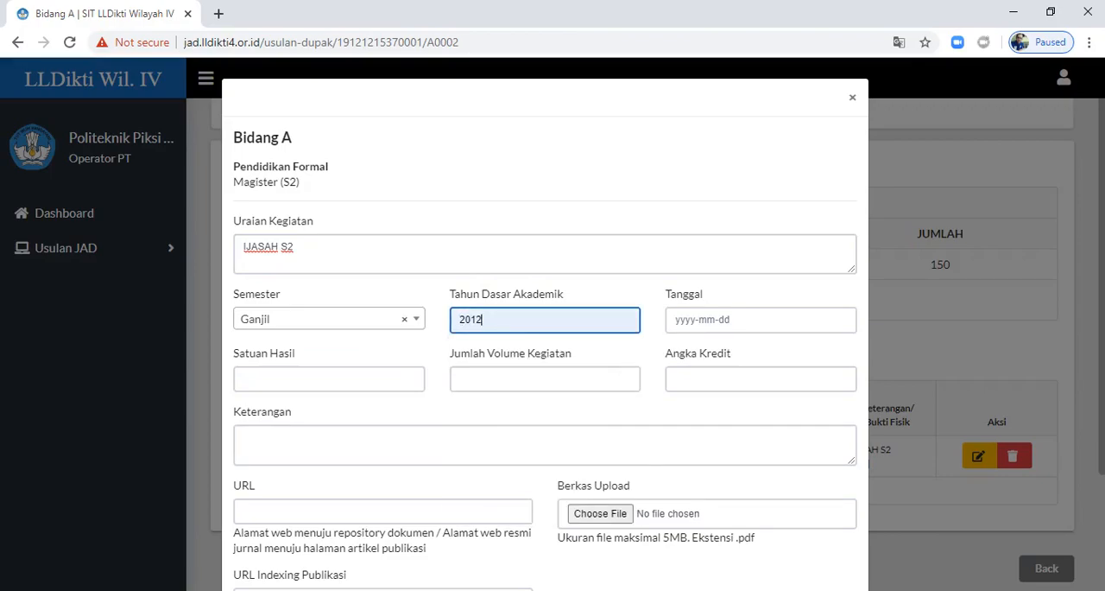
pyautogui.click(713, 321)
pyautogui.click(706, 357)
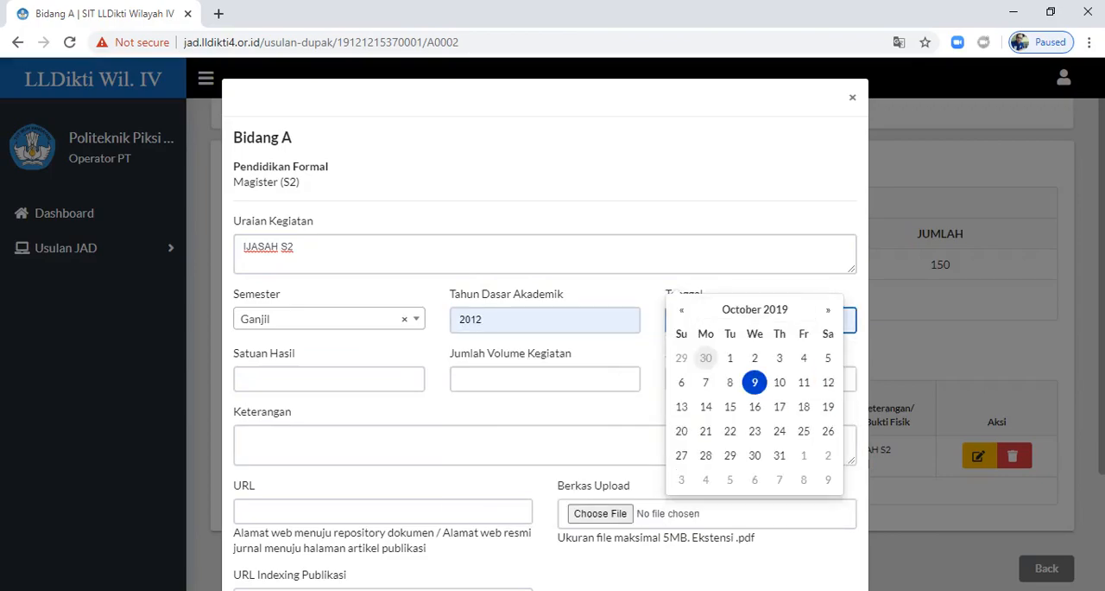
# Step: Set Satuan Hasil to Ijasah, Jumlah Volume Kegiatan to 1 and Angka Kredit to 150
pyautogui.click(345, 380)
pyautogui.write('IJAS')
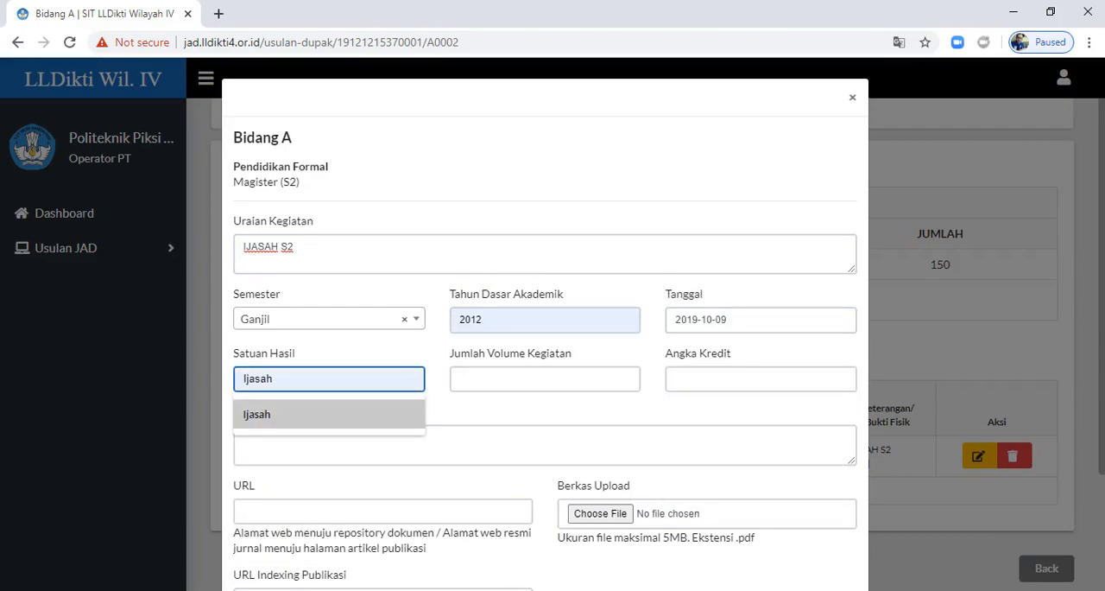
pyautogui.click(326, 415)
pyautogui.click(626, 376)
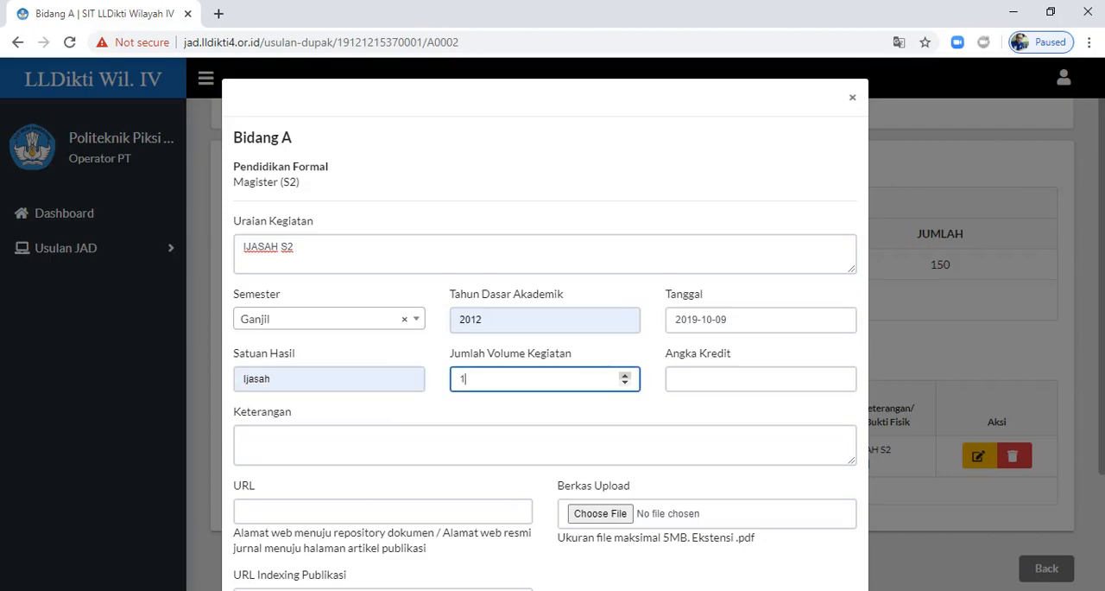
pyautogui.click(751, 379)
pyautogui.write('150')
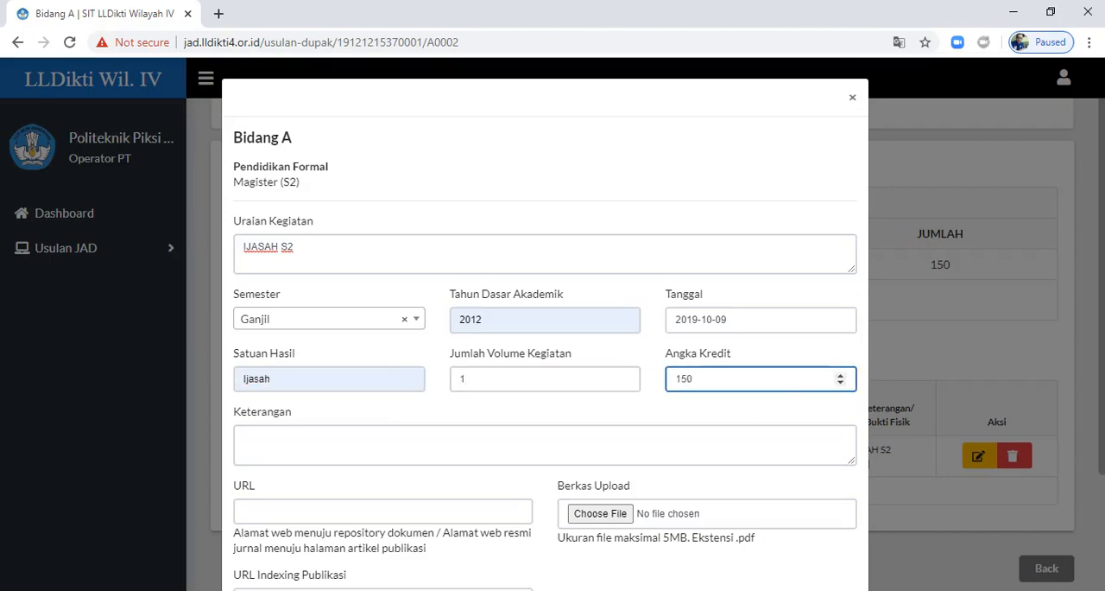
# Step: Attach the file Ijasah-s2 from the Rev-Jurnal_JAD-2019 folder as the entry's Berkas Upload
pyautogui.click(600, 513)
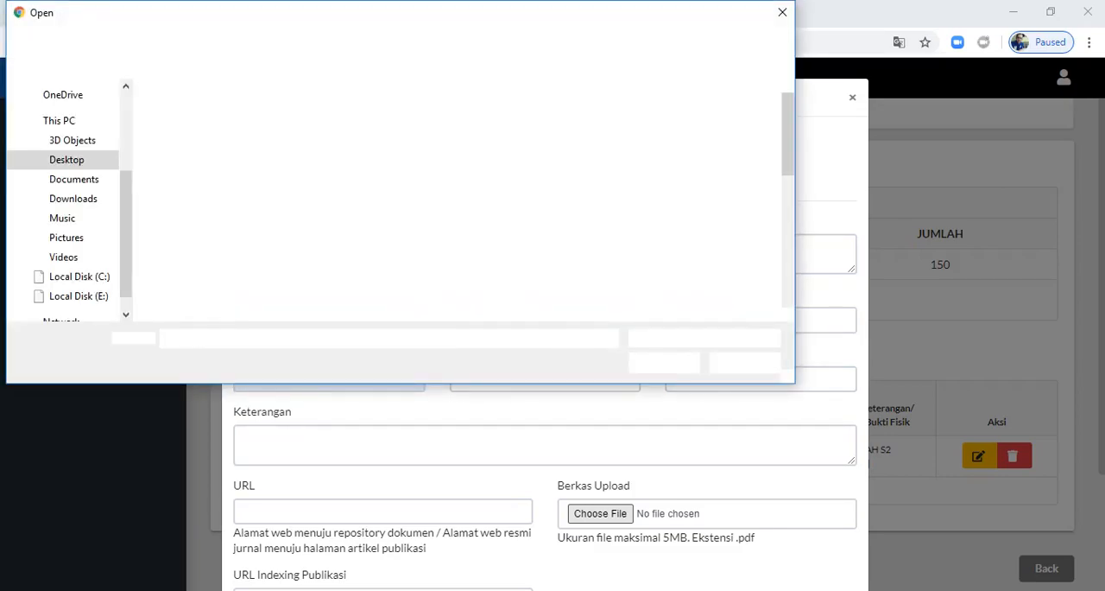
pyautogui.scroll(-6, 207, 175)
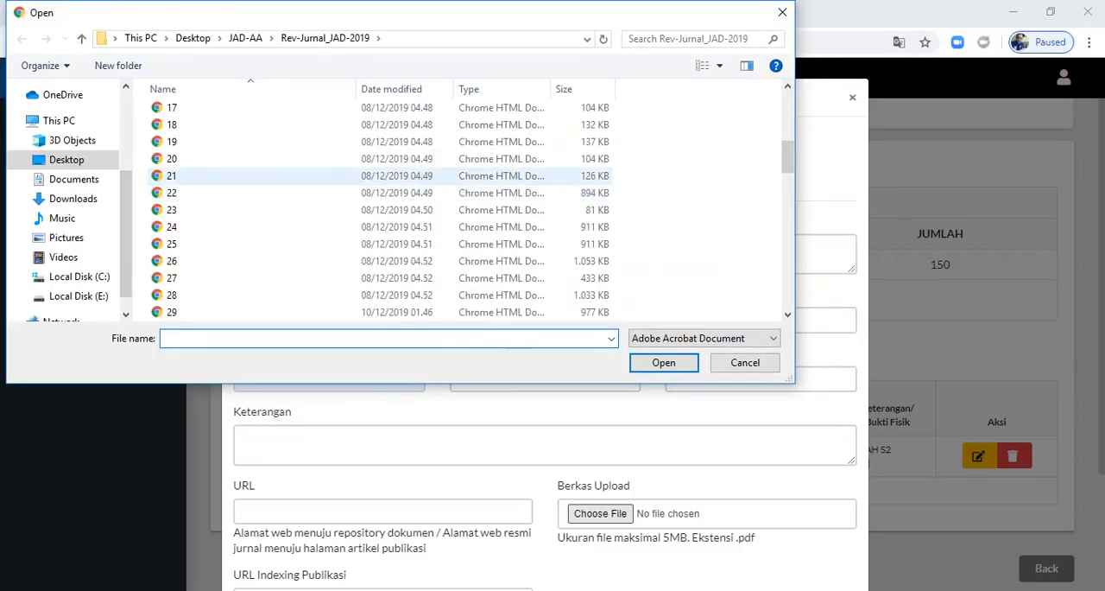
pyautogui.scroll(-3, 208, 175)
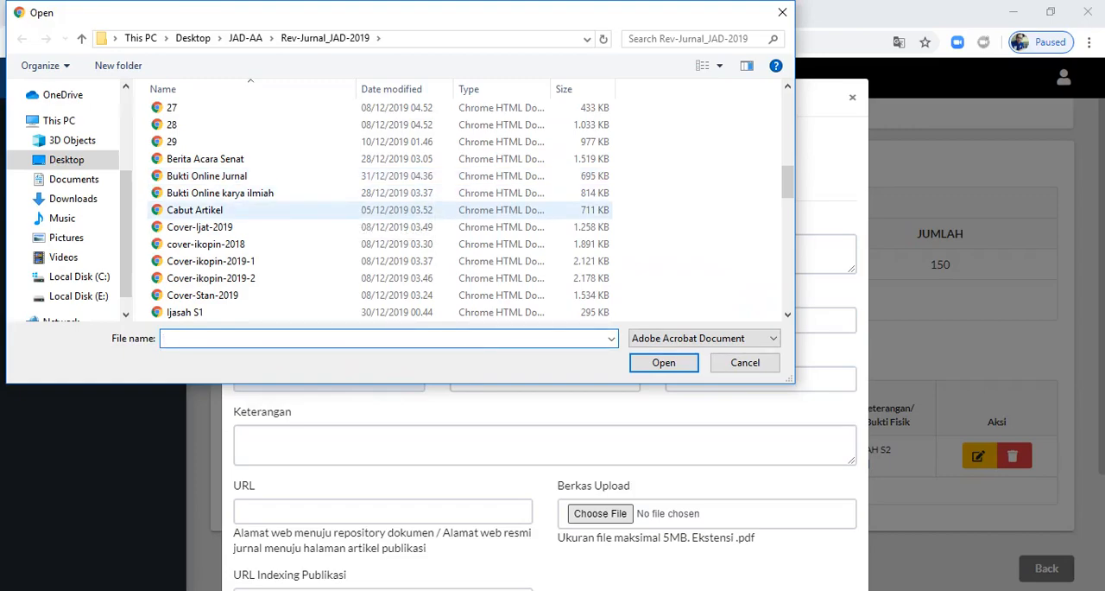
pyautogui.scroll(-2, 207, 210)
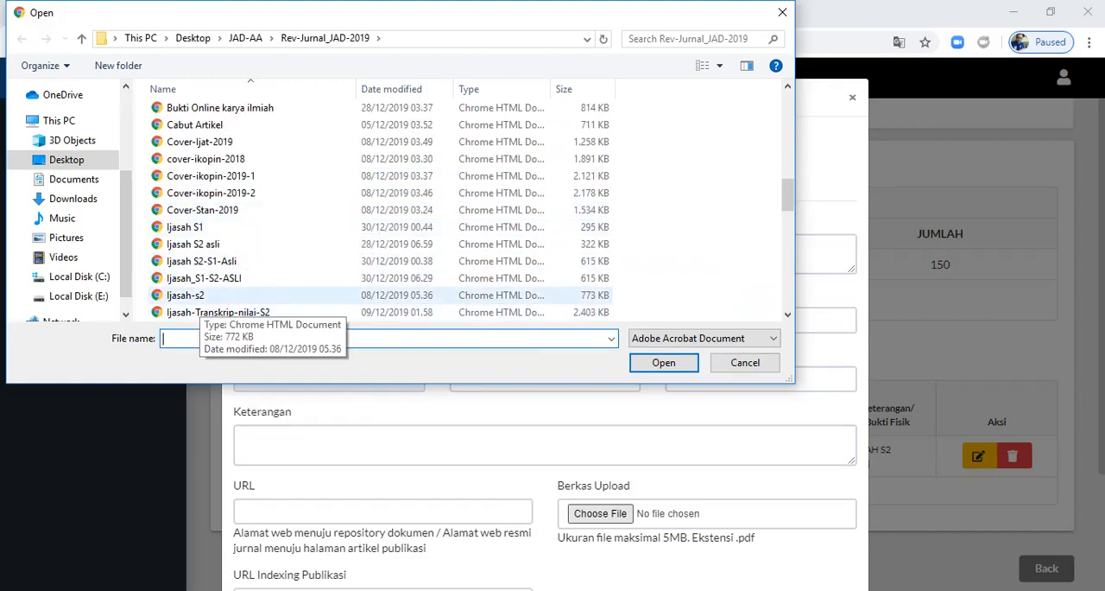
pyautogui.click(185, 295)
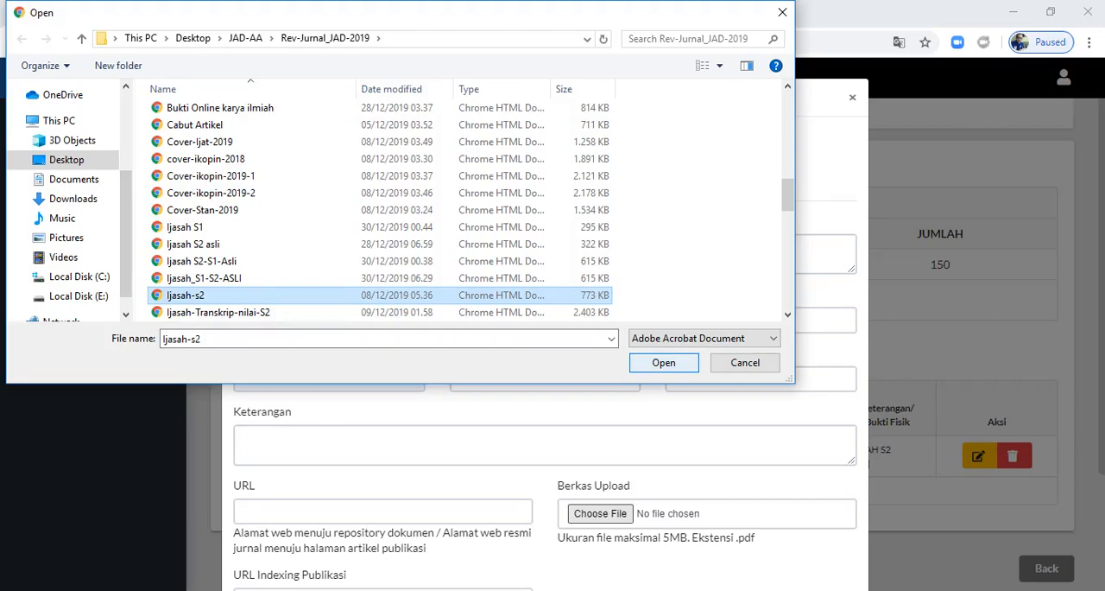
pyautogui.press('Return')
# Step: Close the new Magister (S2) entry without saving and return to the proposal's Bidang A overview
pyautogui.scroll(-2, 544, 346)
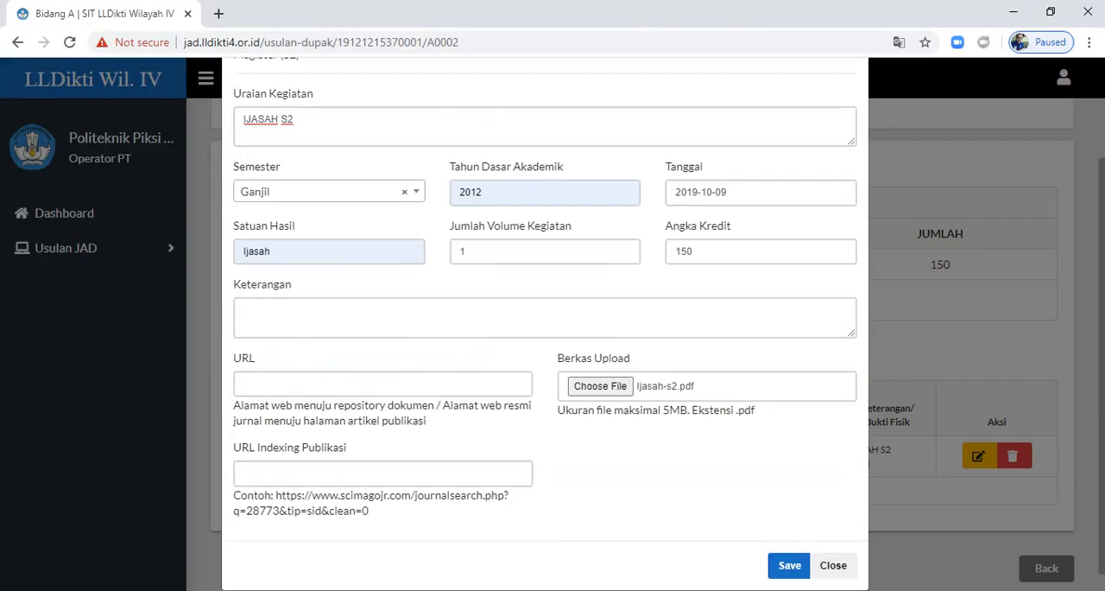
pyautogui.scroll(-1, 544, 345)
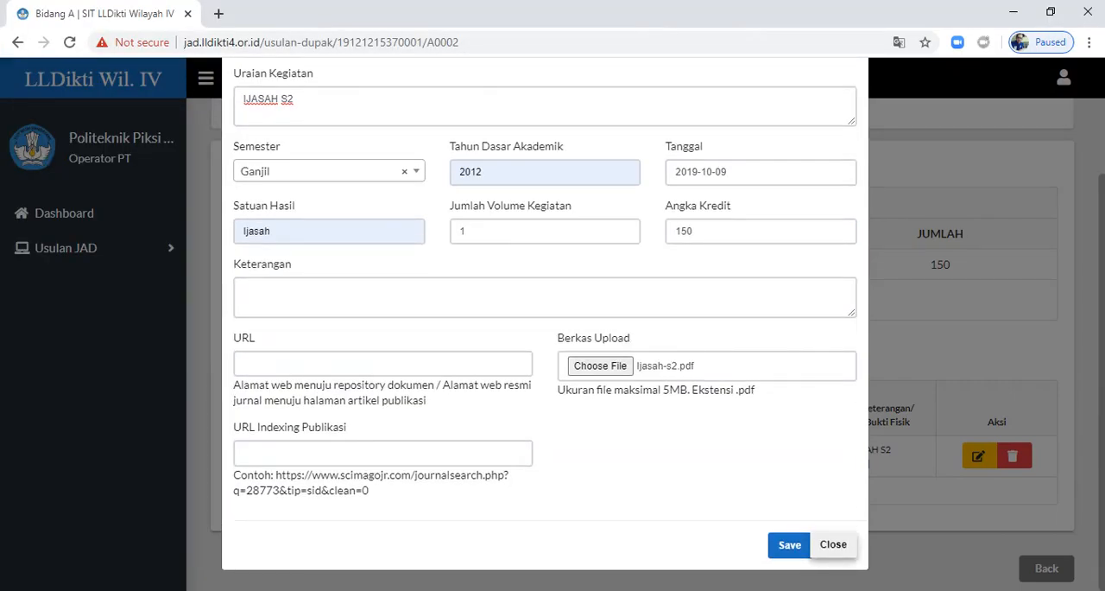
pyautogui.click(833, 544)
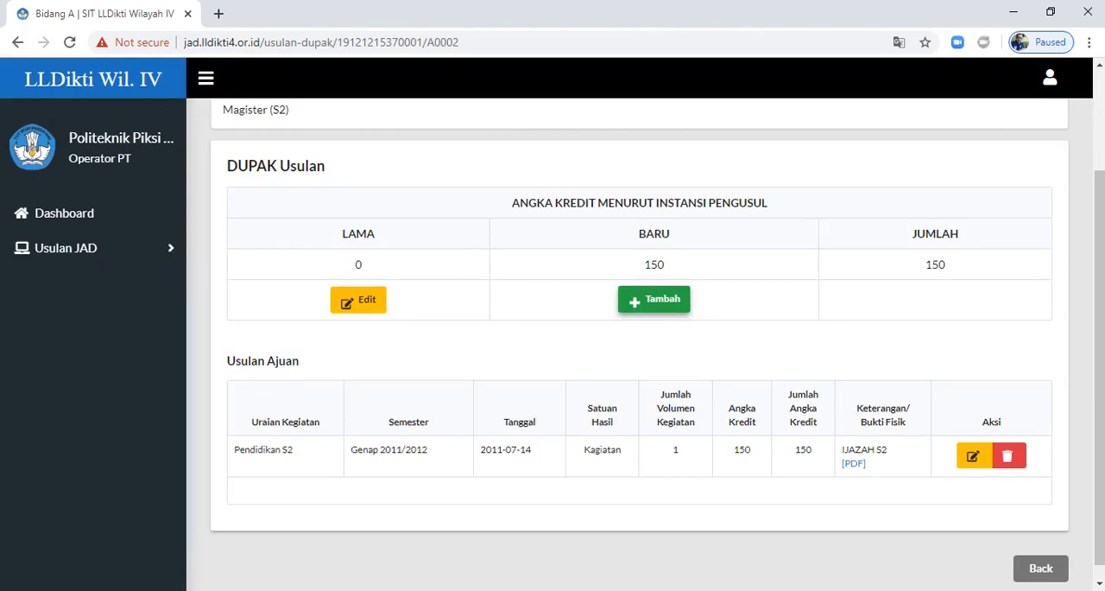
pyautogui.click(1040, 567)
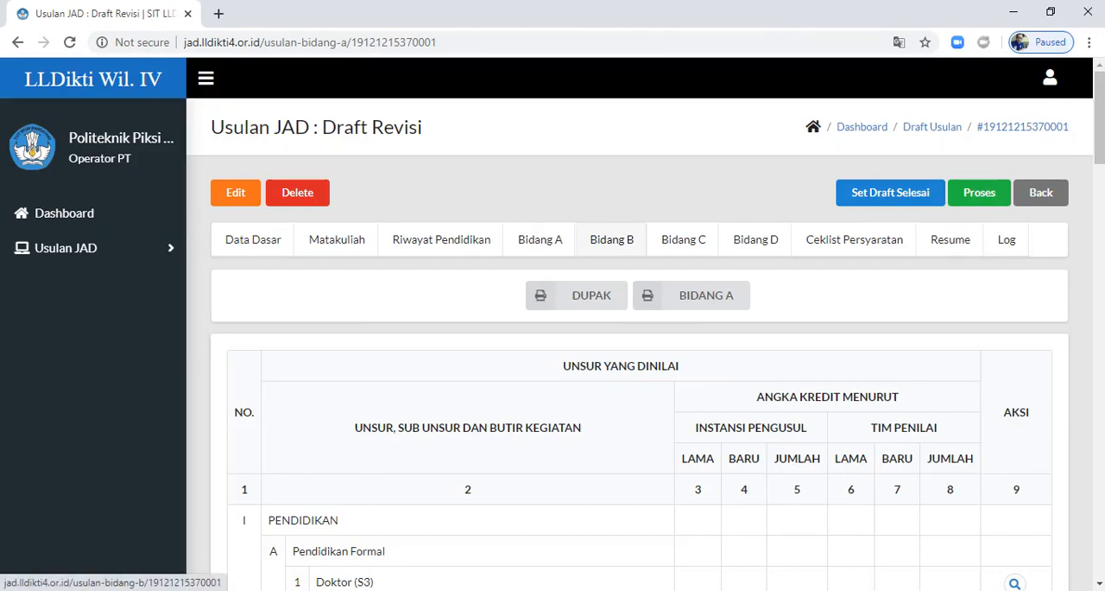
# Step: Review the proposal's credit overviews for Bidang B, Bidang C and Bidang D in turn
pyautogui.click(611, 239)
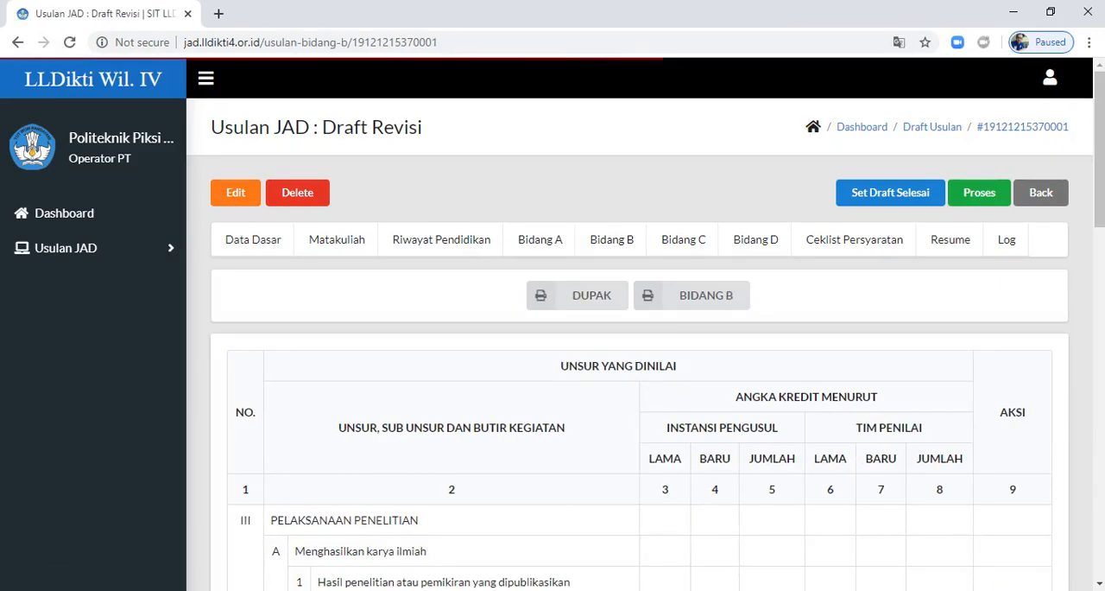
pyautogui.scroll(-5, 639, 345)
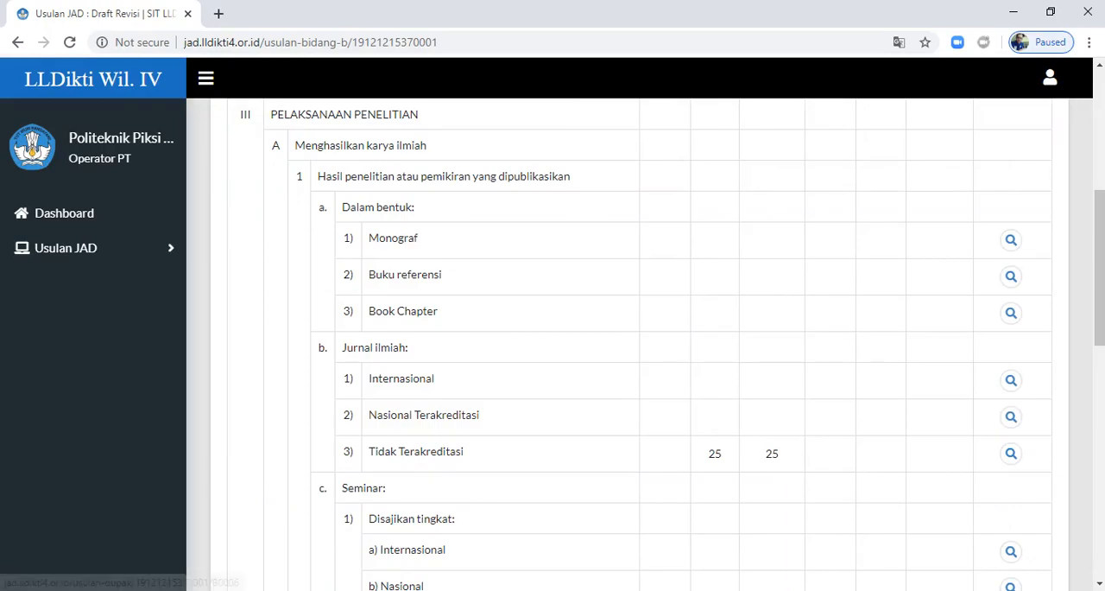
pyautogui.scroll(5, 639, 346)
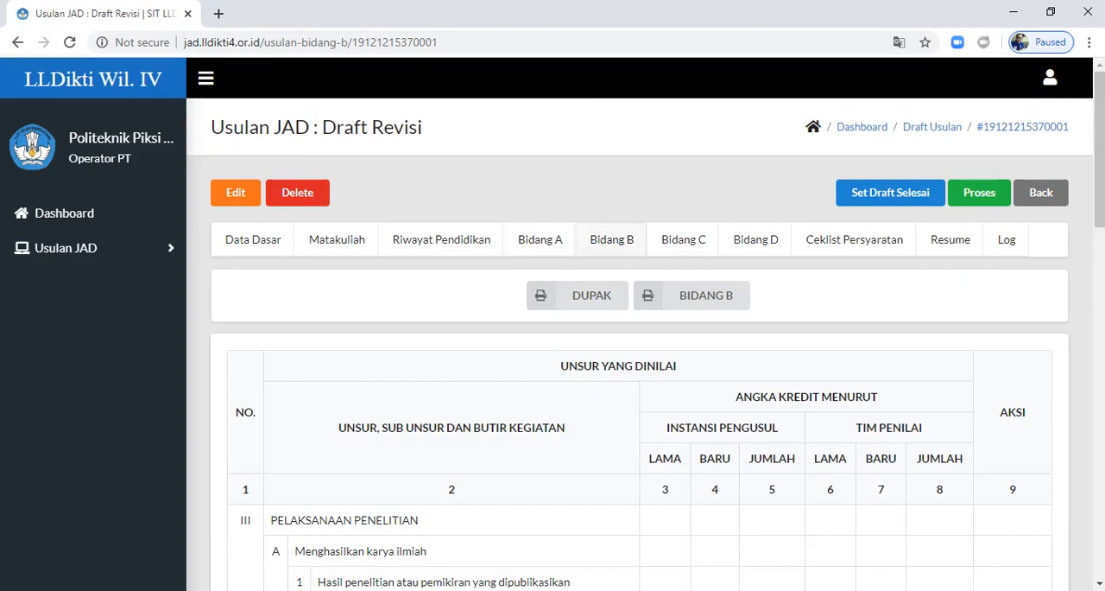
pyautogui.click(683, 240)
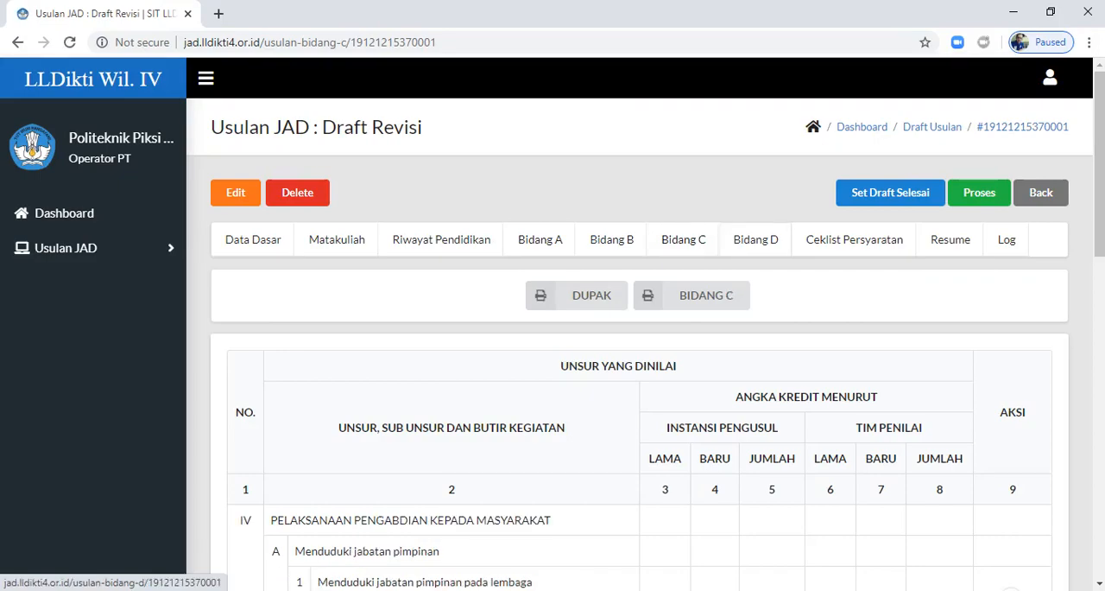
pyautogui.click(756, 240)
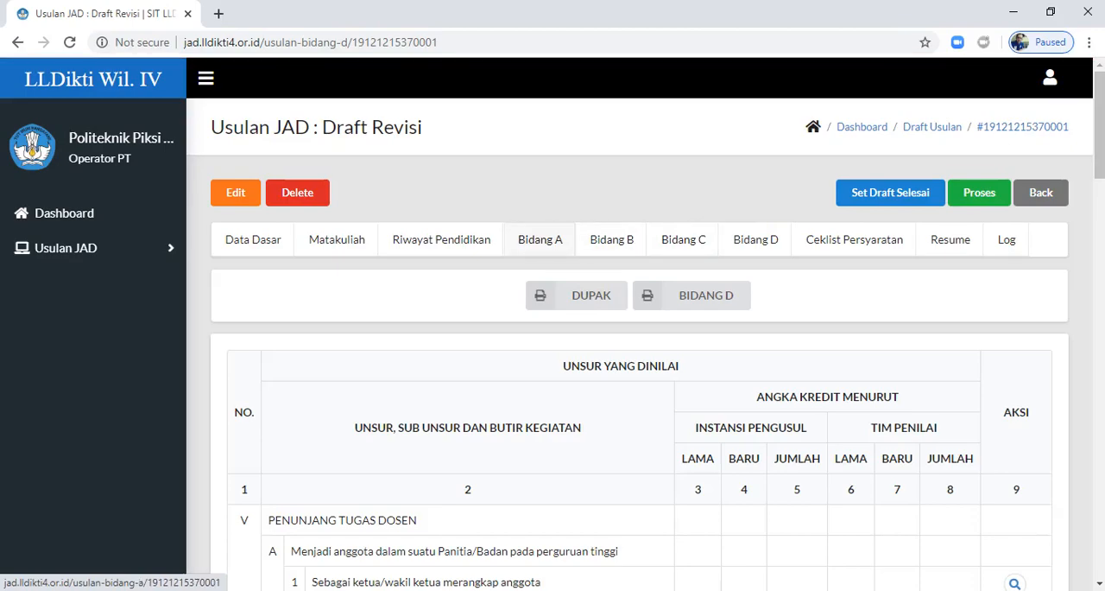
# Step: Open Bidang A's perkuliahan/tutorial teaching item under Pelaksanaan Pendidikan and review its Usulan Ajuan entries
pyautogui.click(540, 239)
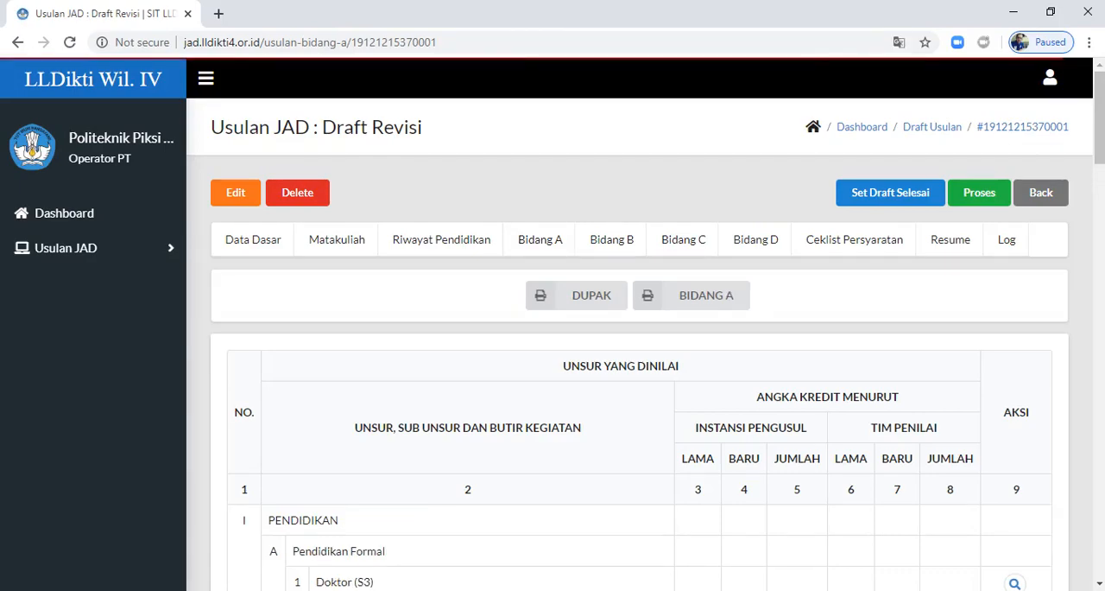
pyautogui.scroll(-6, 639, 346)
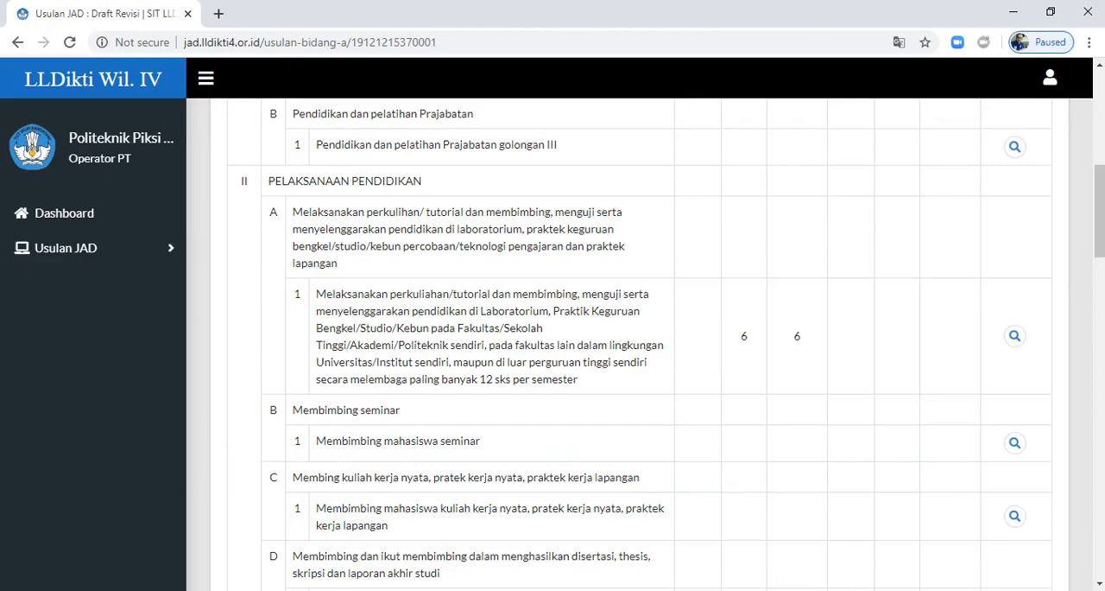
pyautogui.click(1015, 336)
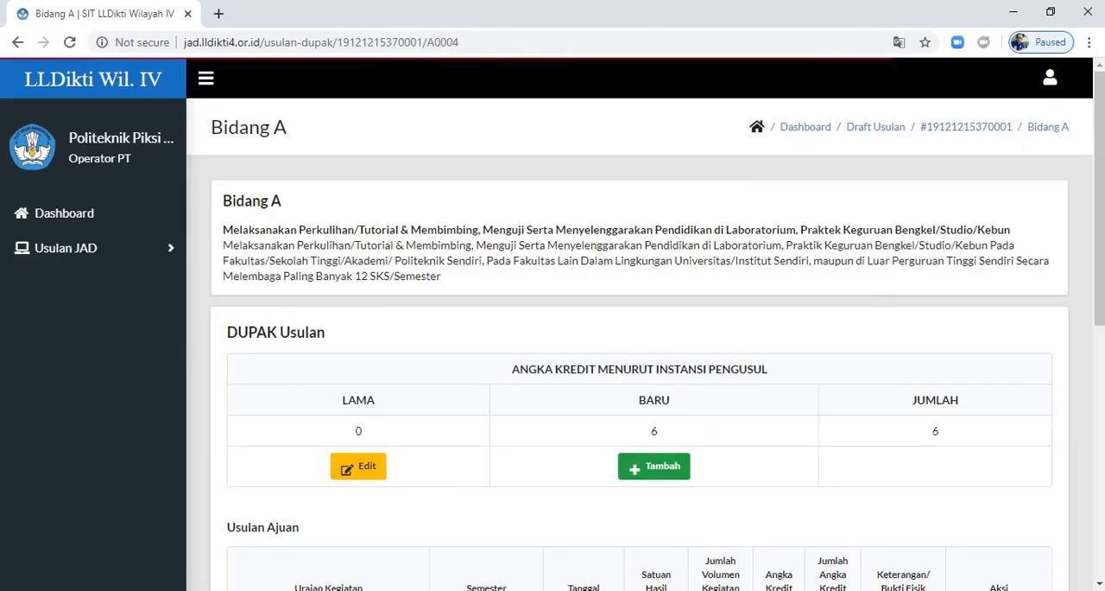
pyautogui.scroll(-3, 653, 466)
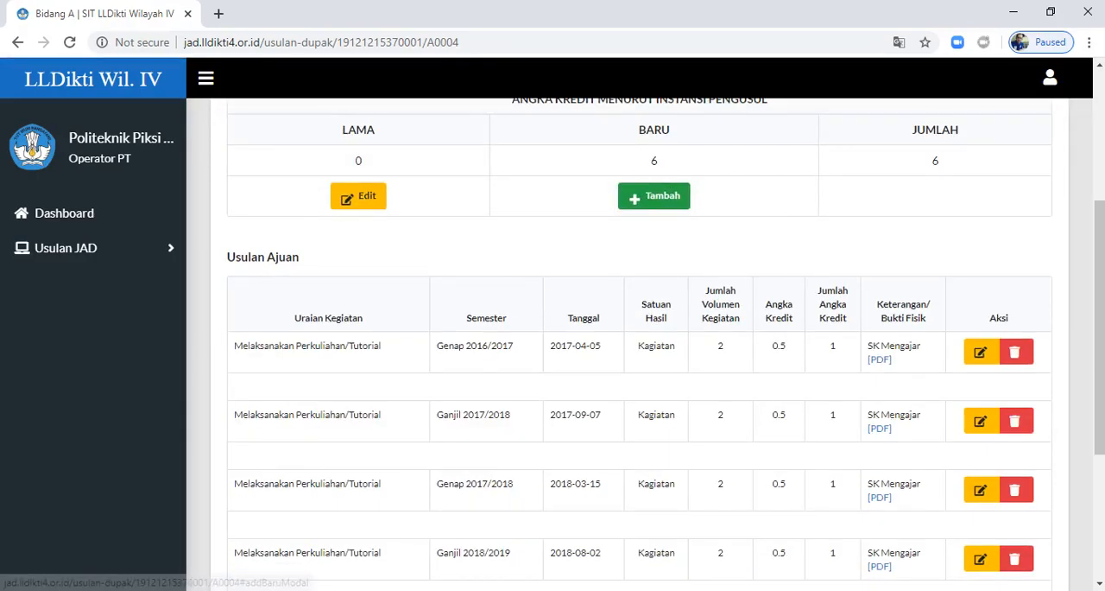
pyautogui.scroll(-2, 654, 195)
pyautogui.scroll(-2, 639, 346)
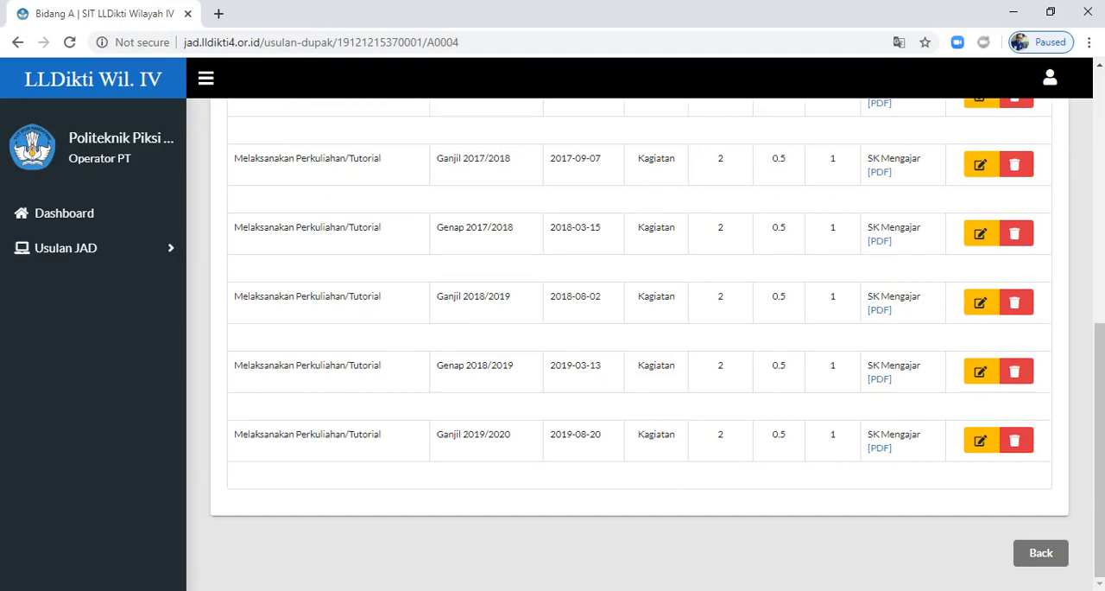
# Step: View the SK Mengajar PDF of the Ganjil 2019/2020 entry, close it and return to the Bidang A overview
pyautogui.click(880, 449)
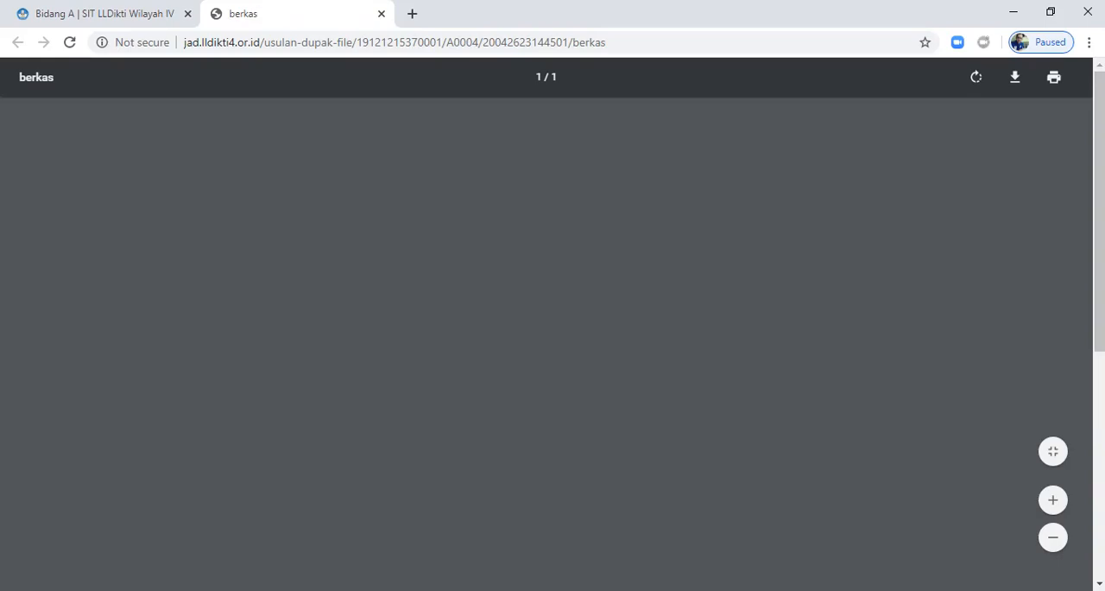
pyautogui.scroll(-5, 553, 346)
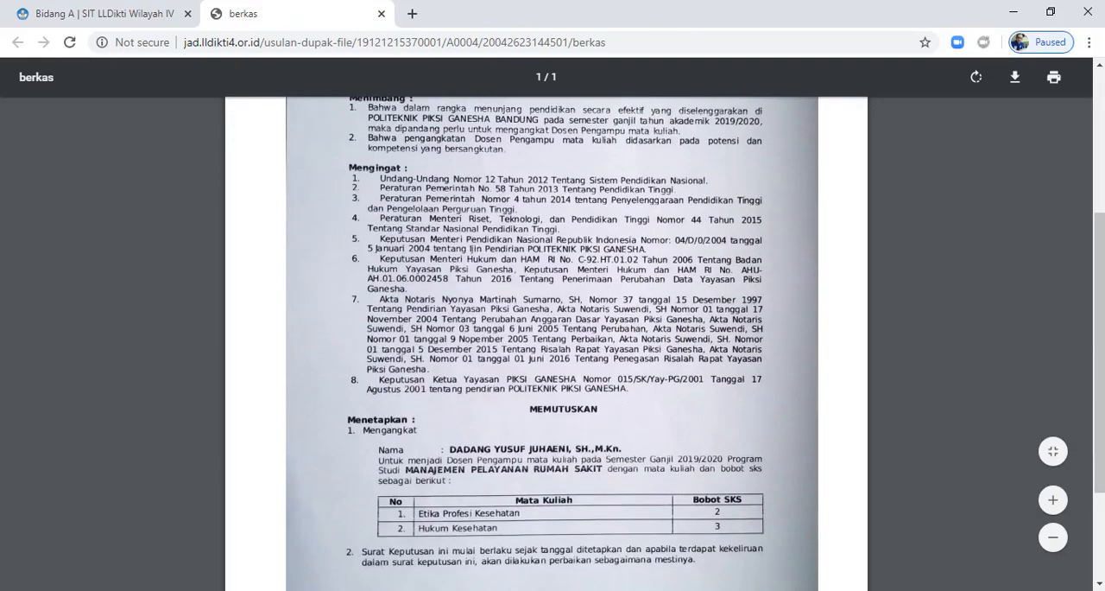
pyautogui.scroll(5, 552, 345)
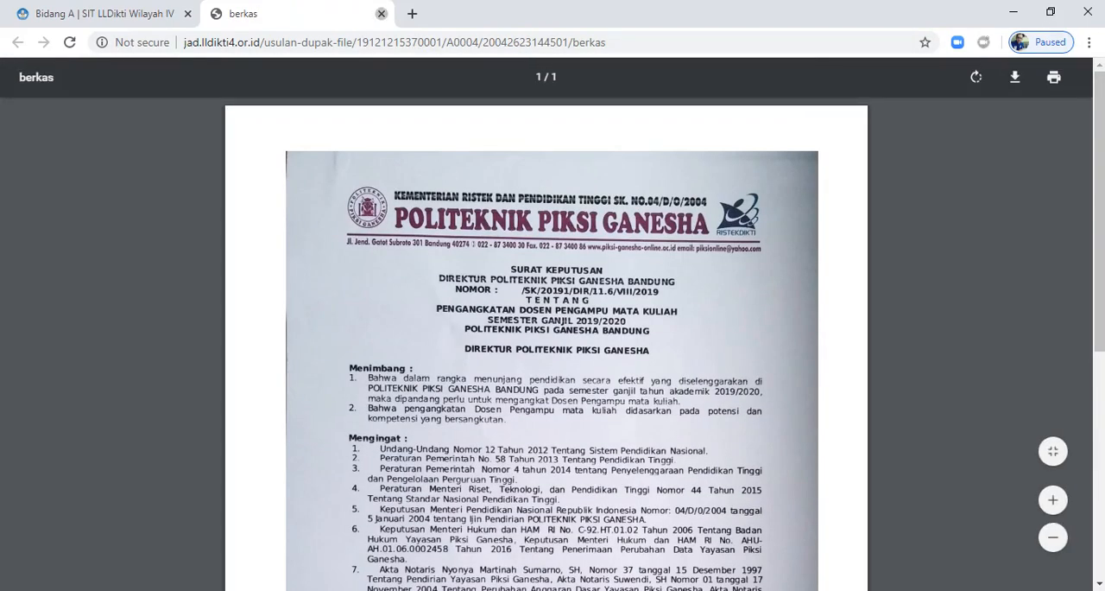
pyautogui.click(381, 14)
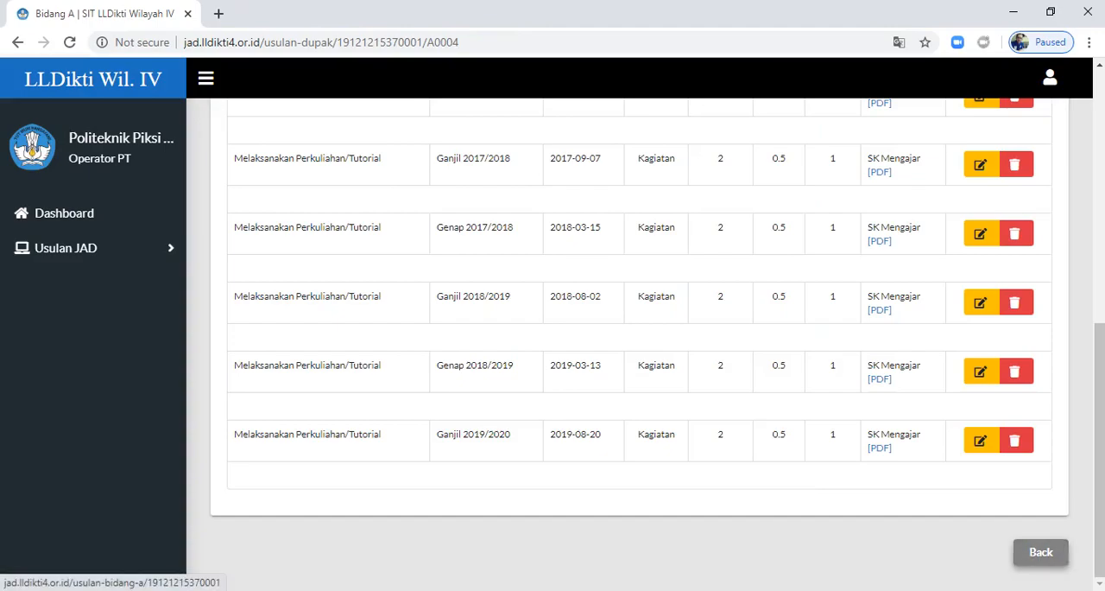
pyautogui.click(1040, 552)
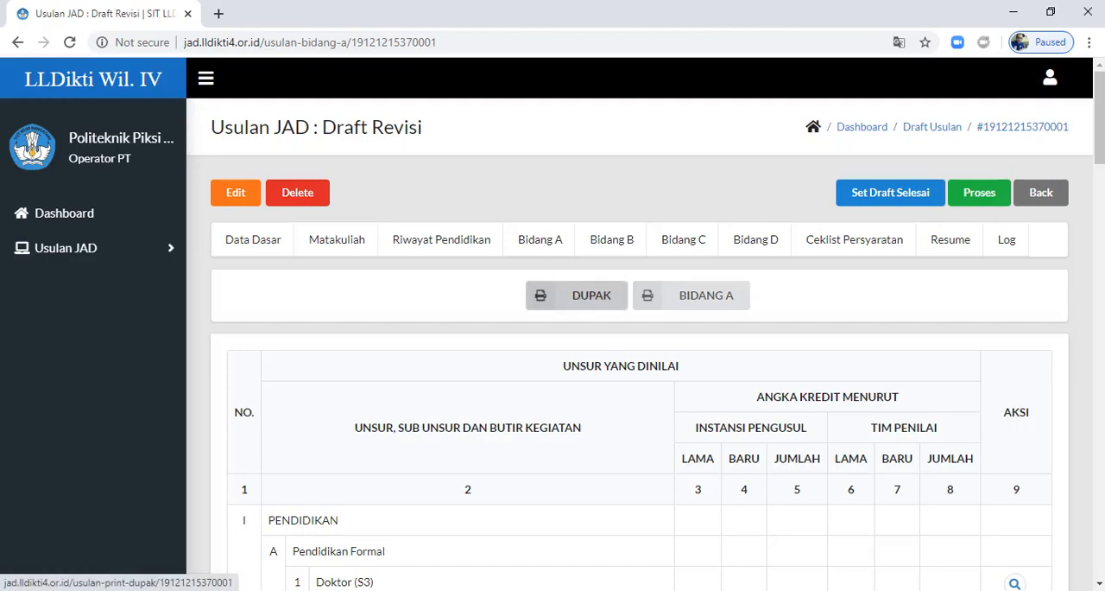
# Step: Open the printable DUPAK, examine its credit items, totals and signature sections, and close it
pyautogui.click(577, 296)
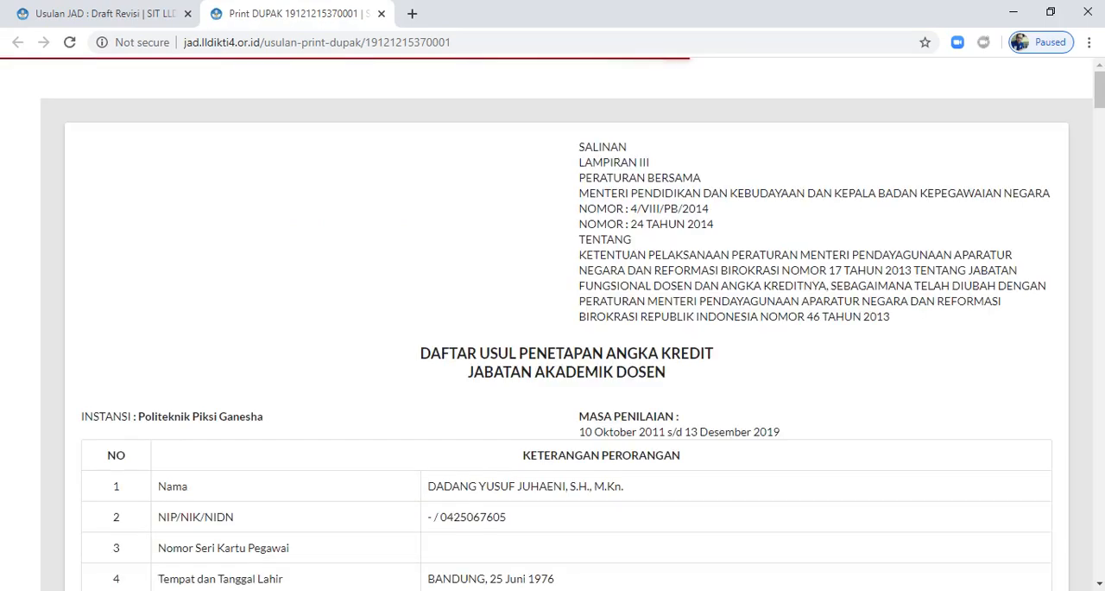
pyautogui.scroll(-13, 553, 324)
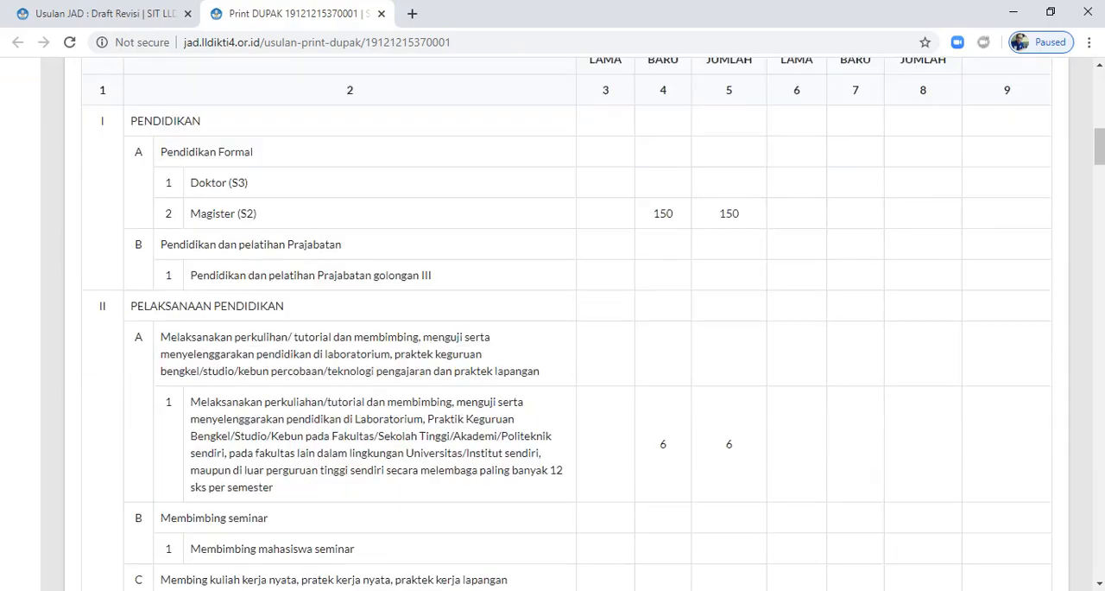
pyautogui.scroll(-13, 553, 323)
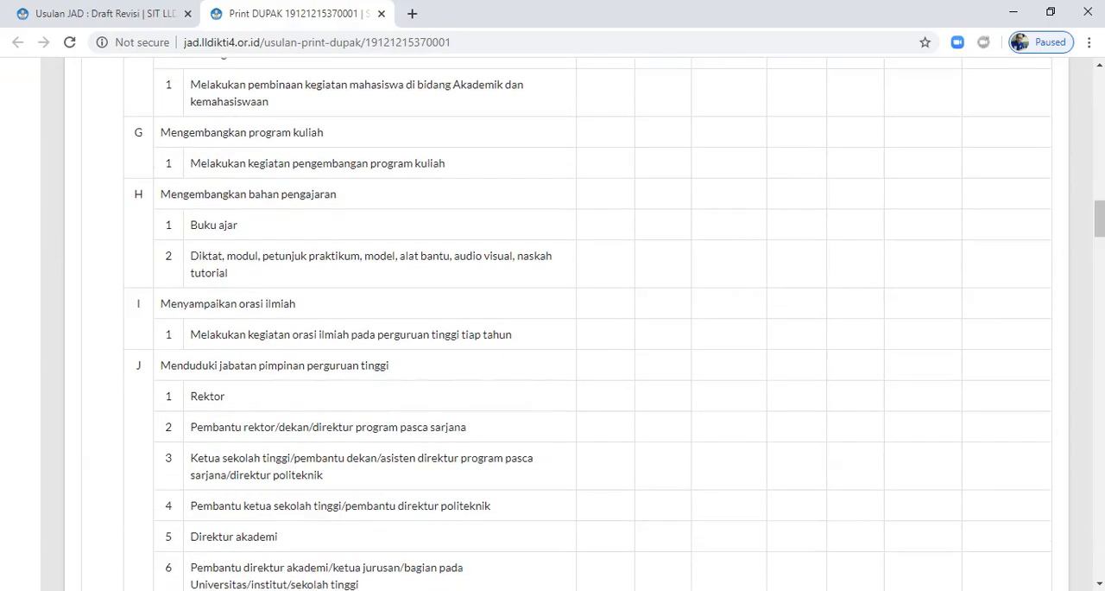
pyautogui.scroll(-15, 553, 324)
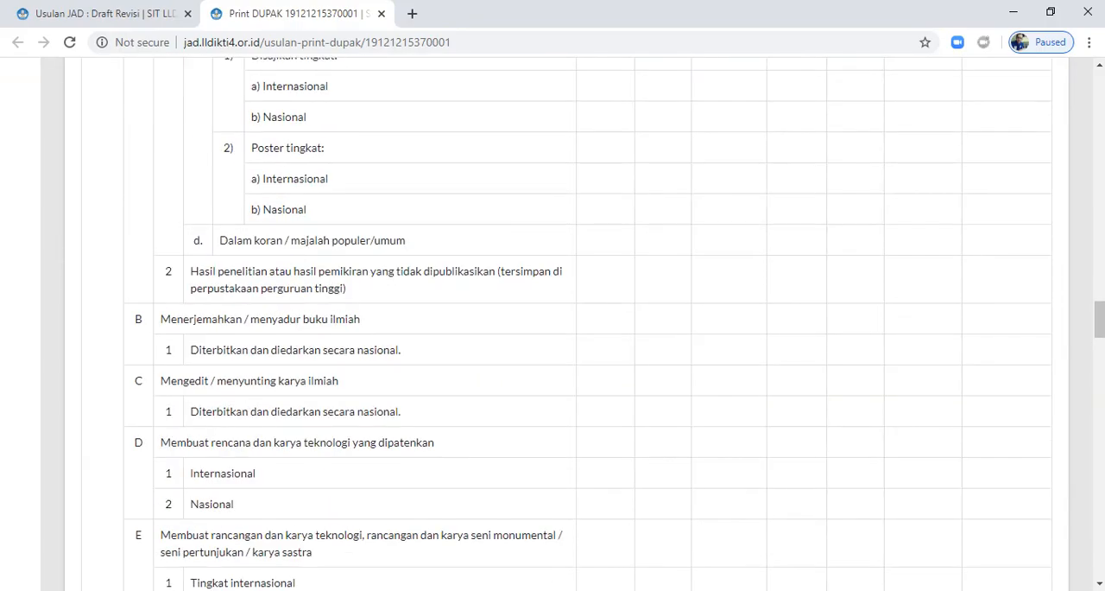
pyautogui.scroll(-15, 552, 324)
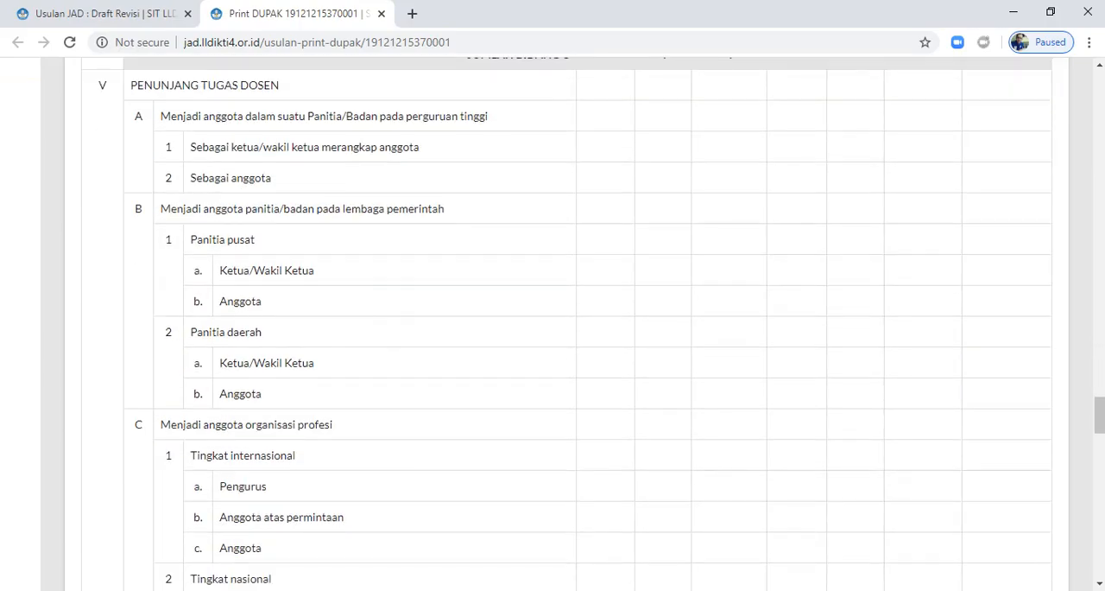
pyautogui.scroll(-12, 553, 324)
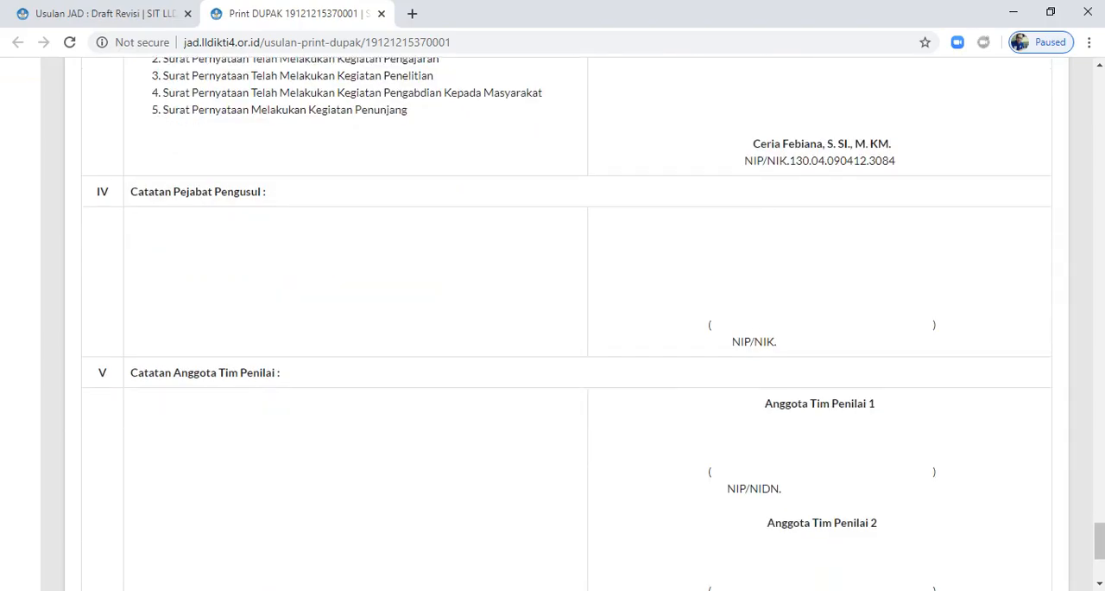
pyautogui.scroll(3, 552, 324)
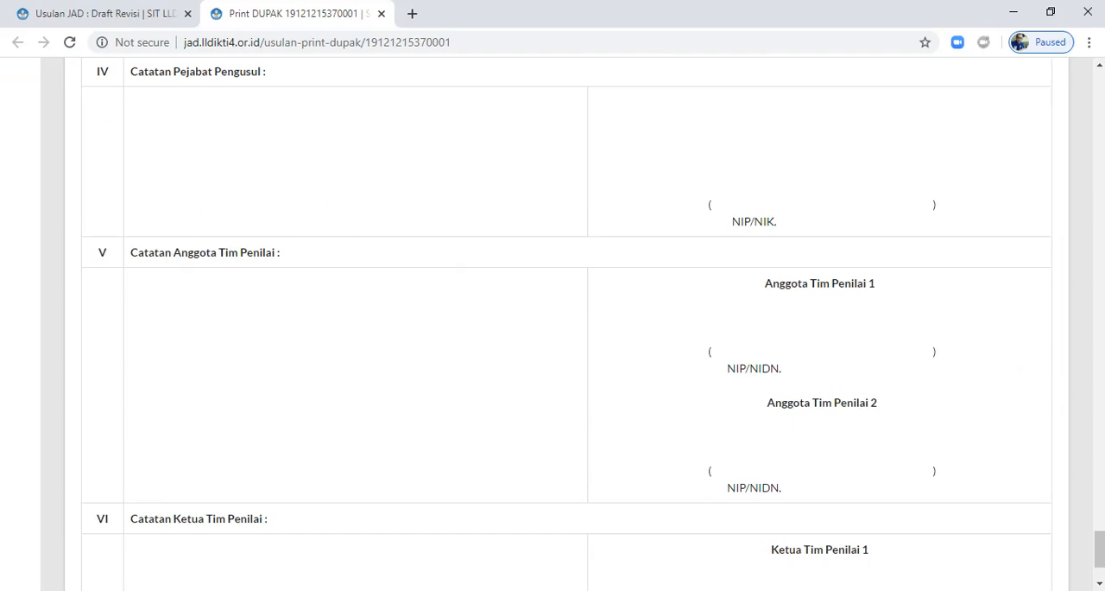
pyautogui.scroll(3, 553, 324)
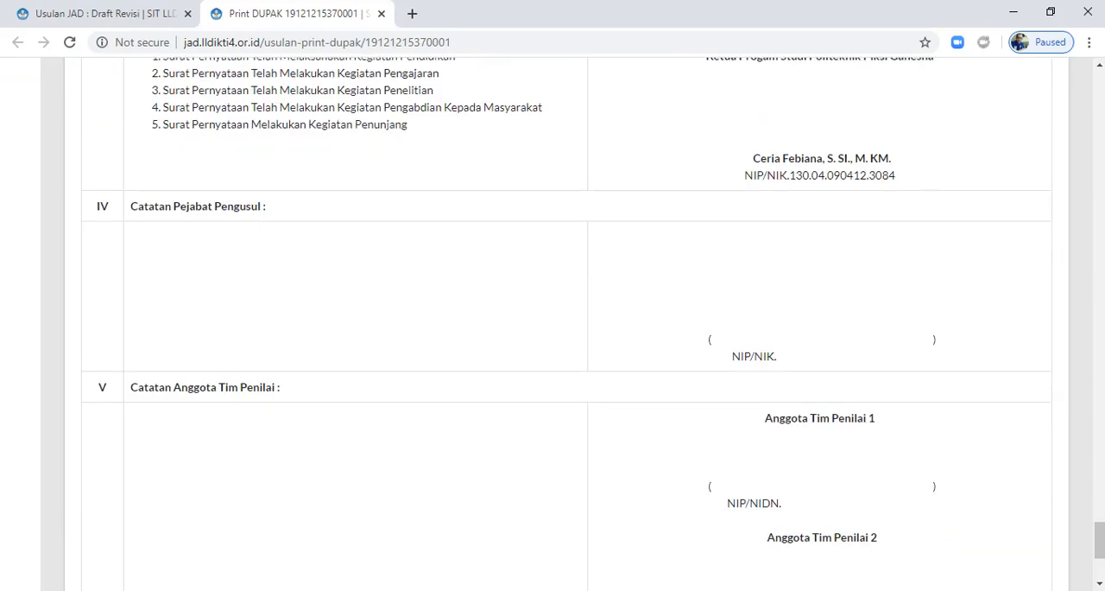
pyautogui.scroll(9, 553, 324)
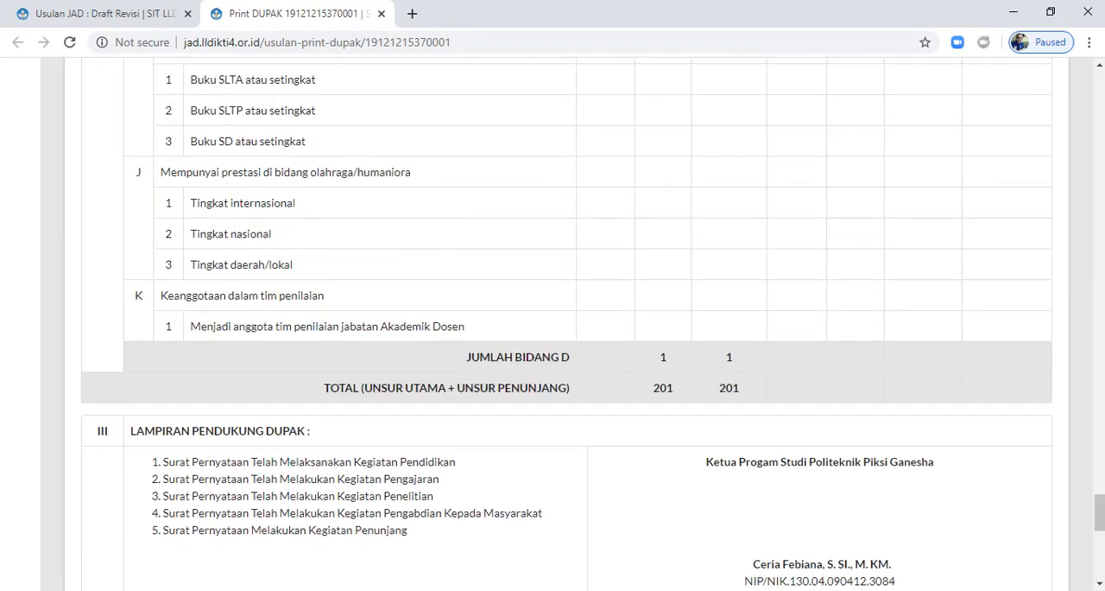
pyautogui.click(381, 13)
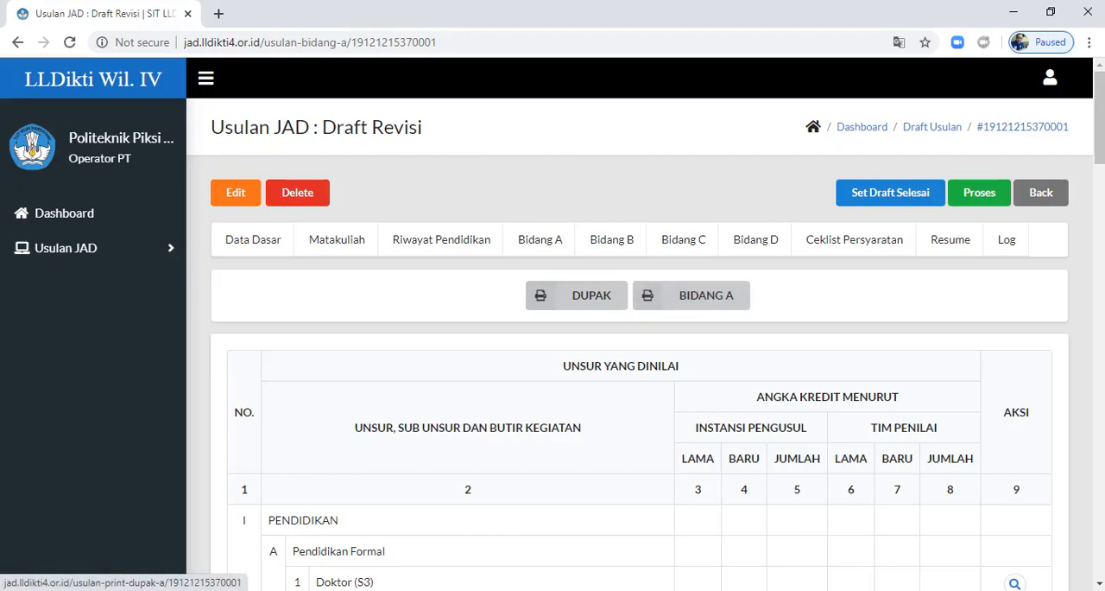
# Step: Open the printable Bidang A statement, check its activity list and signature block, and close it
pyautogui.click(691, 294)
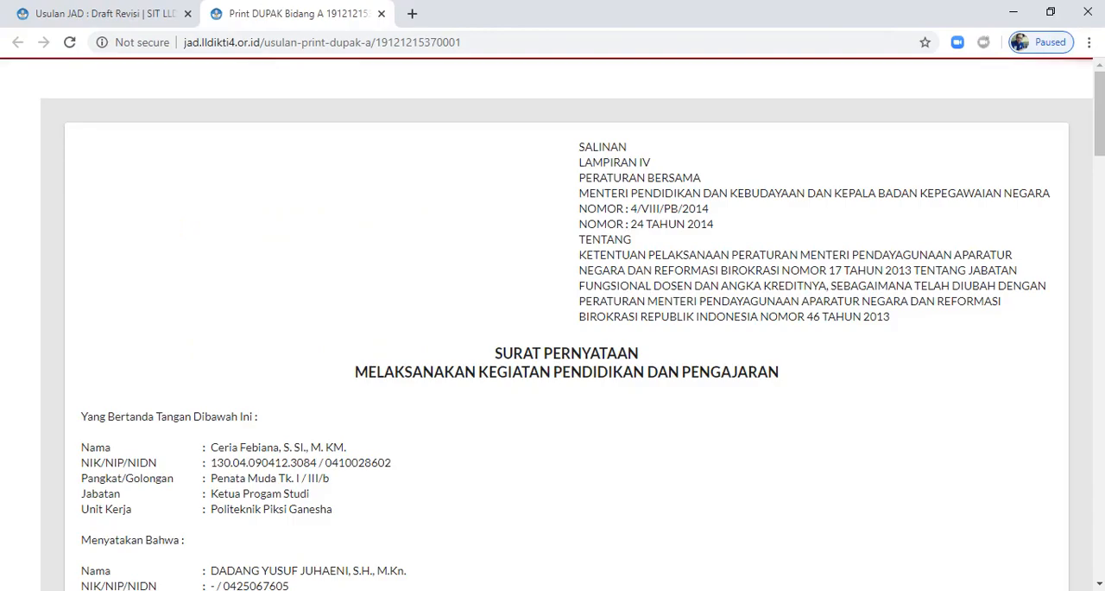
pyautogui.scroll(-15, 552, 324)
pyautogui.scroll(-20, 553, 324)
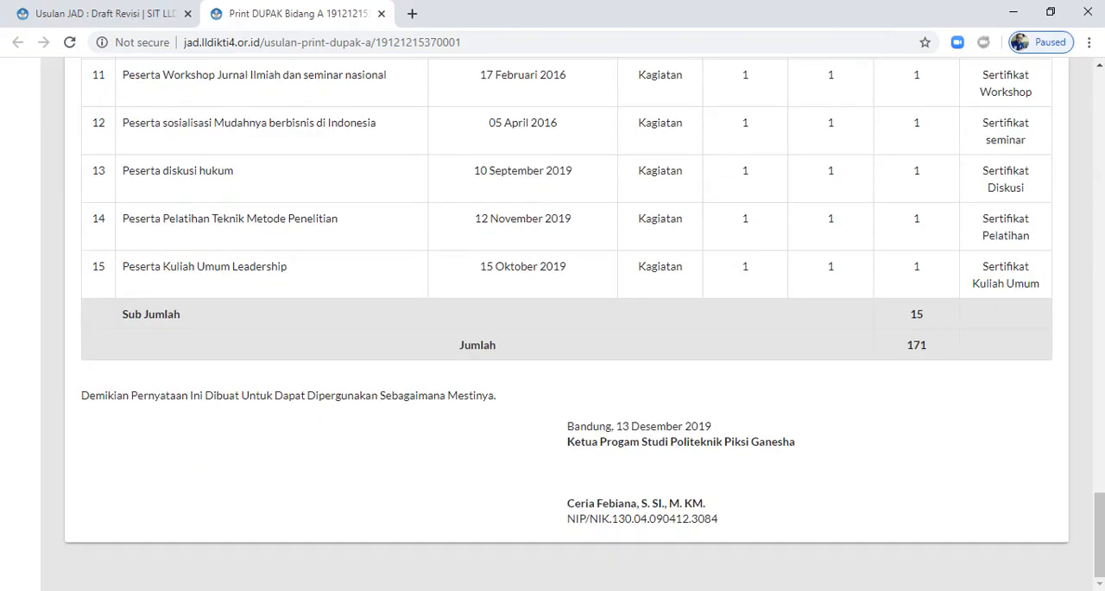
pyautogui.scroll(8, 552, 323)
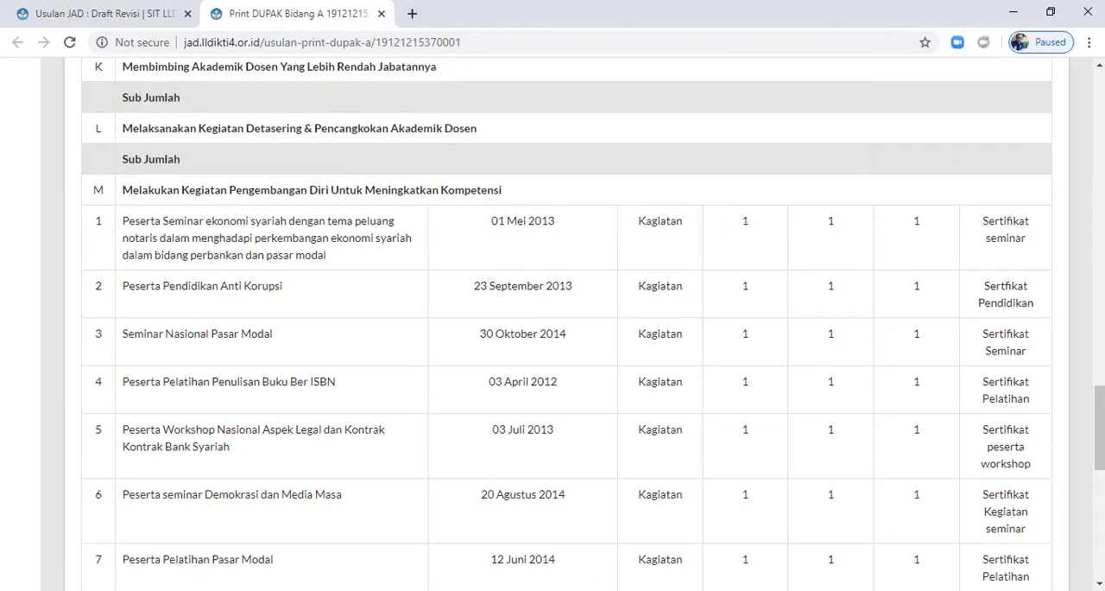
pyautogui.click(381, 13)
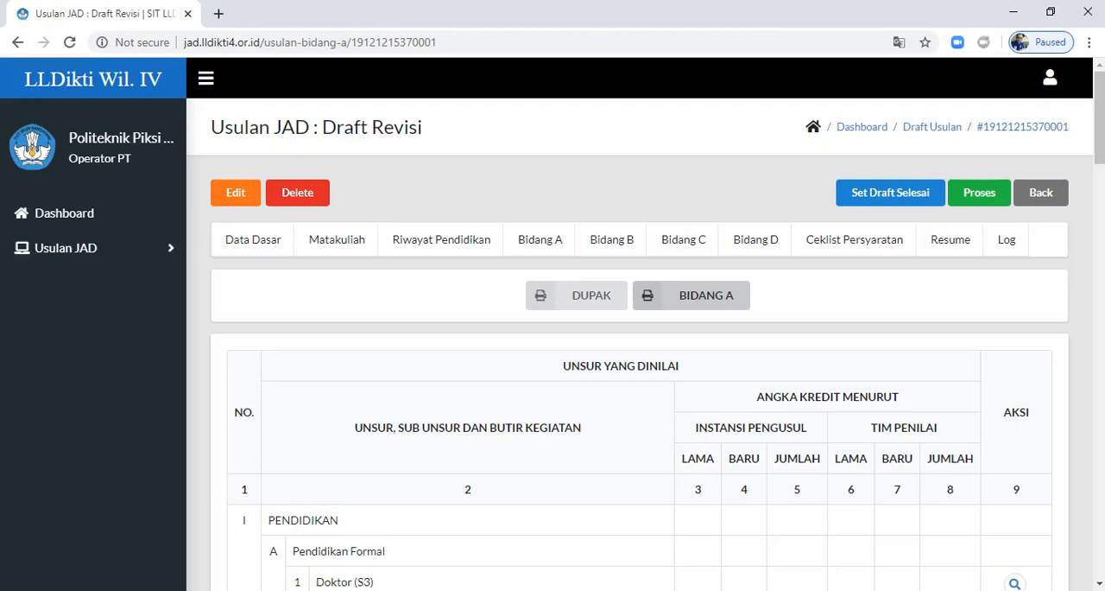
# Step: Open the last proposal on page 2 of the Usulan JAD list of proposals in process
pyautogui.click(86, 248)
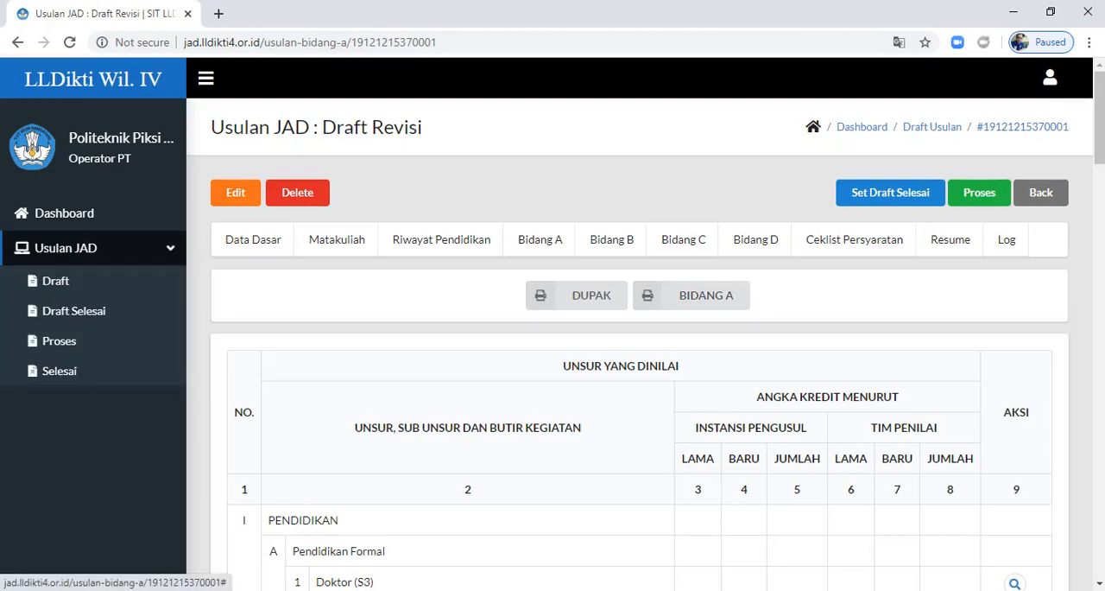
pyautogui.click(59, 340)
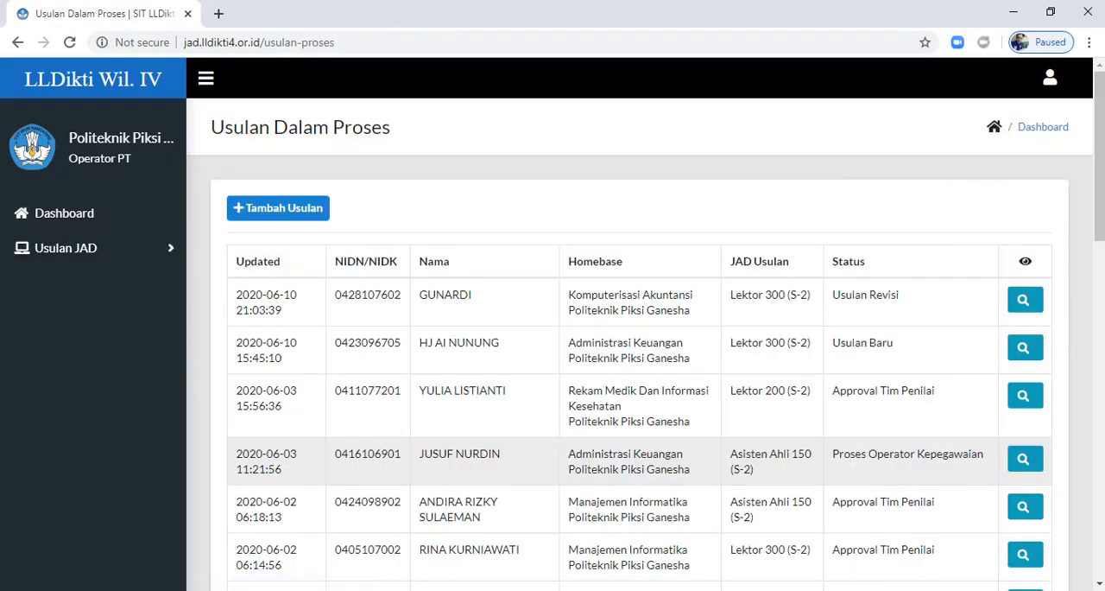
pyautogui.scroll(-10, 639, 345)
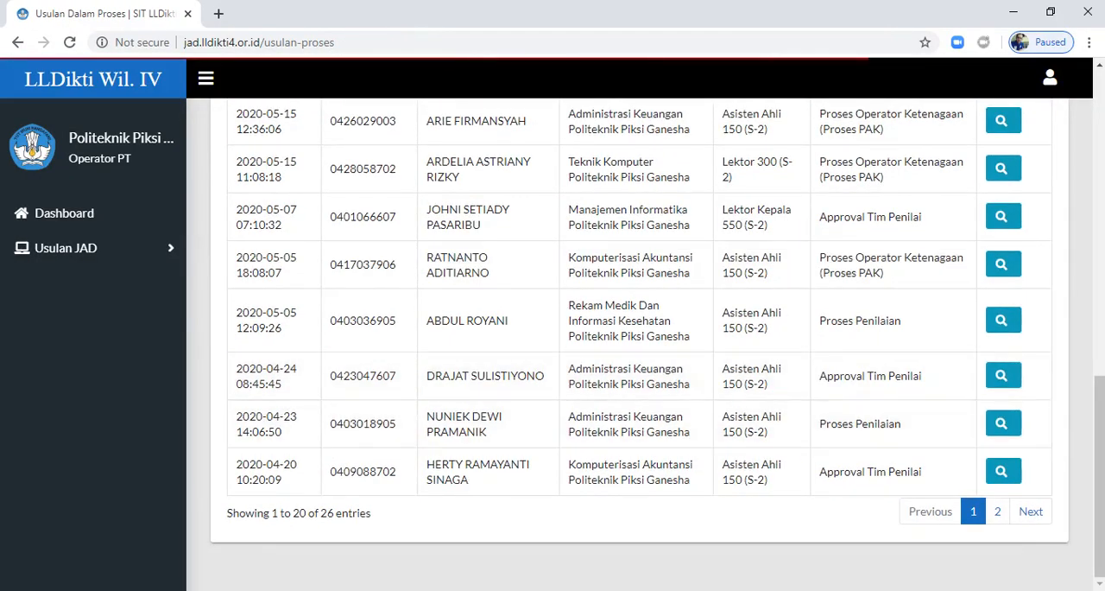
pyautogui.click(998, 511)
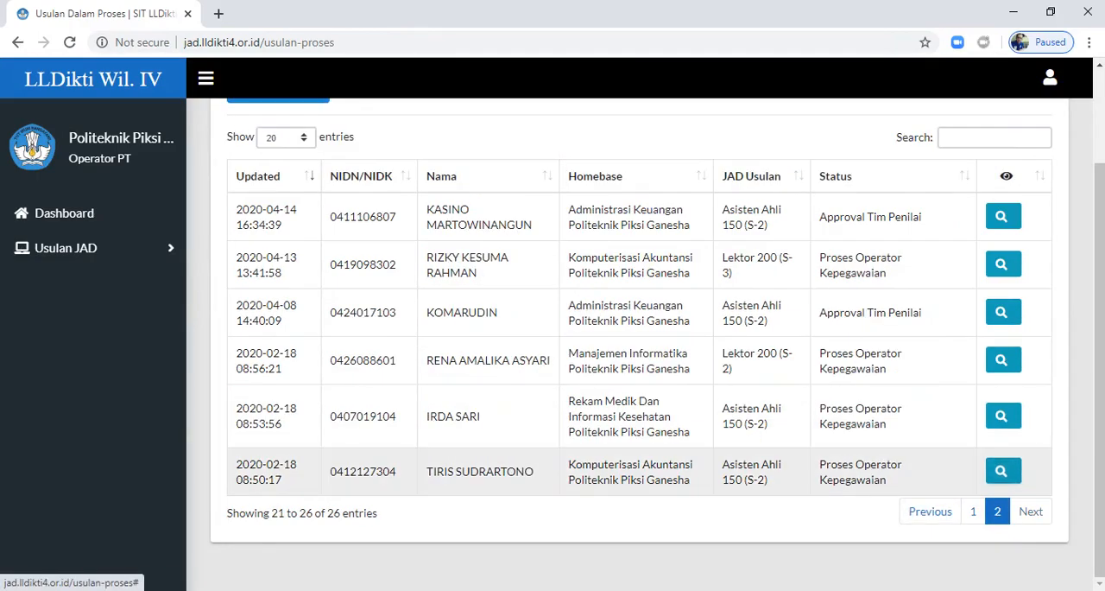
pyautogui.click(1002, 470)
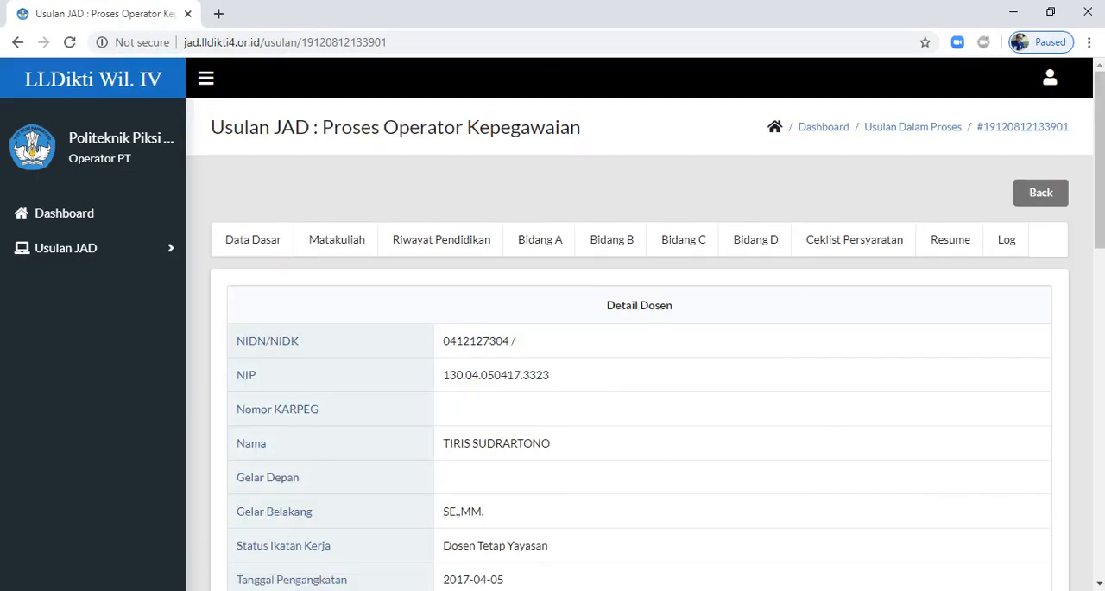
# Step: Review the required documents listed in the proposal's Ceklist Persyaratan
pyautogui.click(854, 239)
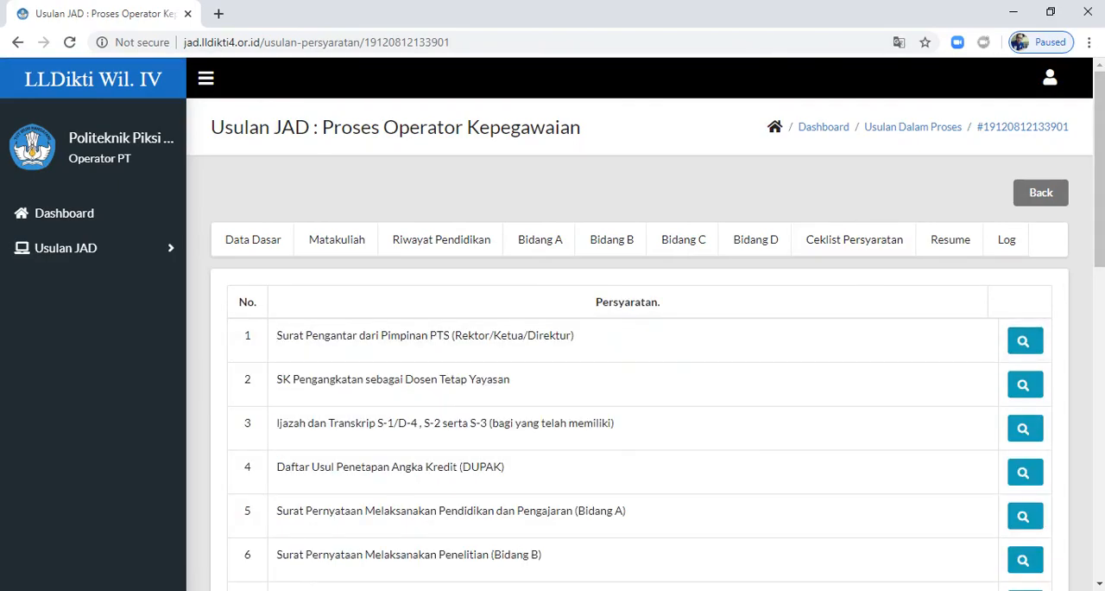
pyautogui.scroll(-6, 1023, 336)
pyautogui.scroll(6, 1024, 337)
# Step: View the uploaded Surat Pengantar dari Pimpinan PTS document and close it
pyautogui.click(1023, 339)
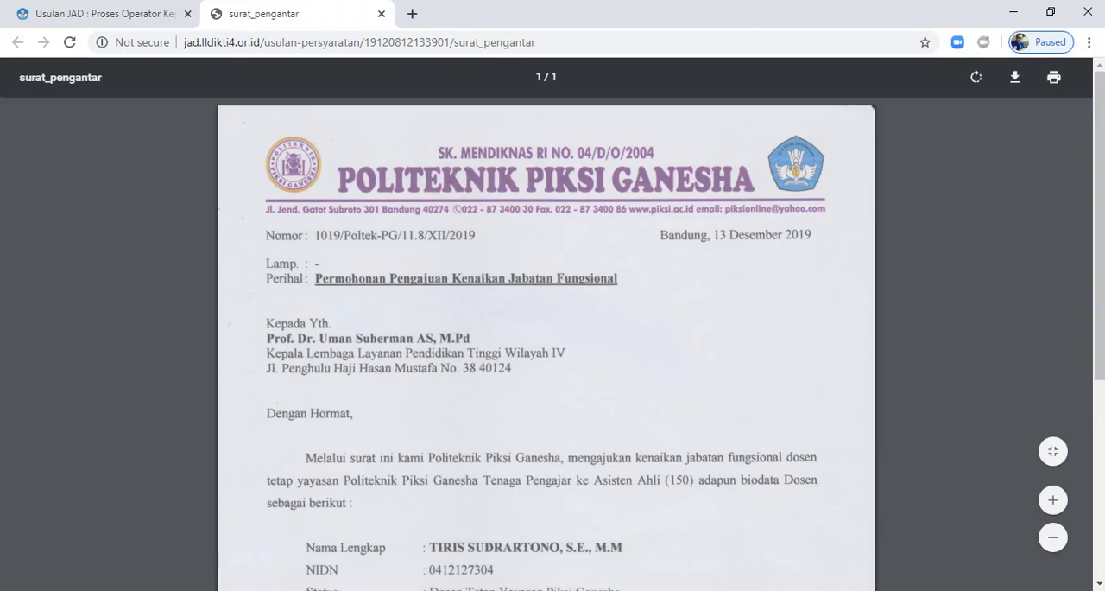
pyautogui.scroll(-4, 546, 345)
pyautogui.scroll(4, 546, 346)
pyautogui.click(381, 14)
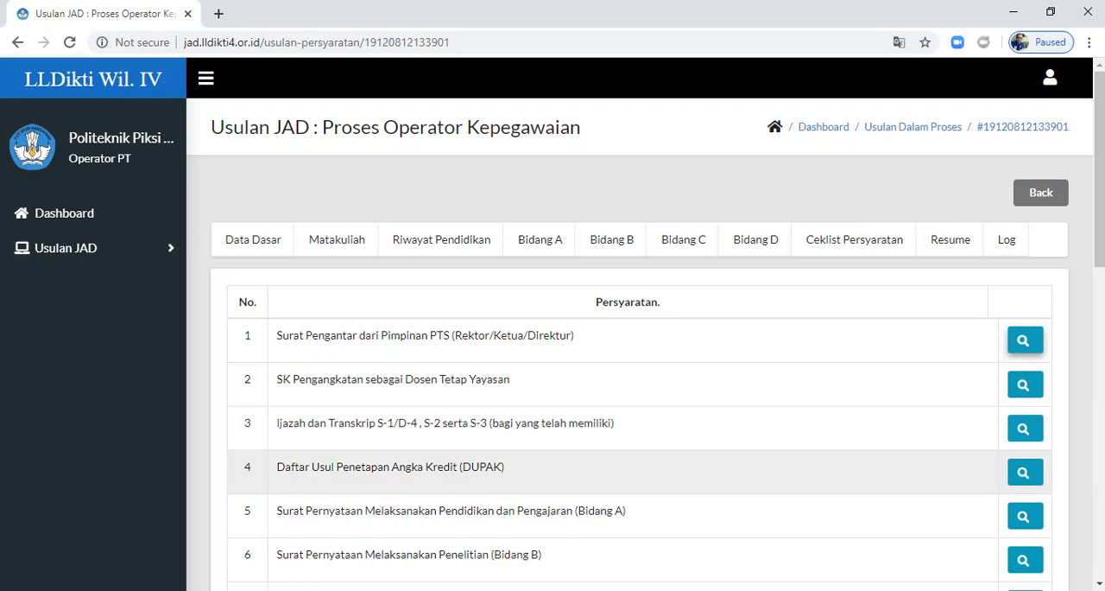
# Step: Open the uploaded Ijazah dan Transkrip document from the requirements checklist
pyautogui.click(1025, 427)
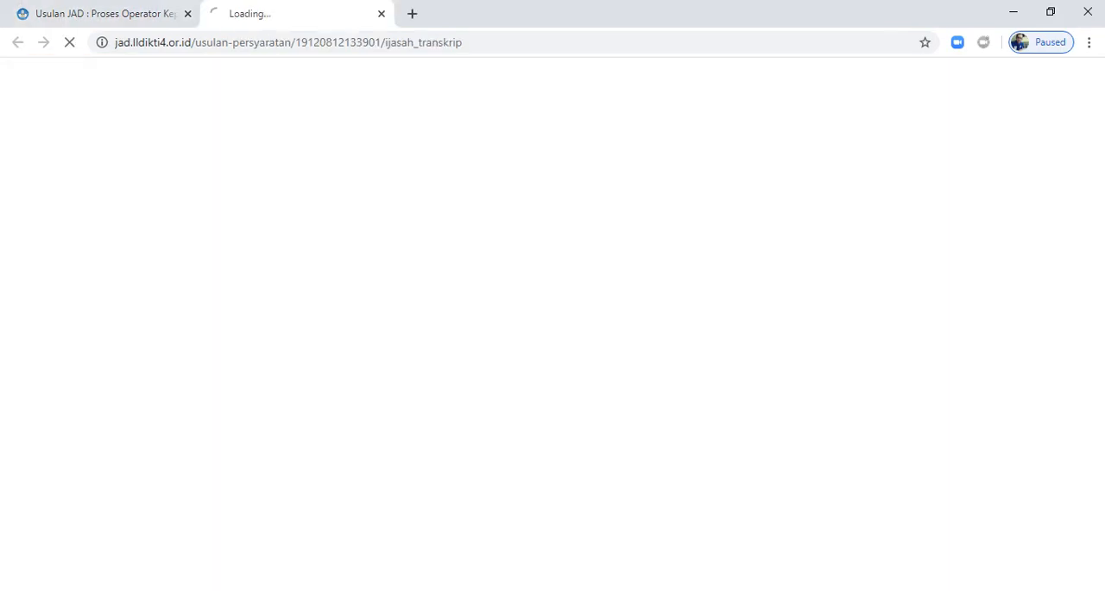
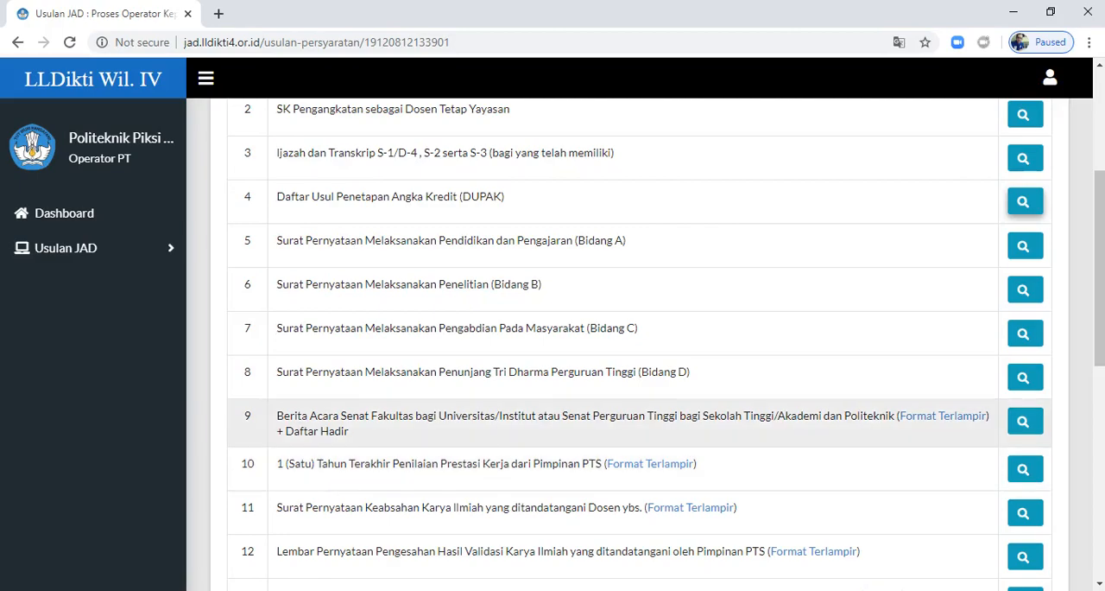
# Step: View the uploaded Berita Acara Senat document through its Daftar Hadir attendance list and close it
pyautogui.click(1025, 421)
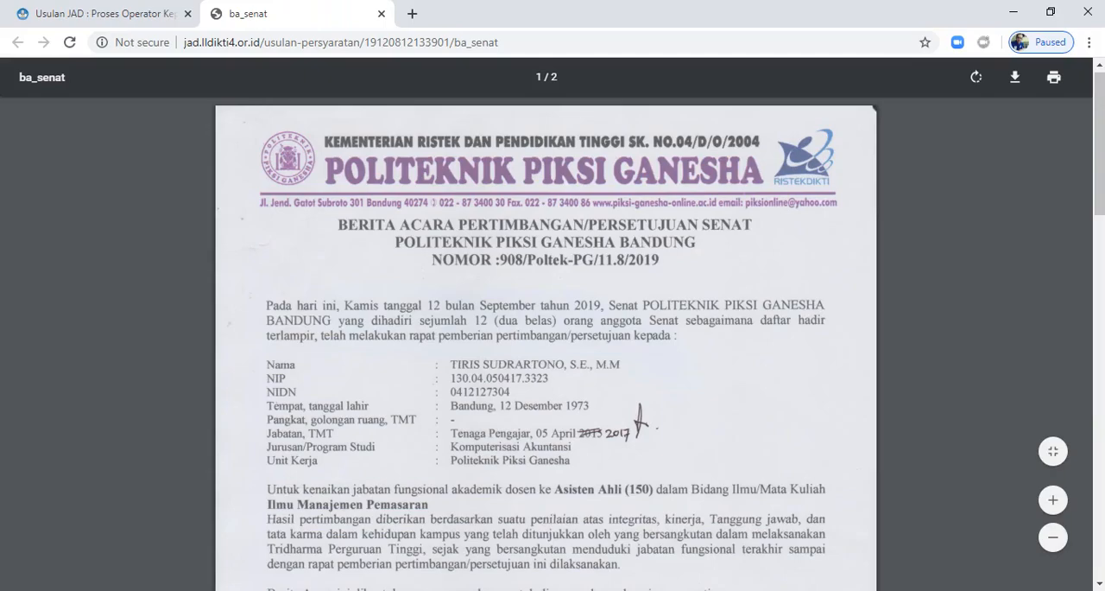
pyautogui.scroll(-5, 546, 346)
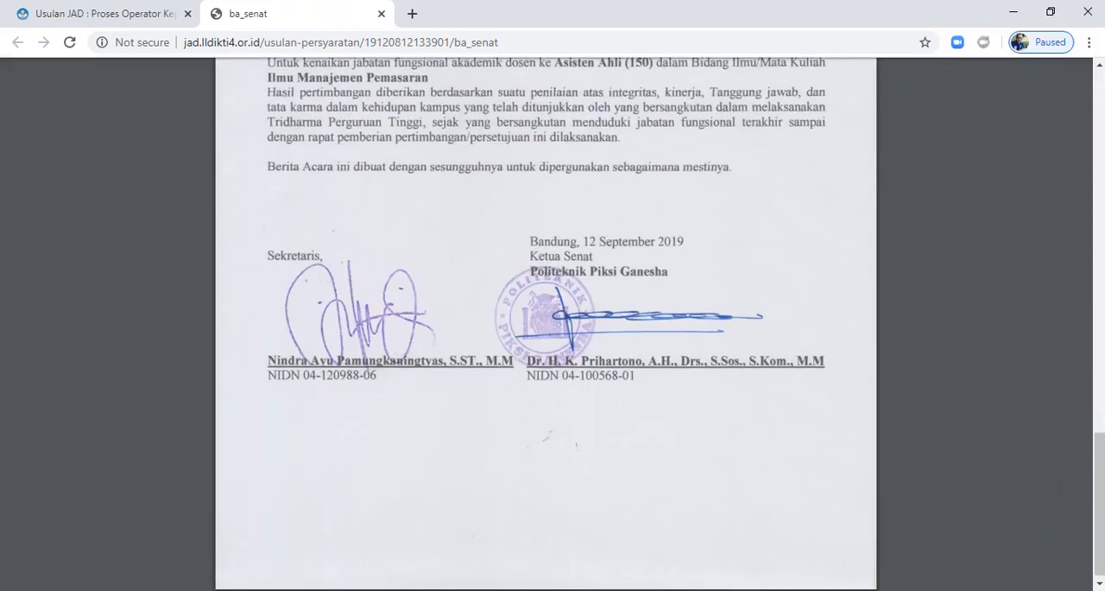
pyautogui.scroll(-10, 546, 345)
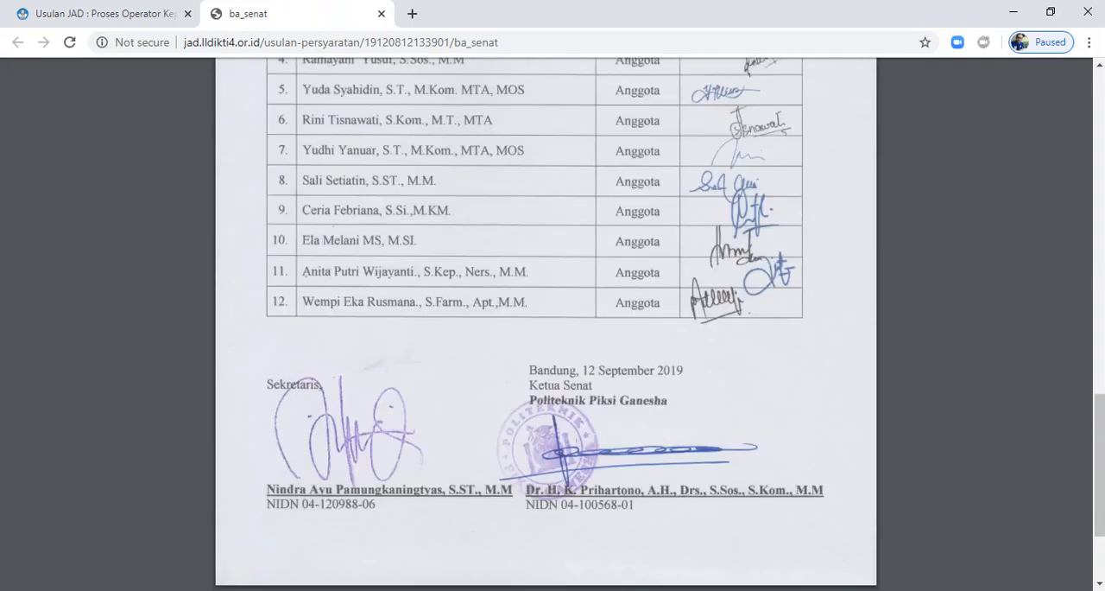
pyautogui.scroll(5, 546, 345)
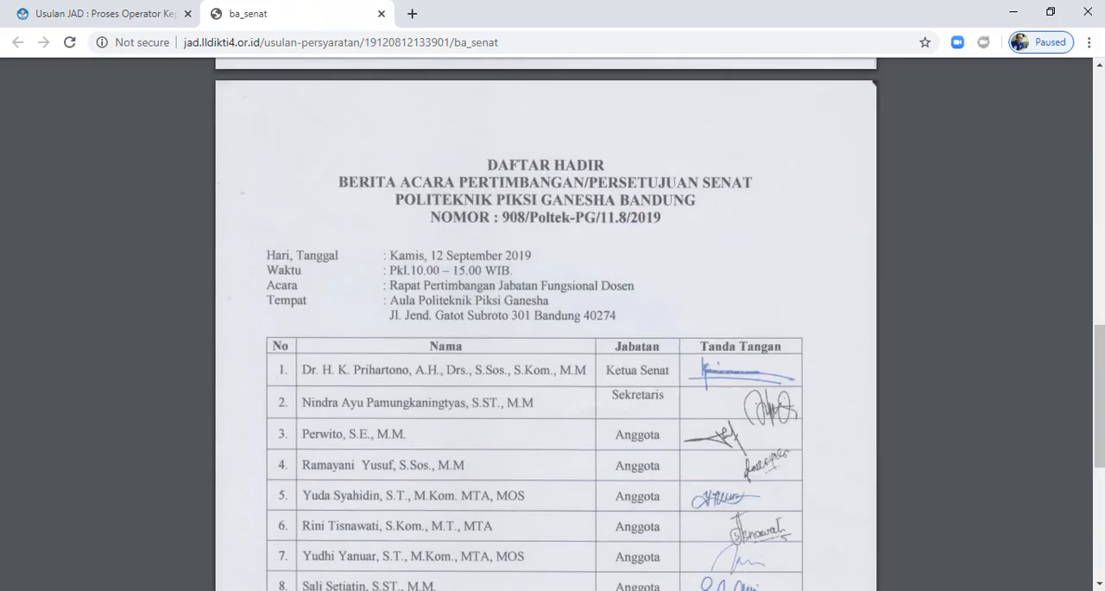
pyautogui.scroll(-5, 546, 346)
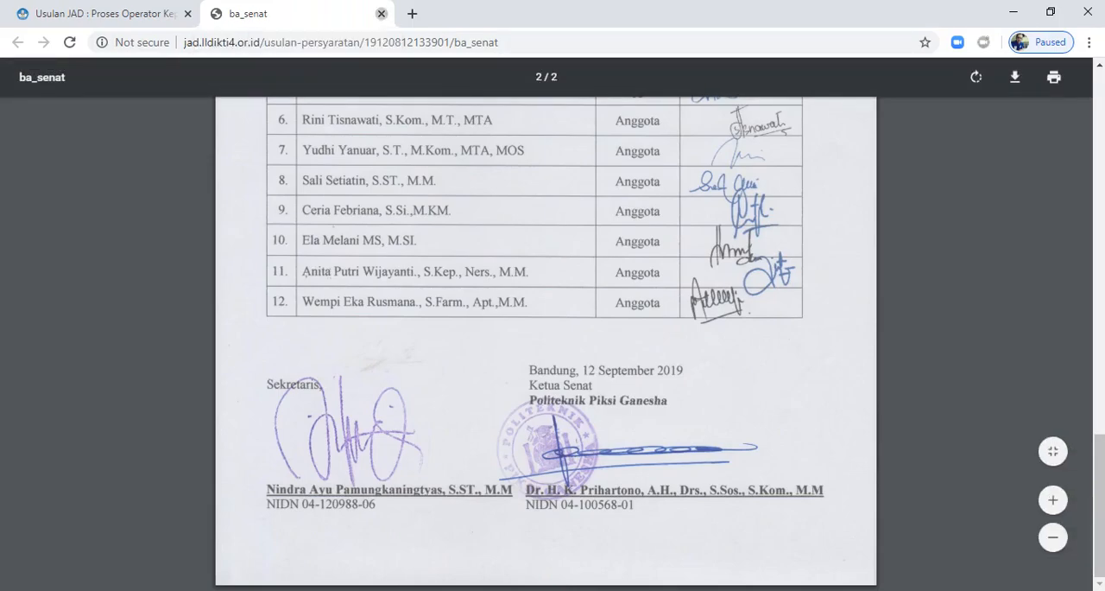
pyautogui.click(381, 14)
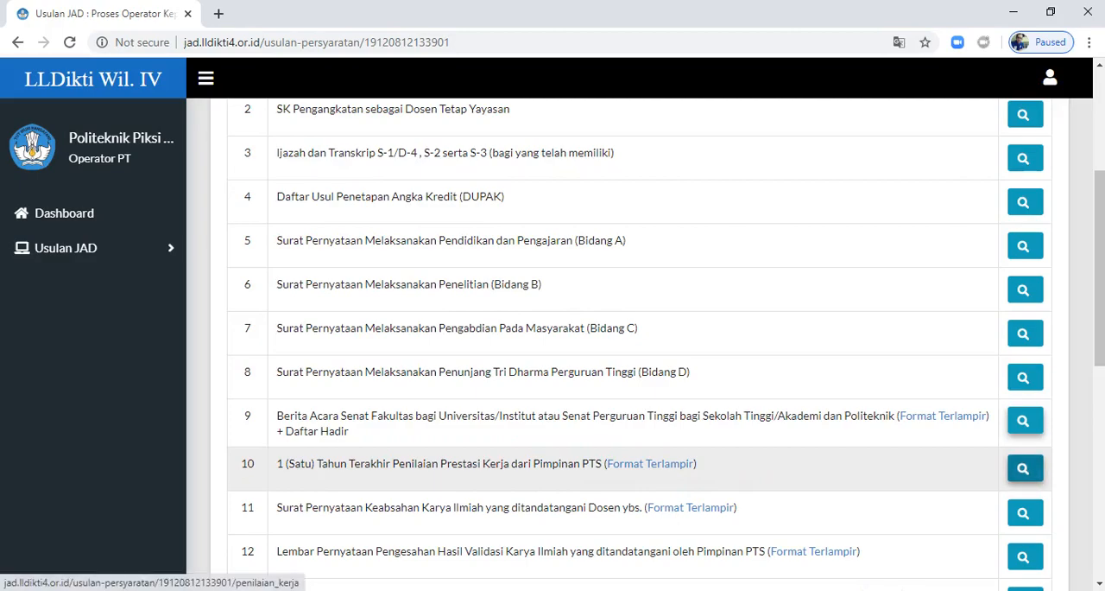
# Step: View both pages of the uploaded Penilaian Prestasi Kerja dari Pimpinan PTS document and close it
pyautogui.click(1025, 468)
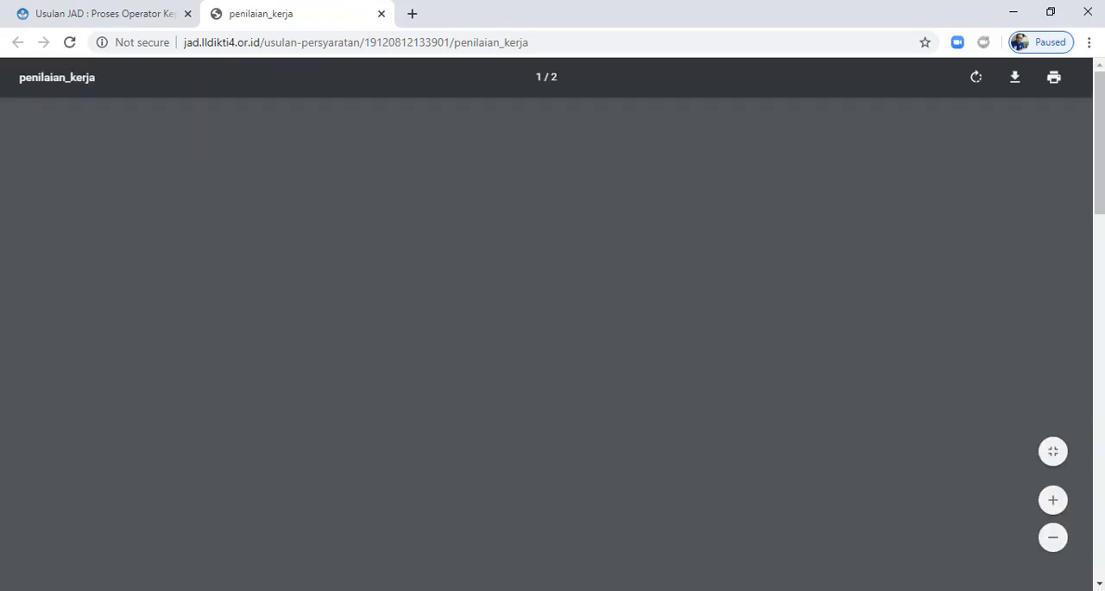
pyautogui.scroll(-4, 552, 345)
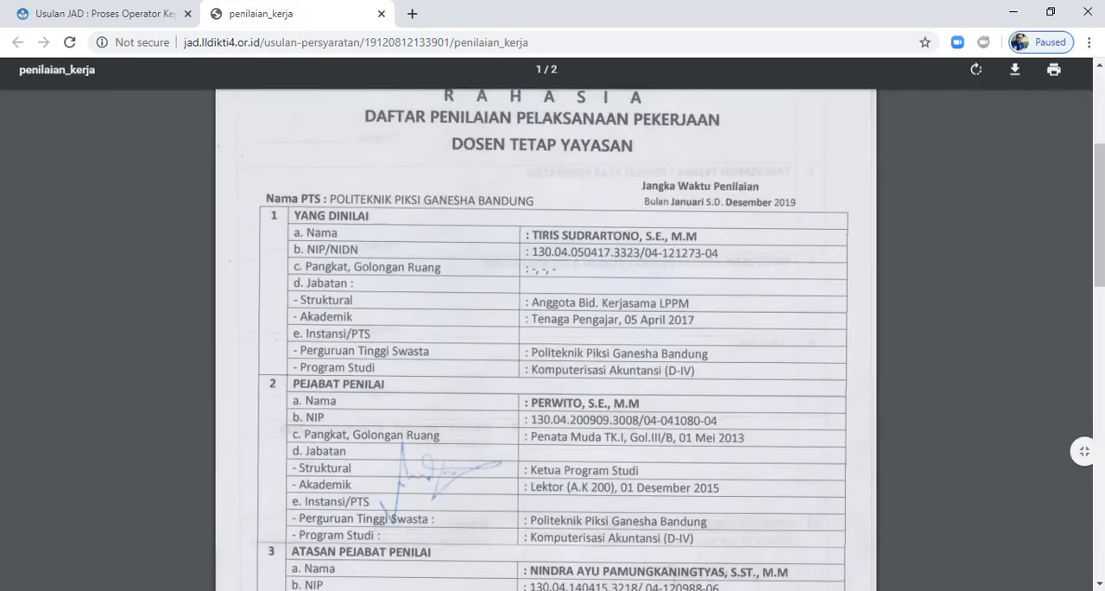
pyautogui.scroll(-10, 553, 346)
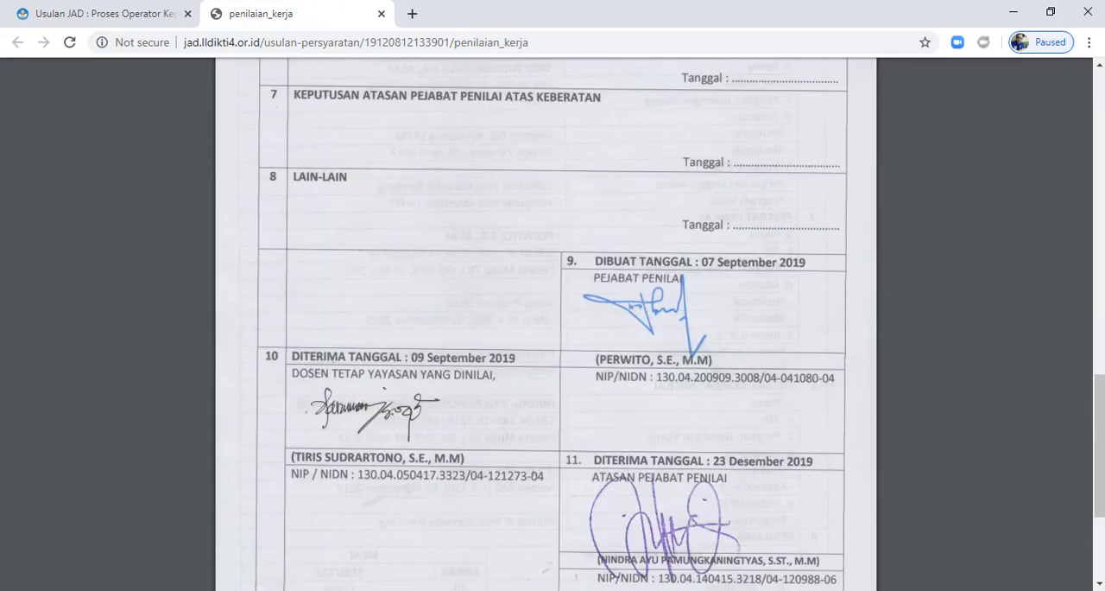
pyautogui.scroll(3, 553, 345)
pyautogui.click(381, 13)
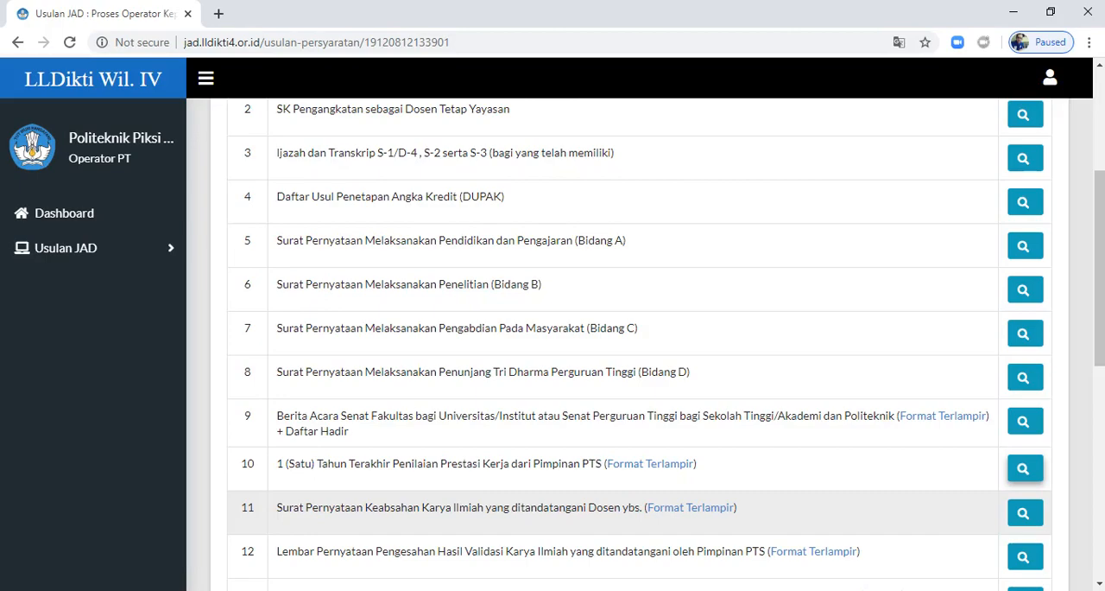
# Step: View the uploaded Surat Pernyataan Keabsahan Karya Ilmiah, including its list of works and signature section, and close it
pyautogui.click(1025, 513)
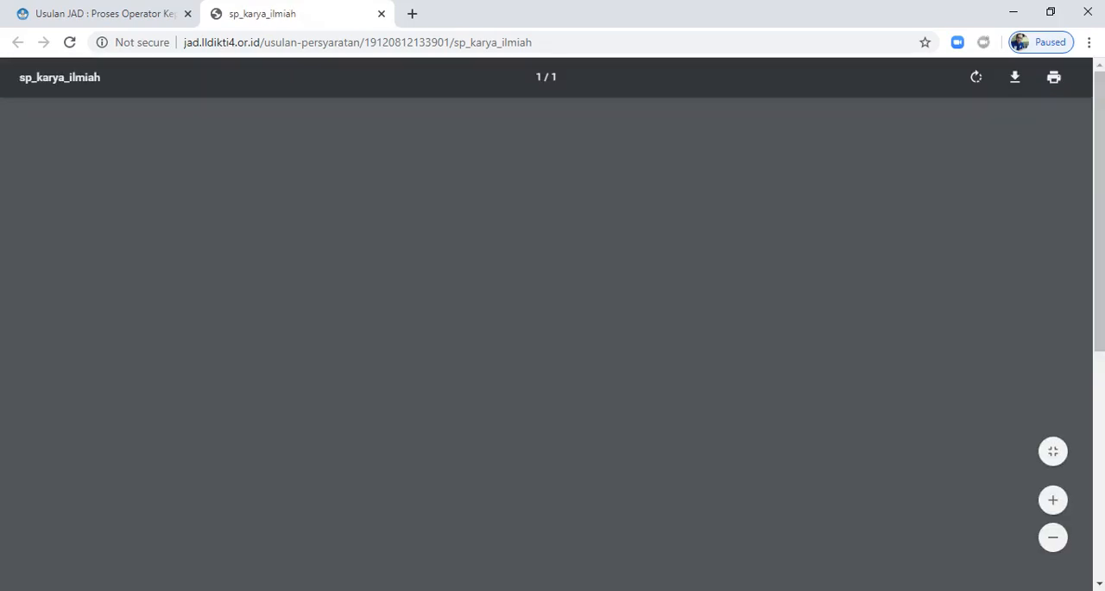
pyautogui.scroll(-2, 546, 345)
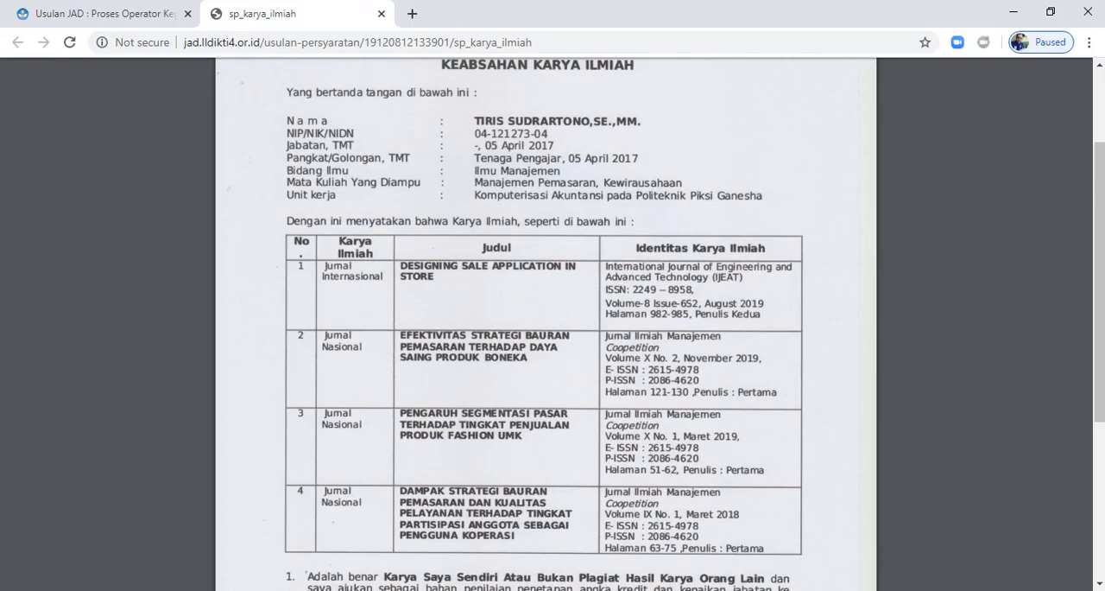
pyautogui.scroll(-4, 545, 345)
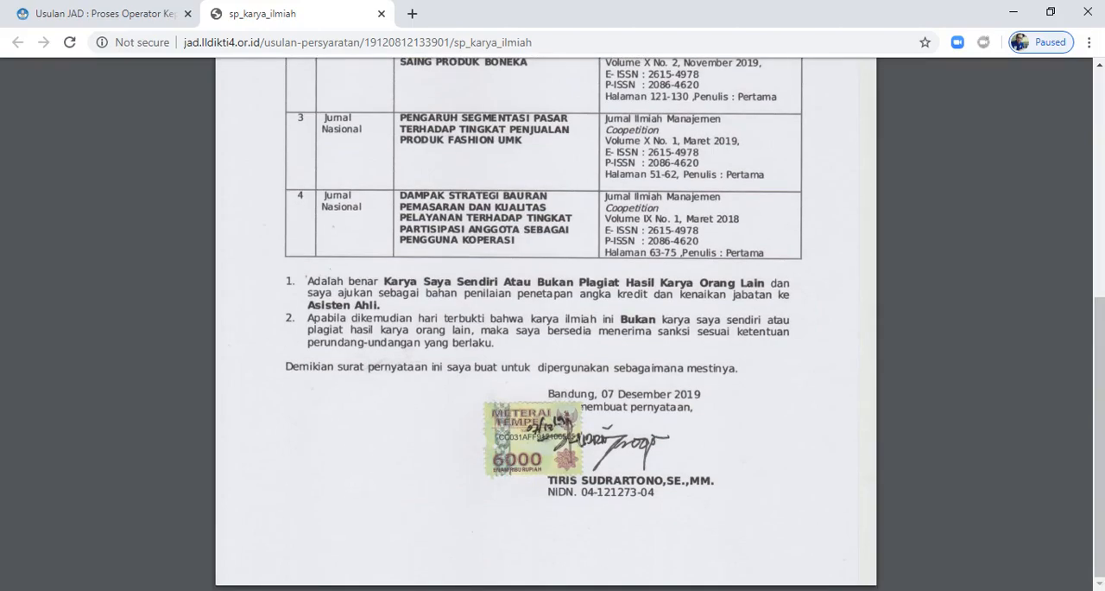
pyautogui.scroll(6, 546, 345)
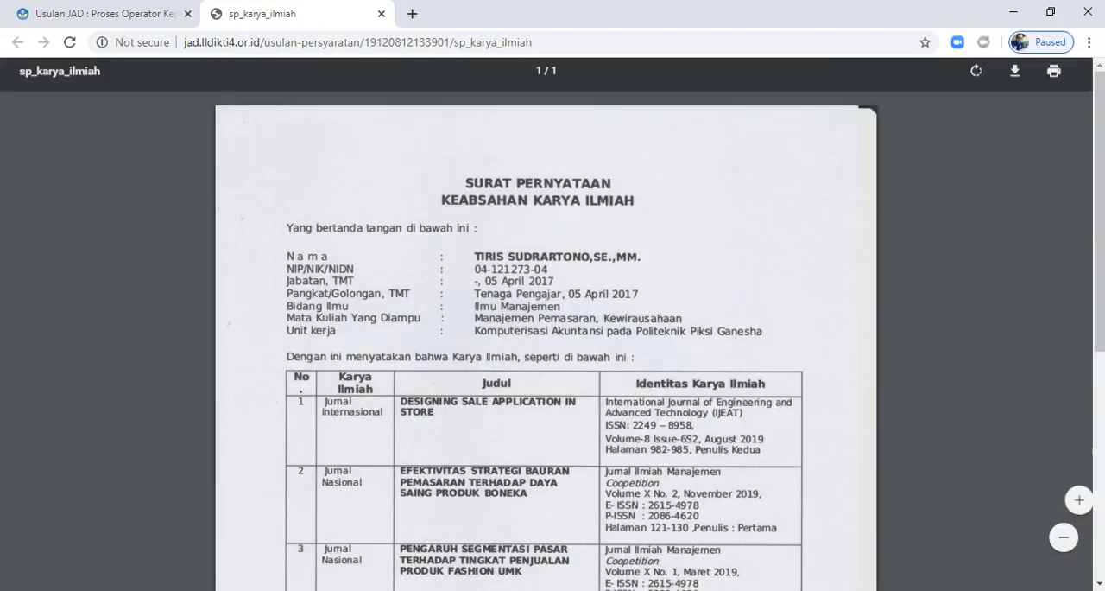
pyautogui.click(381, 13)
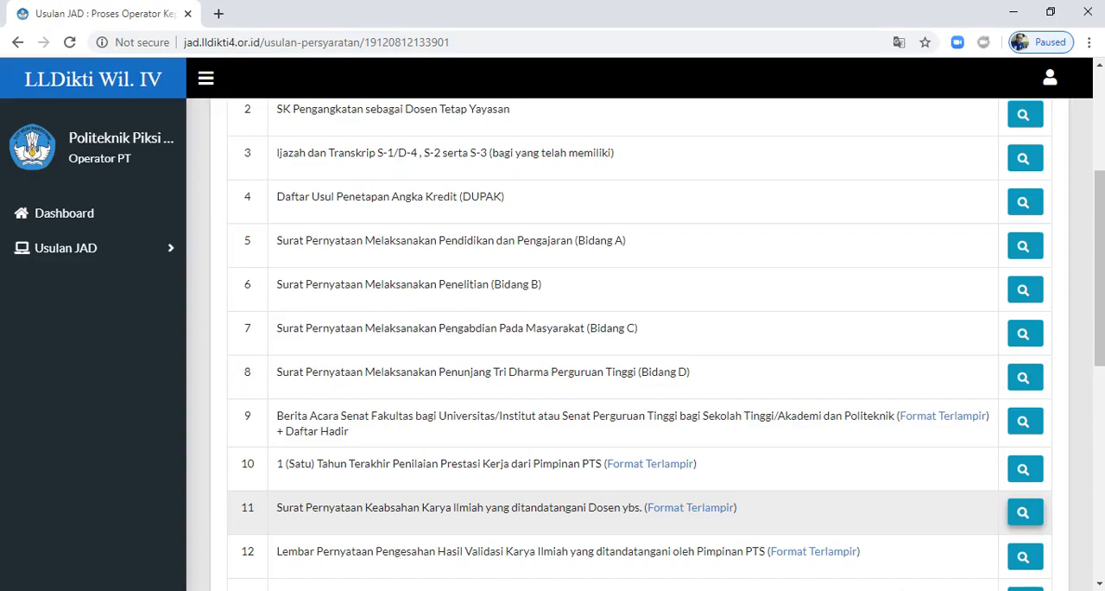
# Step: View the uploaded Lembar Pernyataan Pengesahan Hasil Validasi Karya Ilmiah with its Lampiran 1 and close it
pyautogui.scroll(-2, 639, 423)
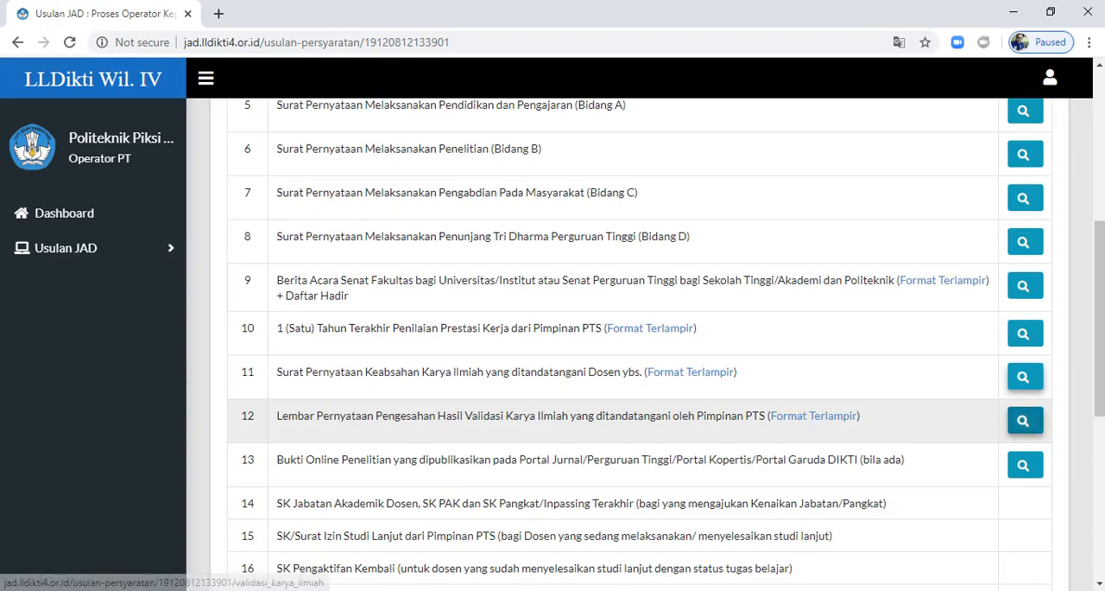
pyautogui.click(1025, 421)
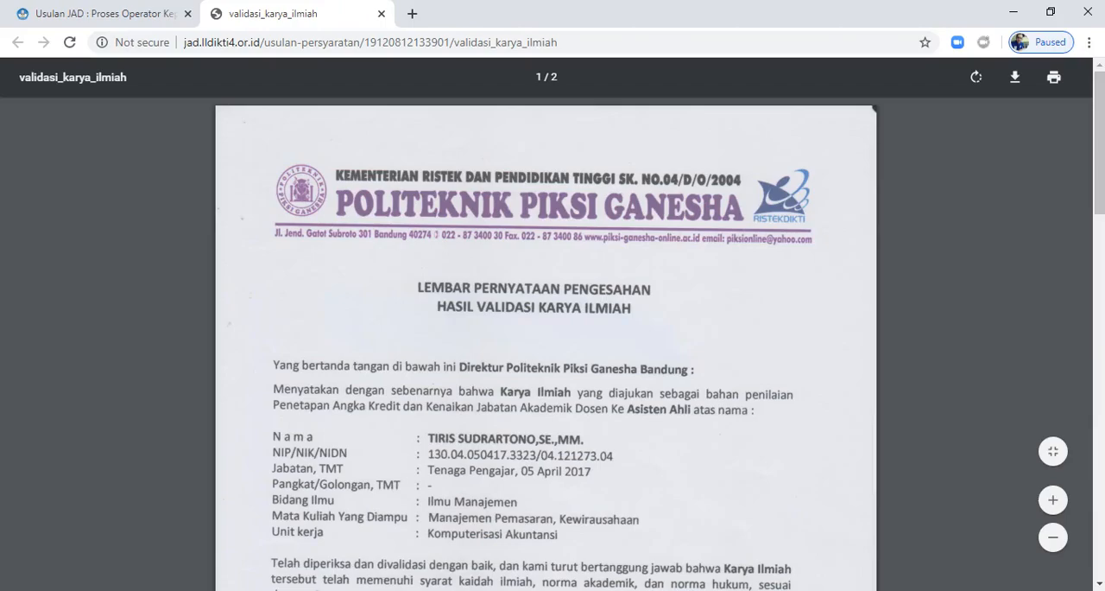
pyautogui.scroll(-6, 547, 328)
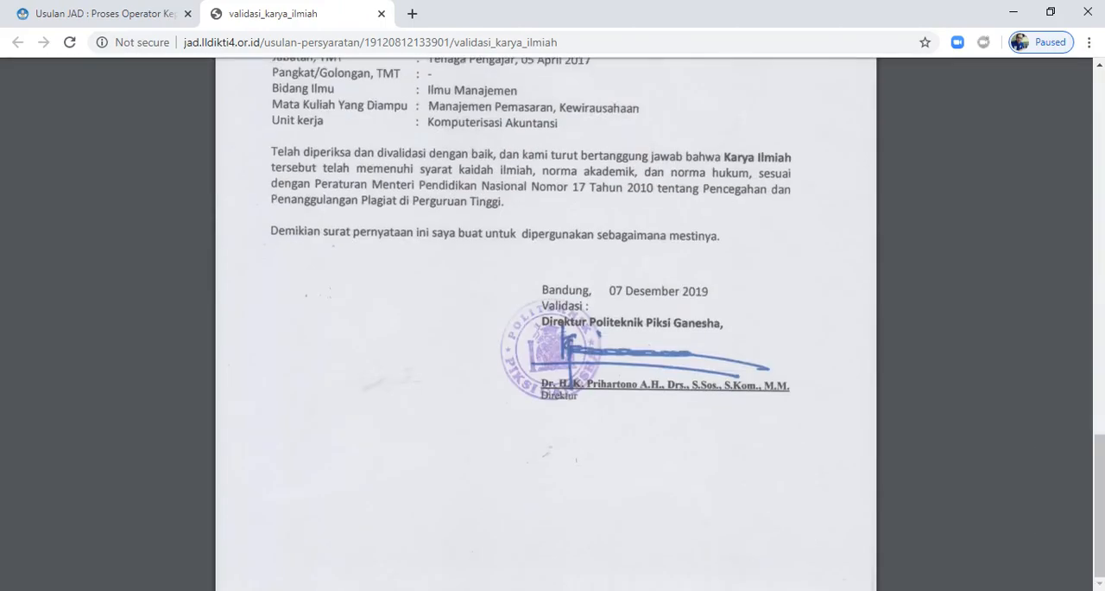
pyautogui.scroll(-10, 303, 380)
pyautogui.scroll(10, 303, 380)
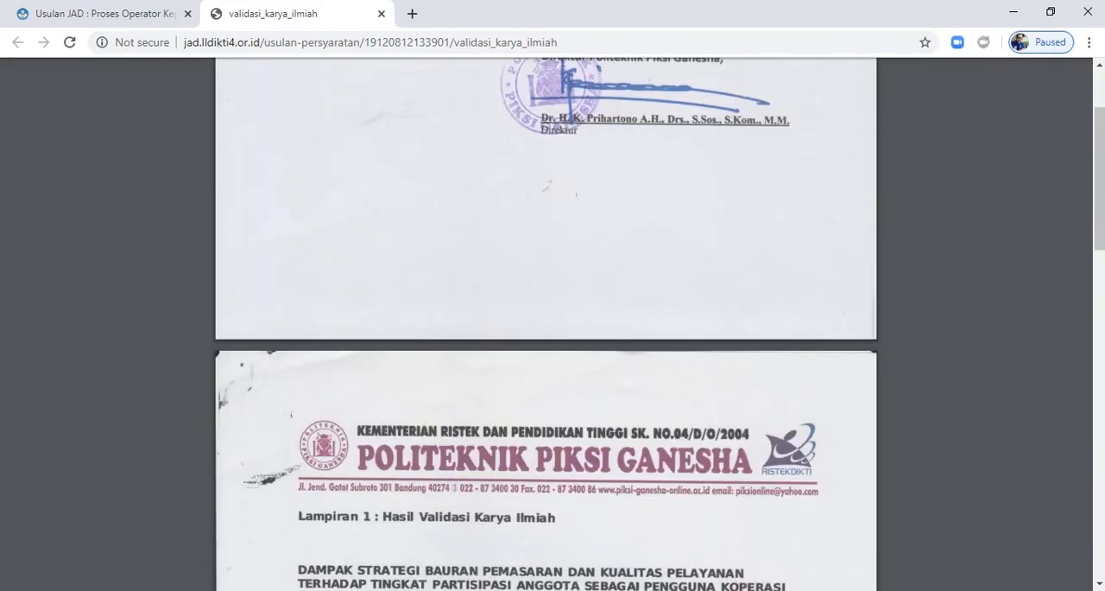
pyautogui.scroll(-5, 545, 346)
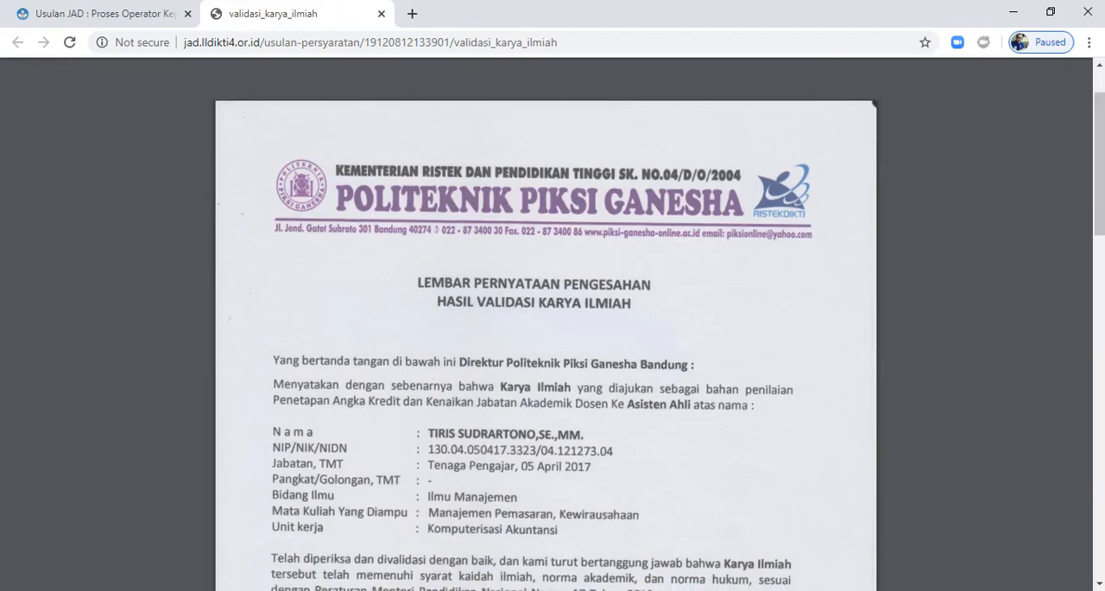
pyautogui.scroll(-1, 545, 345)
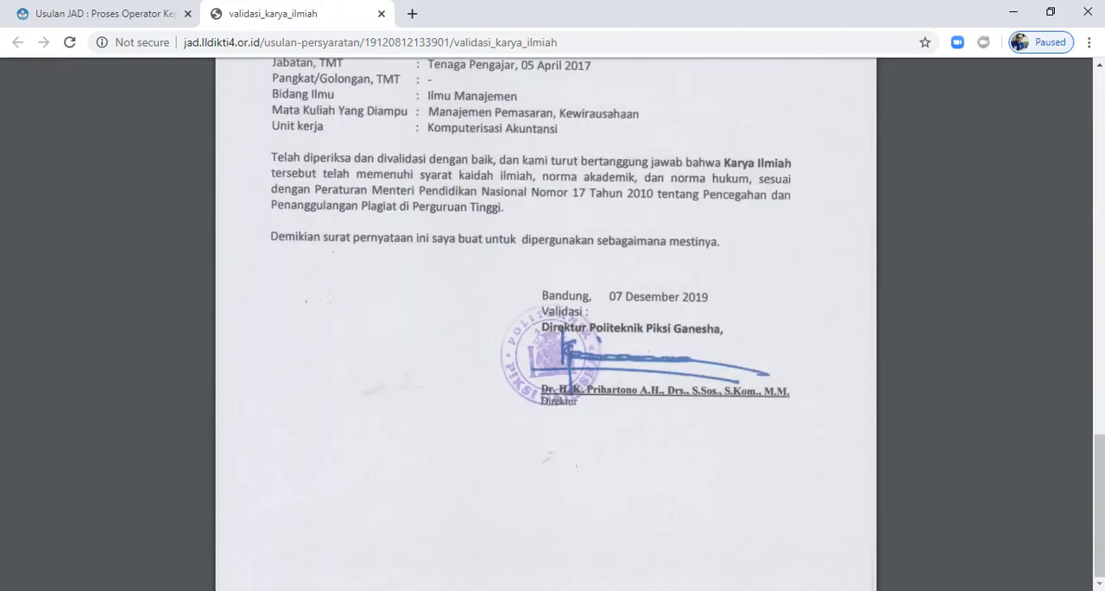
pyautogui.scroll(3, 546, 346)
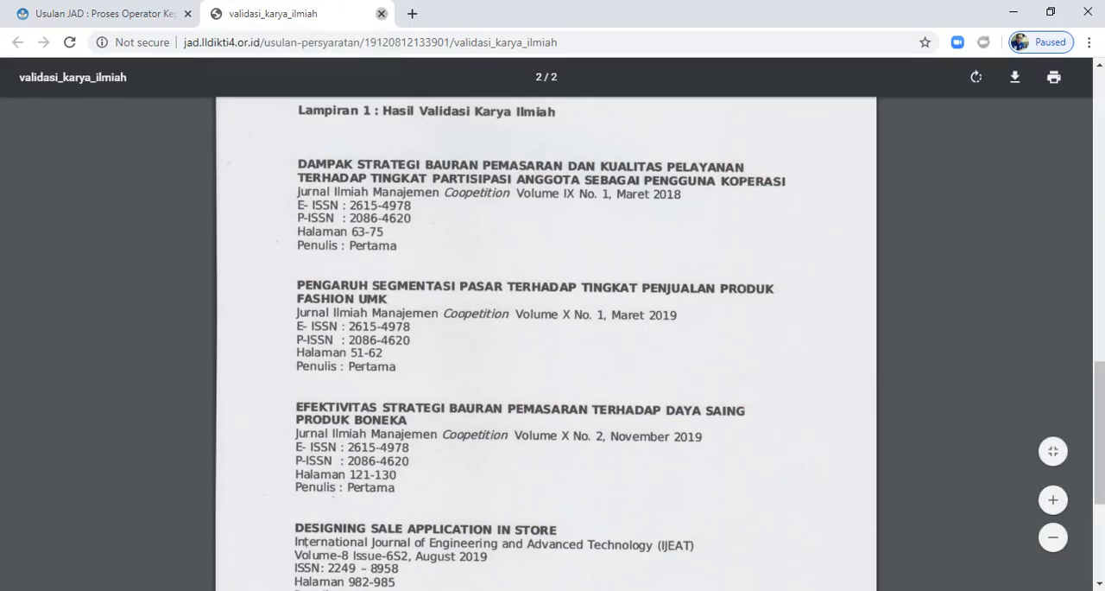
pyautogui.click(381, 14)
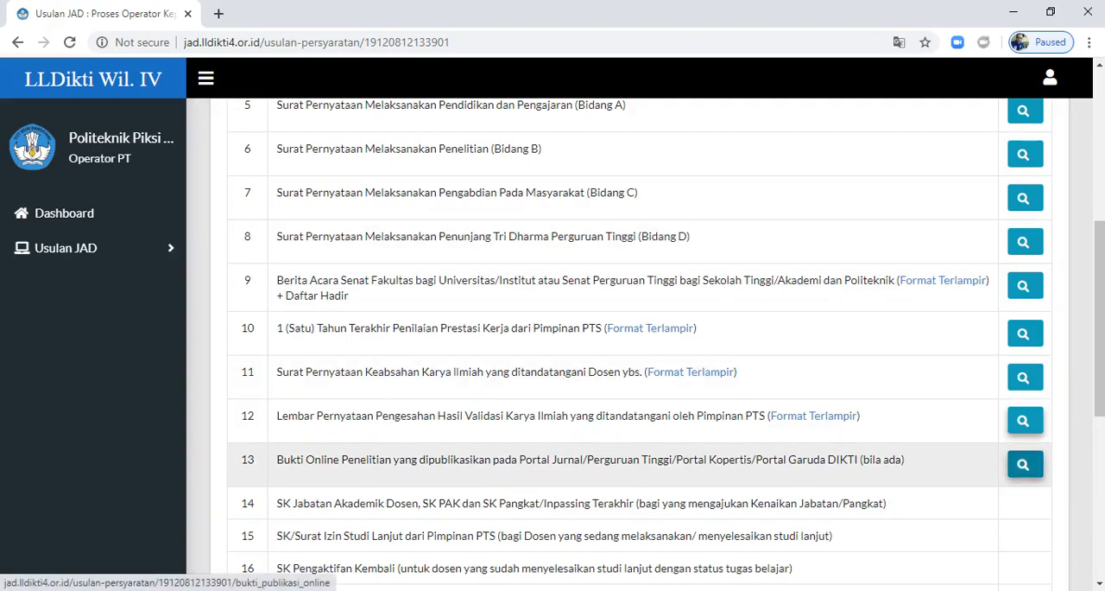
# Step: Review the journal links and page captures in the uploaded Bukti Online Penelitian document and close it
pyautogui.click(1025, 464)
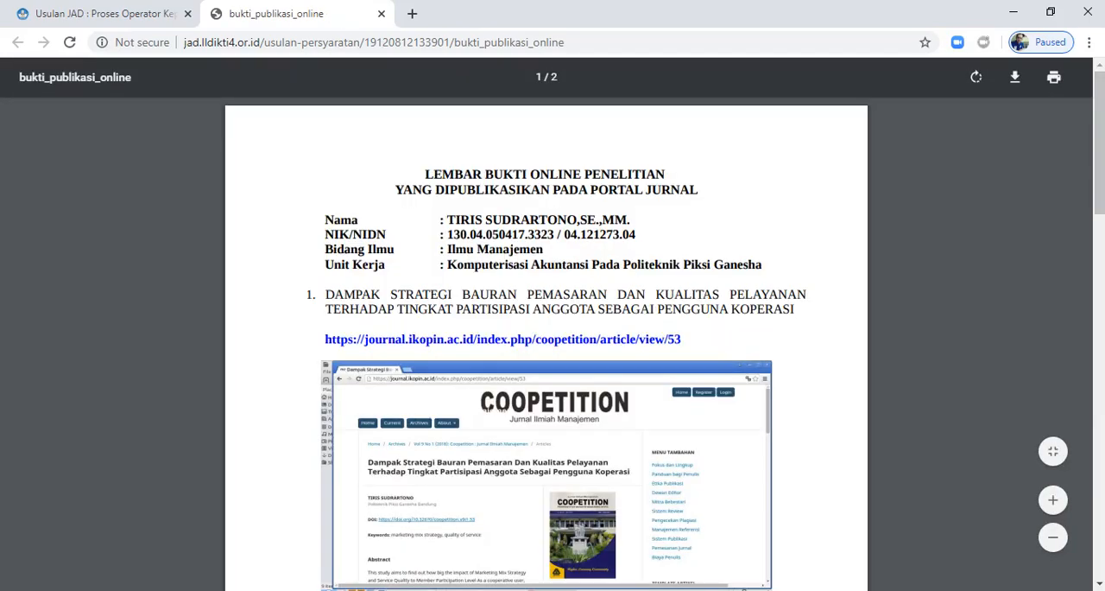
pyautogui.scroll(-3, 546, 345)
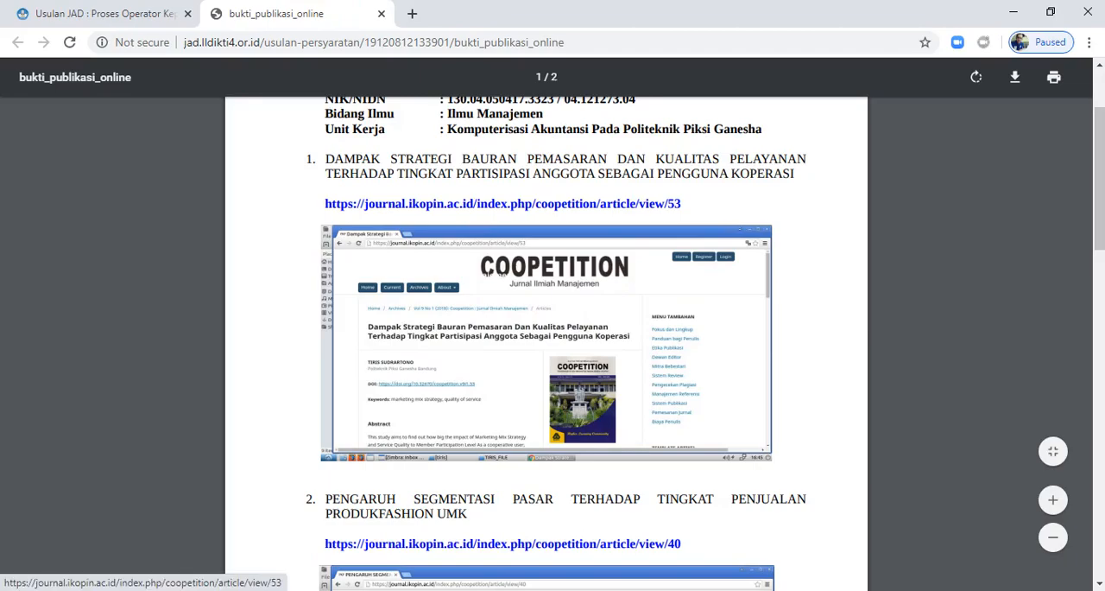
pyautogui.scroll(-5, 547, 345)
pyautogui.scroll(-10, 547, 346)
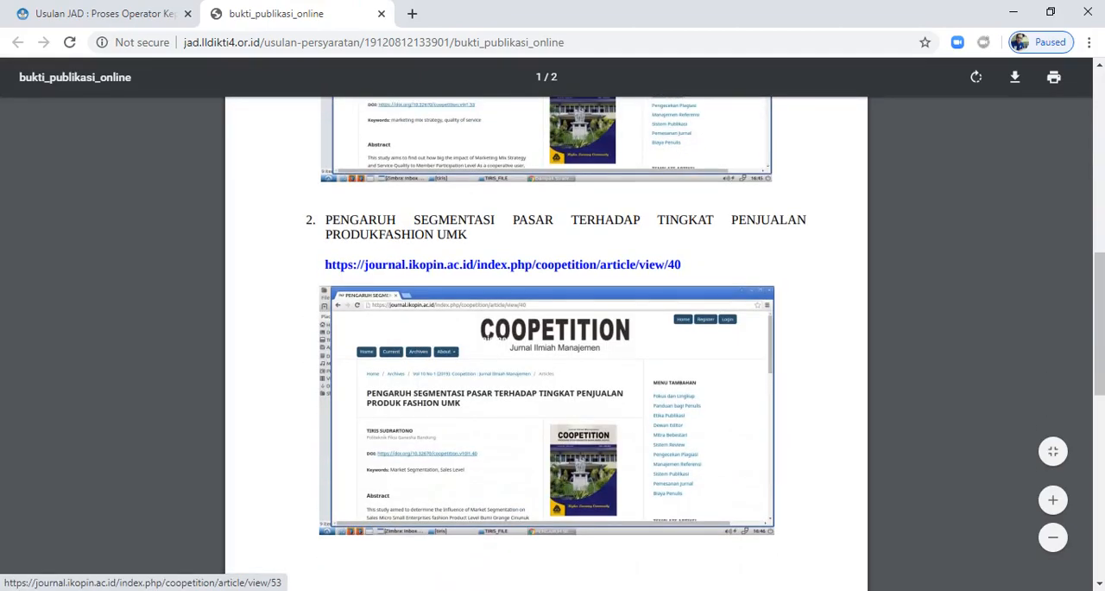
pyautogui.scroll(-8, 547, 345)
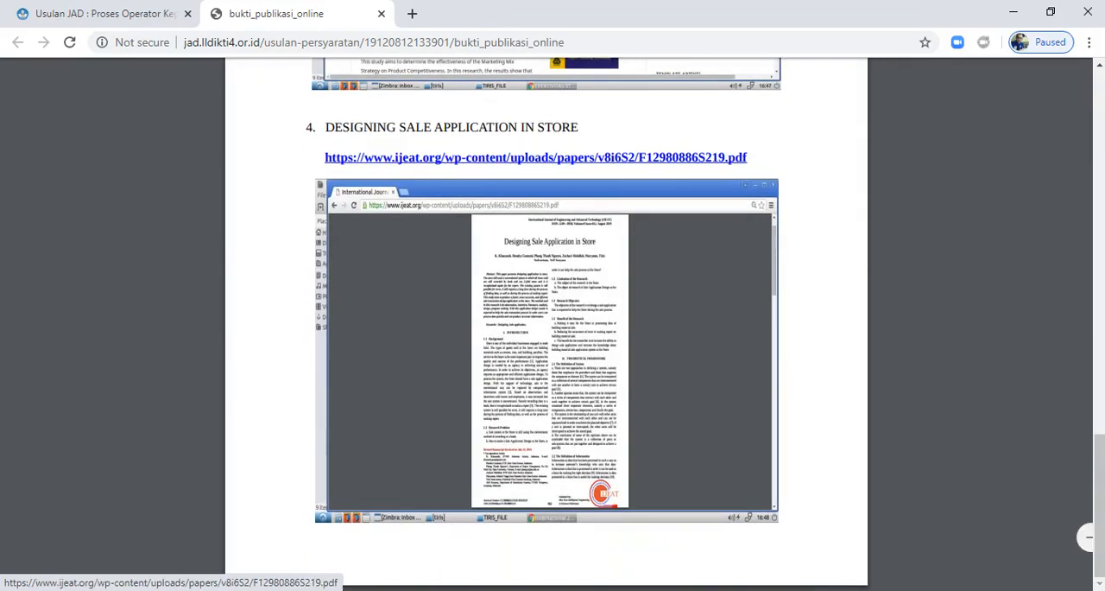
pyautogui.scroll(1, 547, 345)
pyautogui.scroll(10, 546, 345)
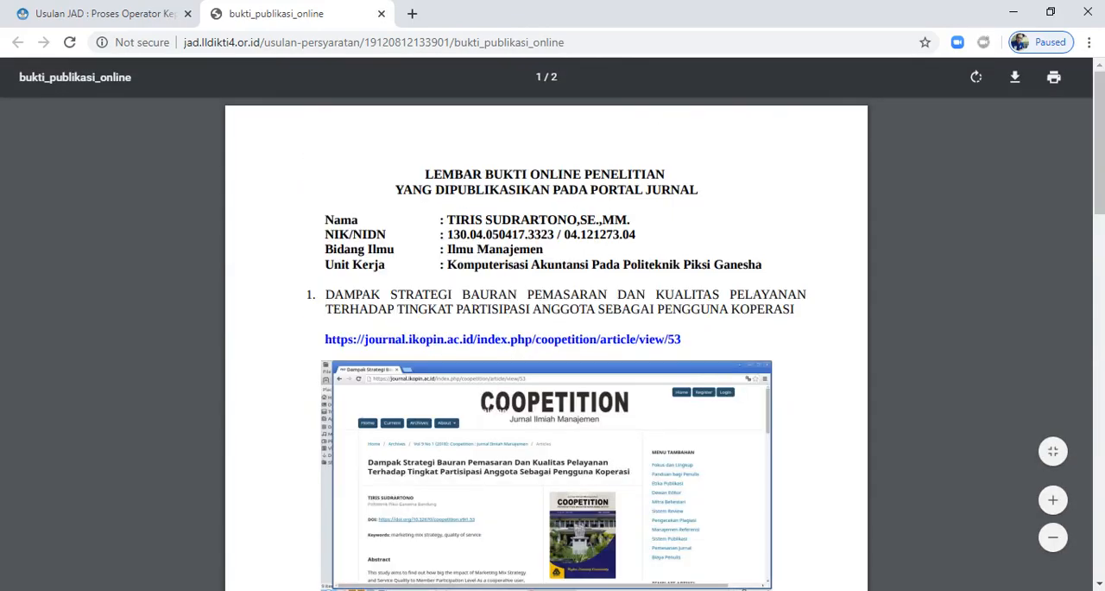
pyautogui.scroll(-15, 547, 346)
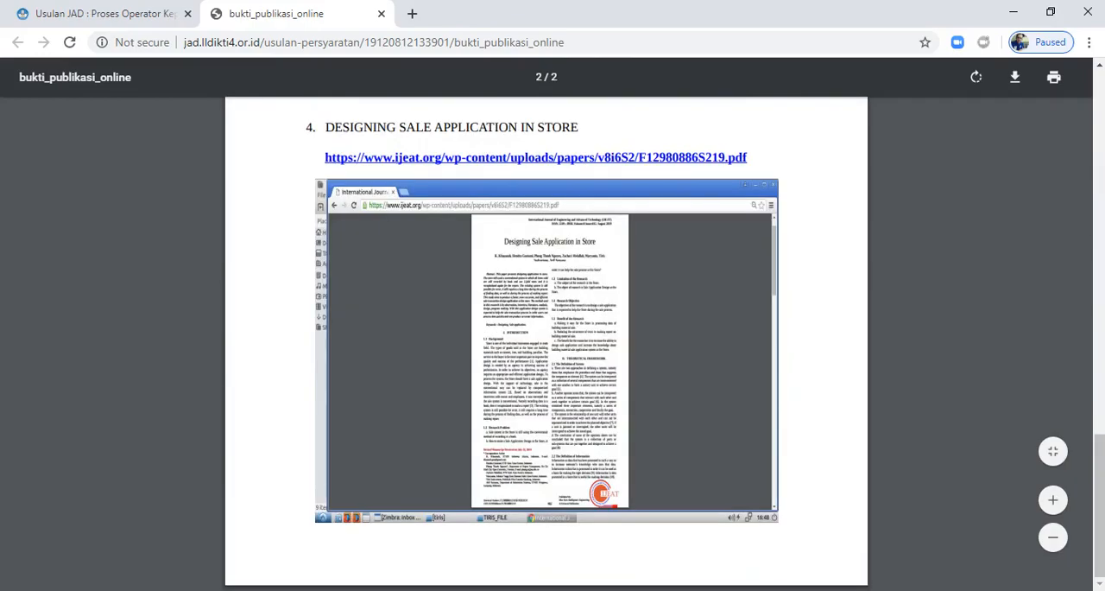
pyautogui.click(381, 13)
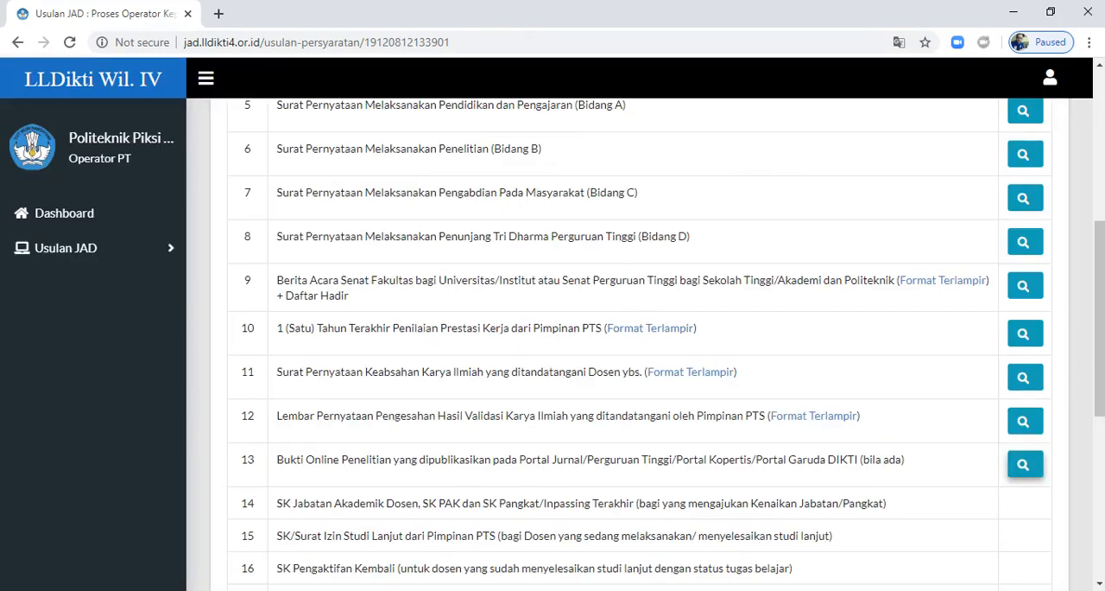
# Step: View the uploaded Sebaran Mata Kuliah/Kurikulum document for requirement 21 down to its signatures and close it
pyautogui.scroll(-3, 605, 389)
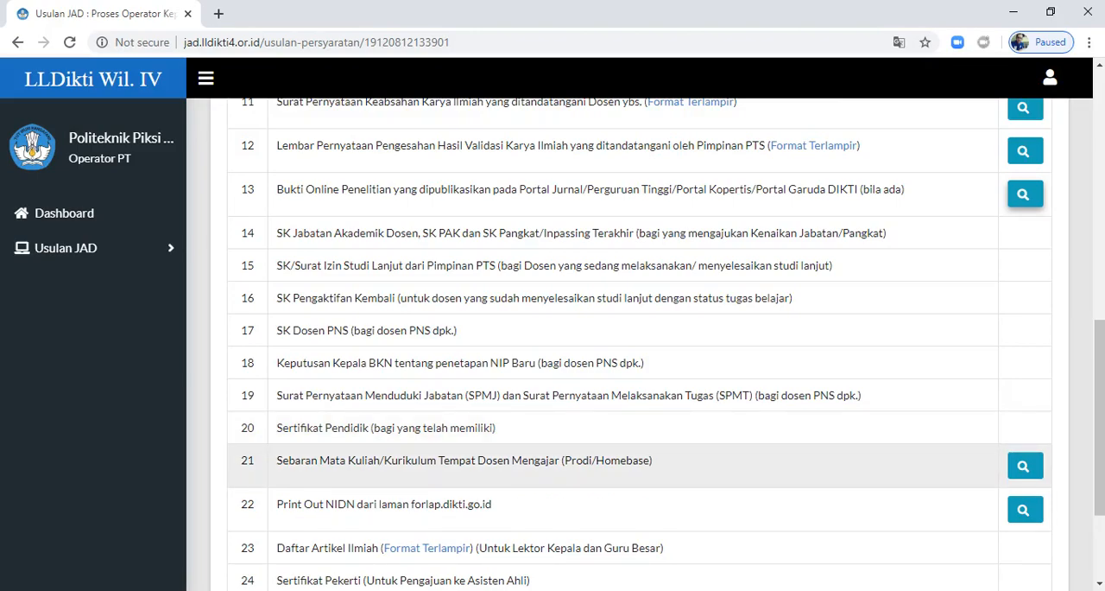
pyautogui.click(1025, 466)
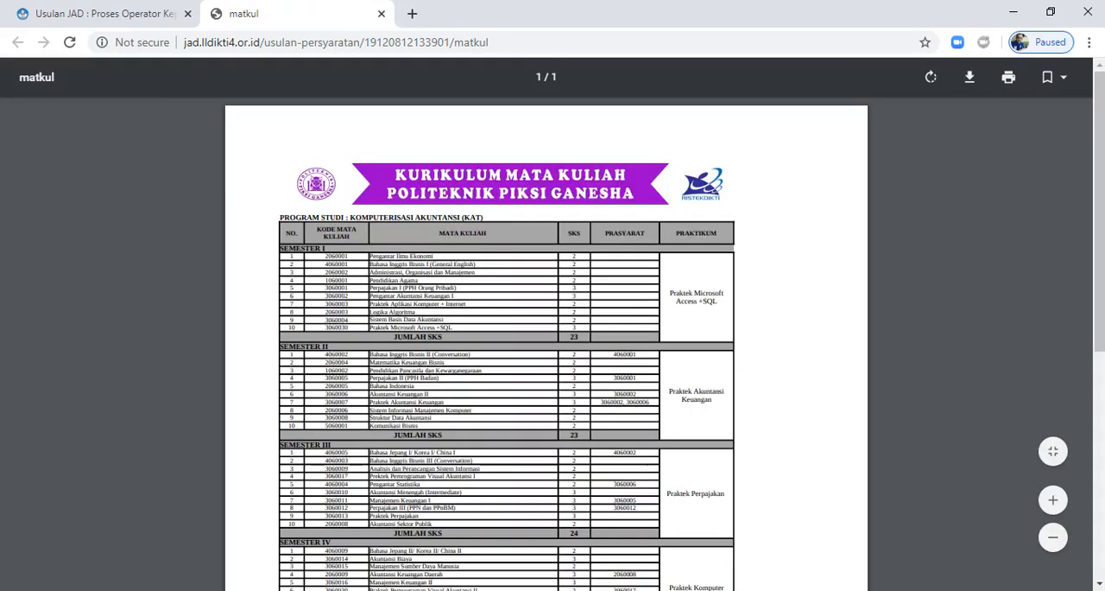
pyautogui.scroll(-5, 545, 345)
pyautogui.scroll(-5, 546, 346)
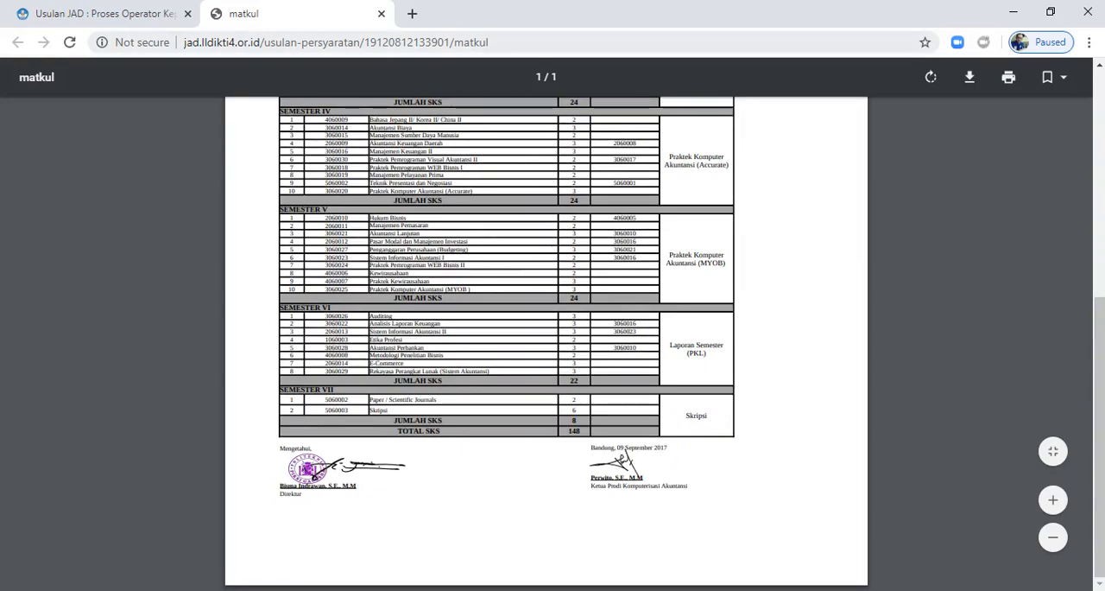
pyautogui.click(382, 14)
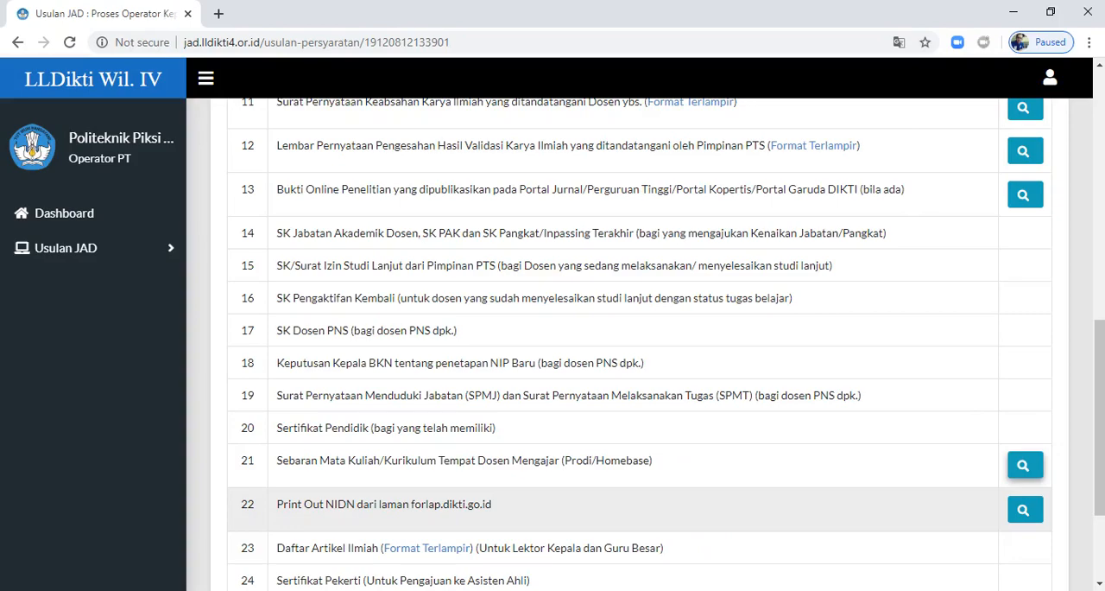
# Step: View the uploaded NIDN print-out from forlap.dikti.go.id for requirement 22 and close it
pyautogui.click(1025, 510)
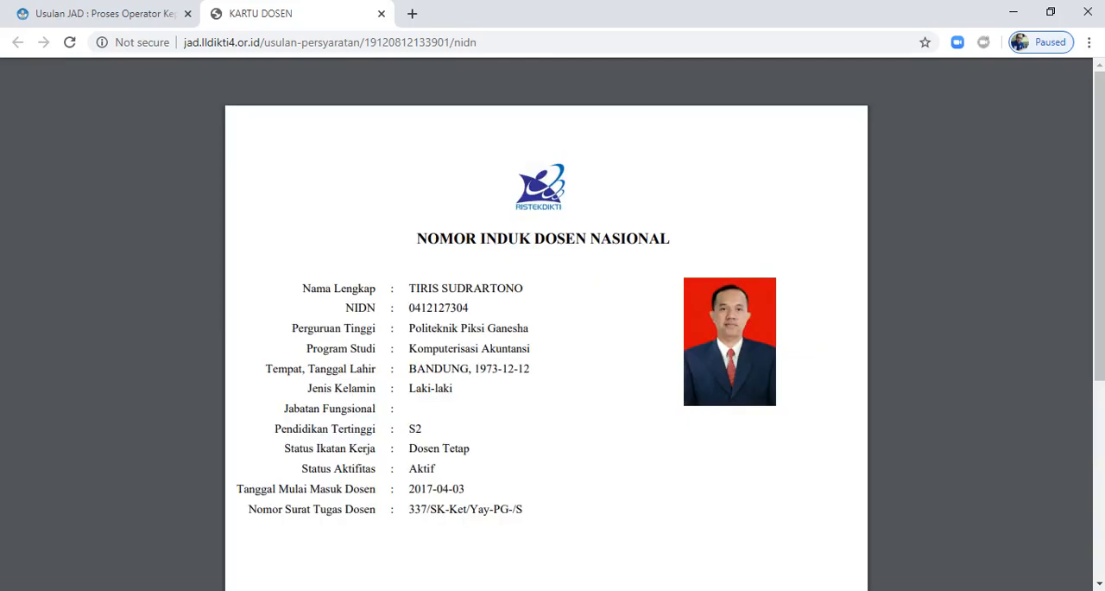
pyautogui.click(381, 13)
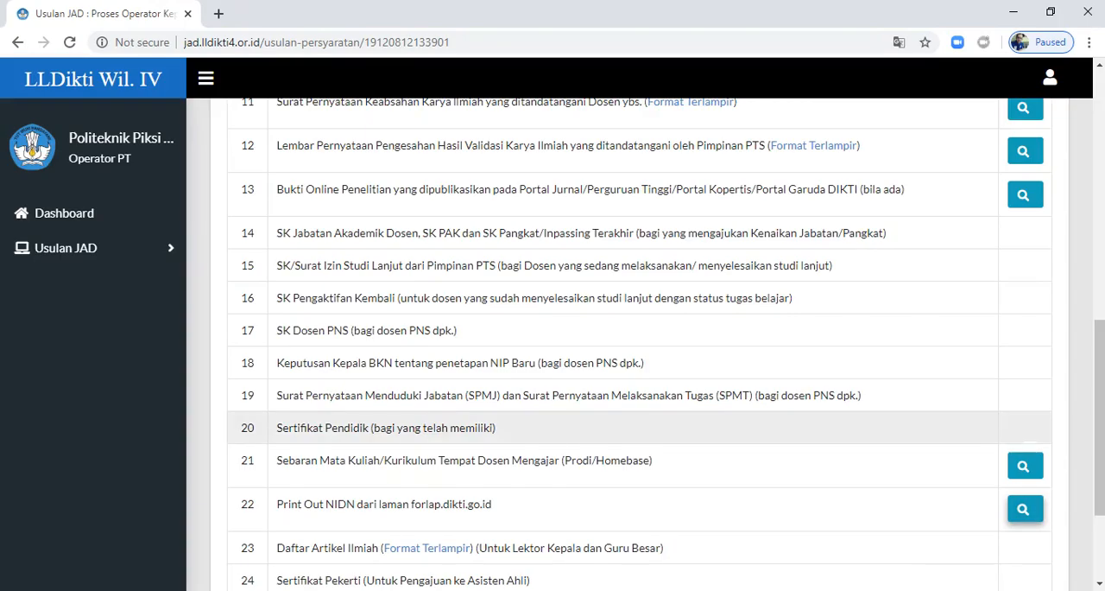
# Step: Review the proposal's Resume, from the lecturer's biodata through the assessed credit points per Bidang to the assessor's conclusion
pyautogui.scroll(8, 639, 346)
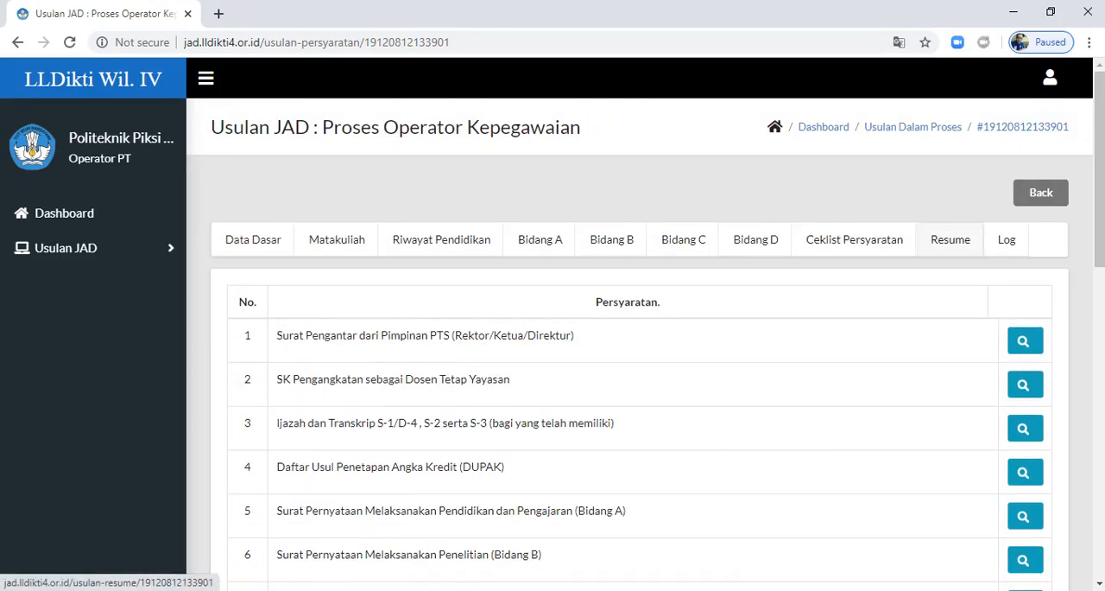
pyautogui.click(950, 239)
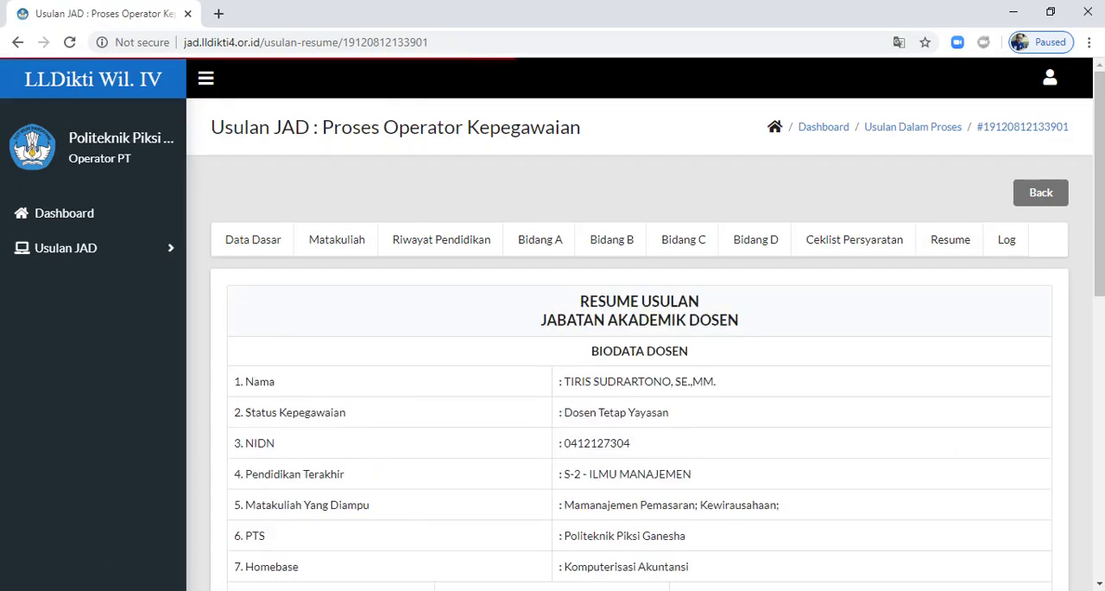
pyautogui.scroll(-2, 639, 345)
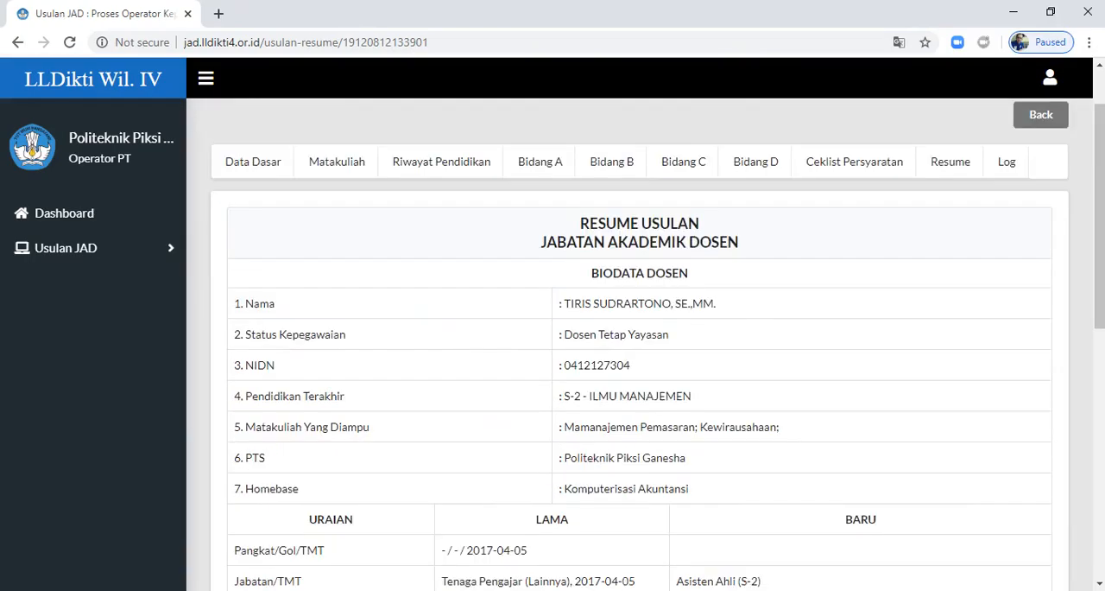
pyautogui.scroll(-5, 639, 345)
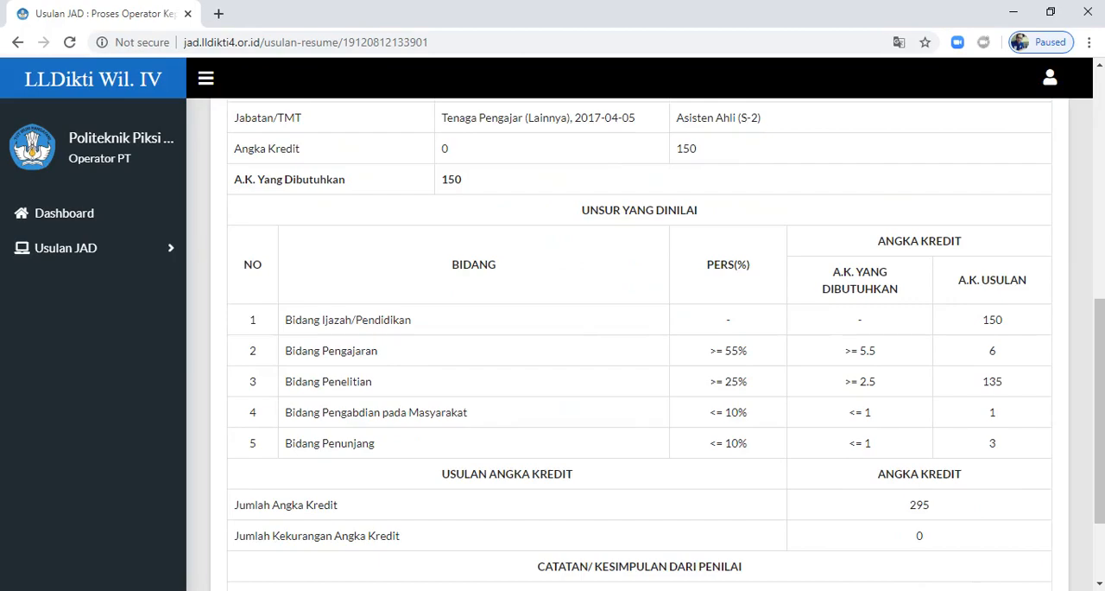
pyautogui.scroll(-2, 639, 346)
# Step: Review the proposal's Log Riwayat Usulan, covering each status from Draft to Proses Operator Kepegawaian
pyautogui.scroll(10, 639, 346)
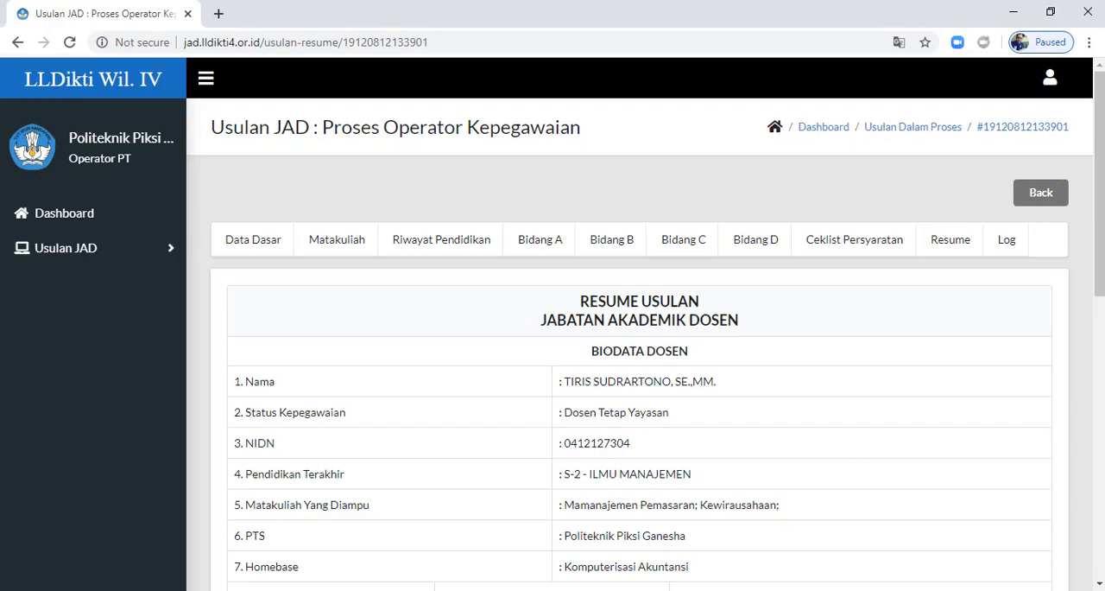
pyautogui.click(1007, 239)
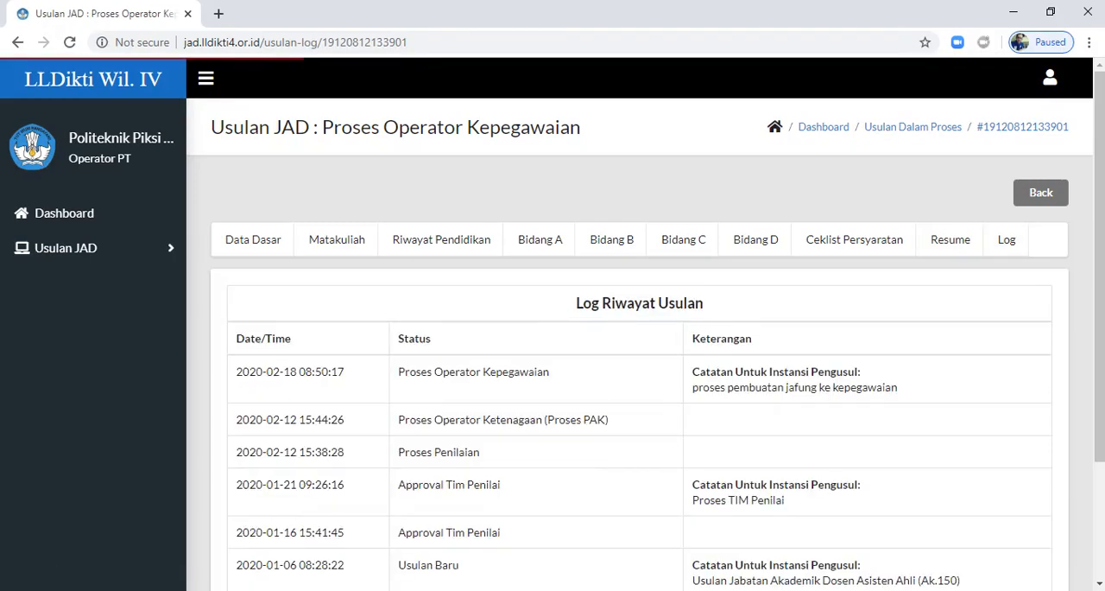
pyautogui.scroll(-3, 639, 346)
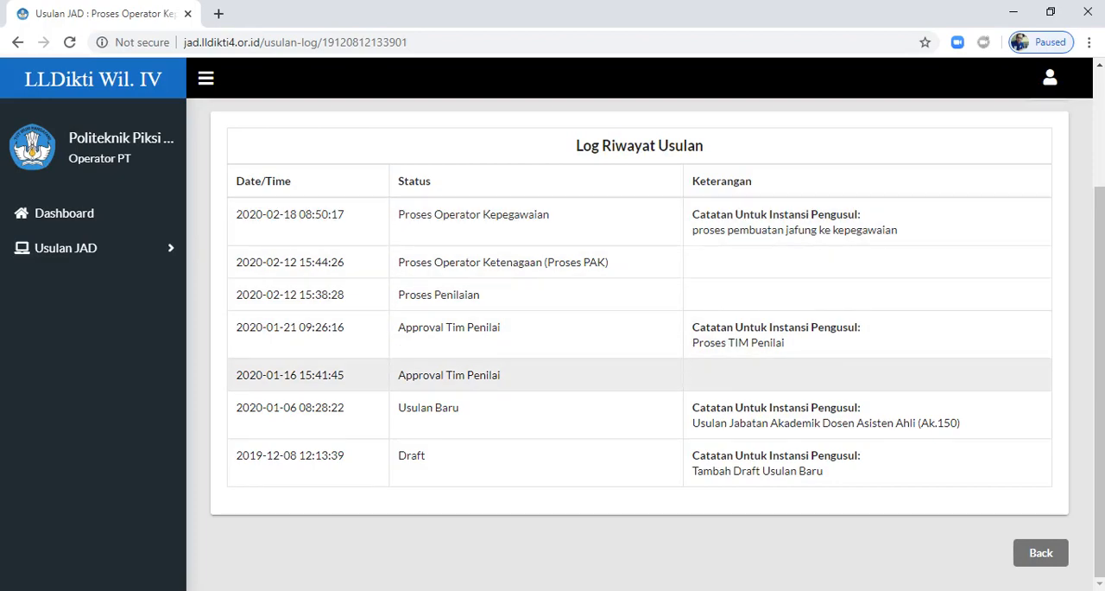
# Step: Look through the Ceklist Persyaratan requirements again and open the proposal's Bidang D page
pyautogui.scroll(2, 639, 367)
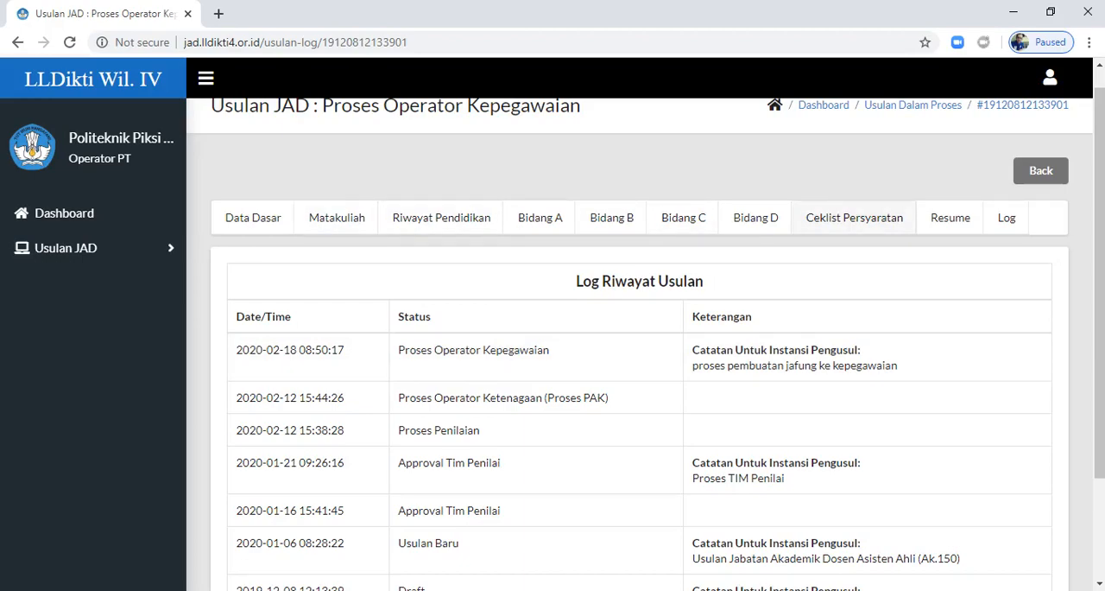
pyautogui.click(855, 218)
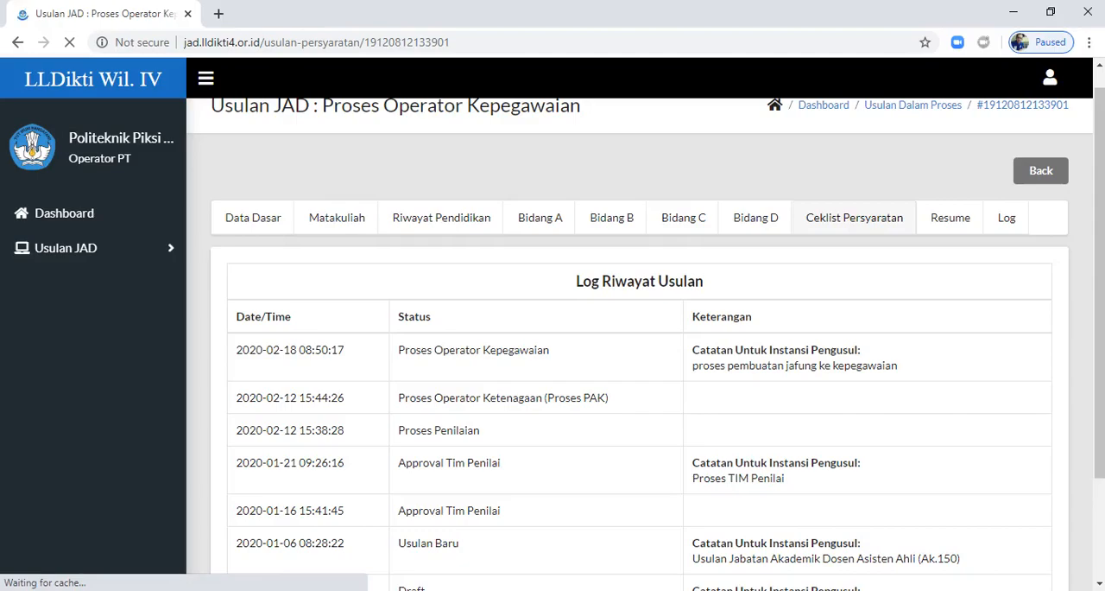
pyautogui.scroll(-2, 829, 335)
pyautogui.scroll(-8, 639, 345)
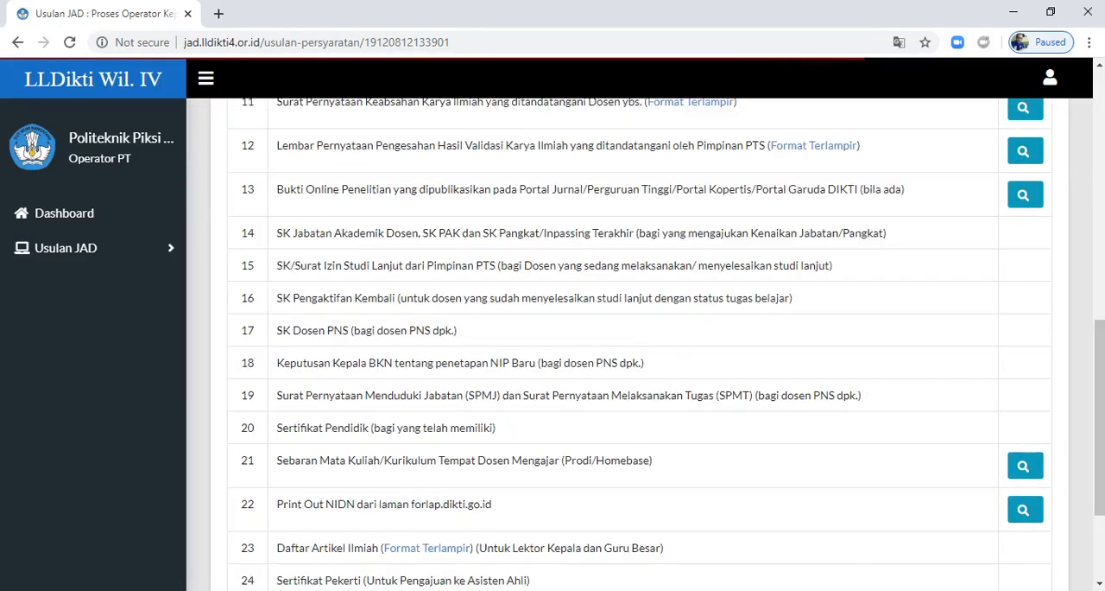
pyautogui.scroll(10, 639, 346)
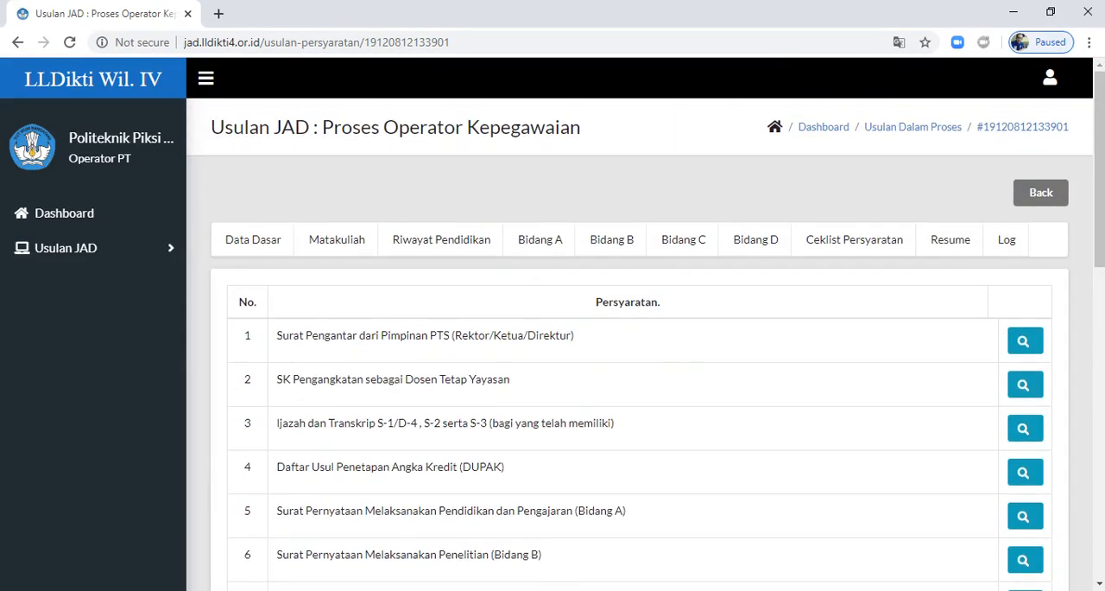
pyautogui.click(756, 240)
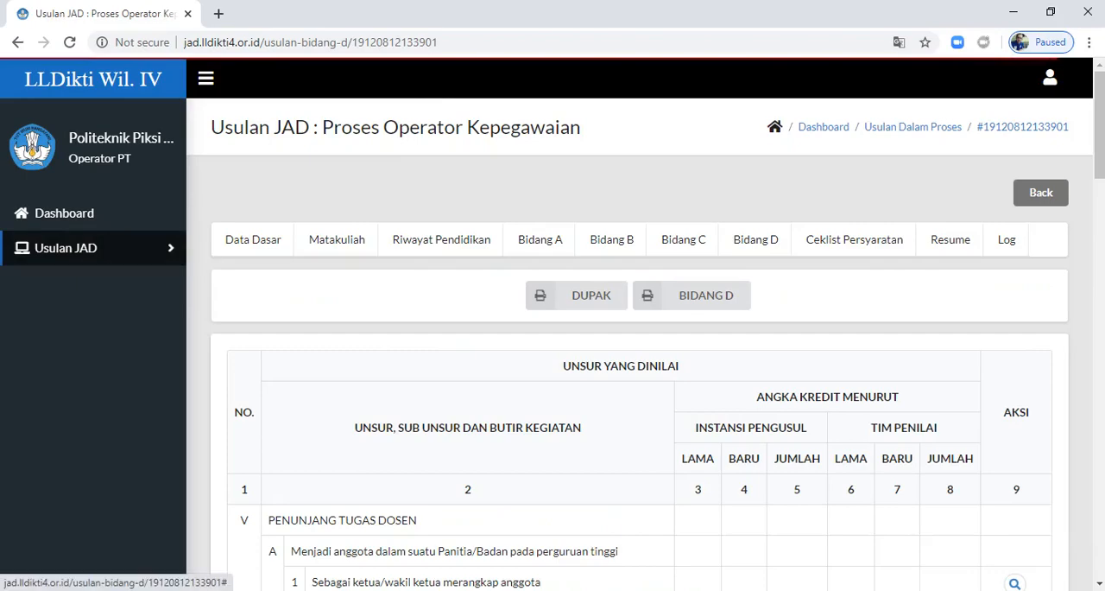
# Step: From the draft proposals, open the most recently updated Draft Revisi entry to view its details and available actions
pyautogui.click(65, 248)
pyautogui.click(55, 280)
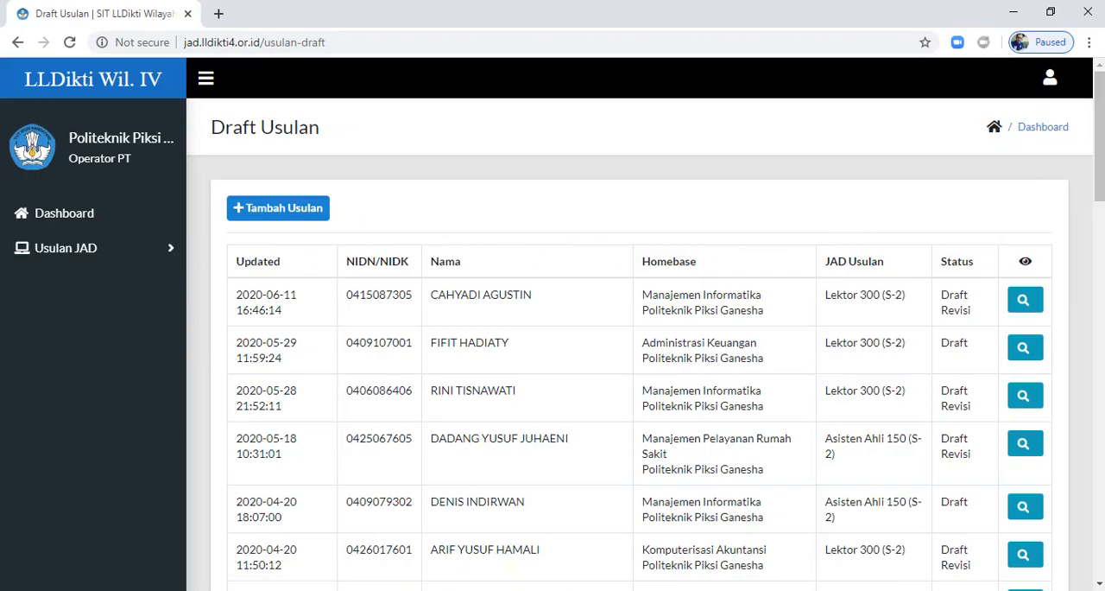
pyautogui.click(1002, 333)
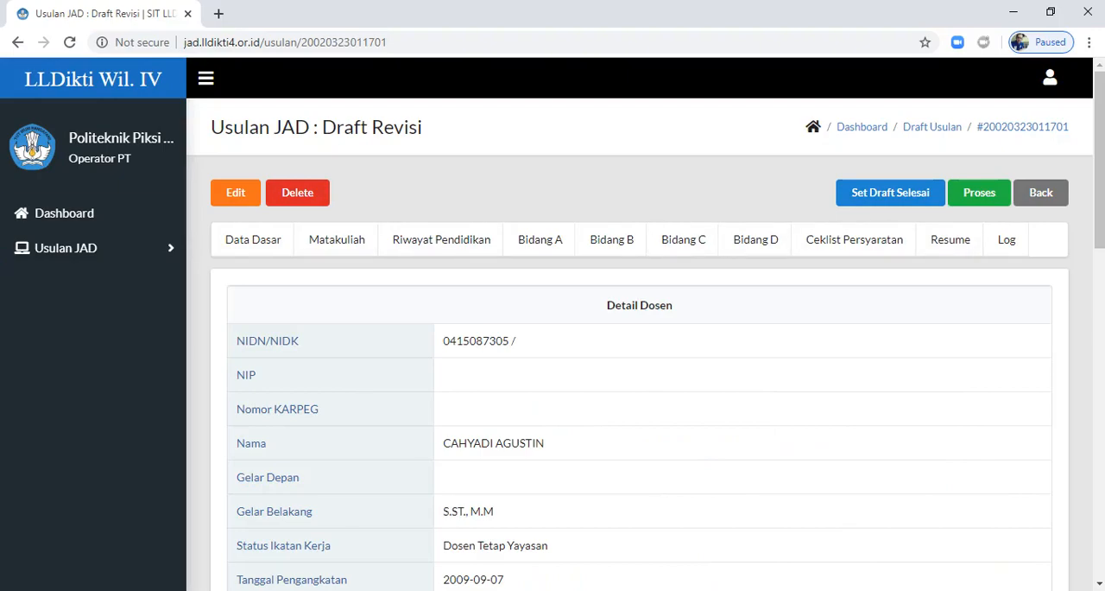
# Step: Browse the list of proposals in process, viewing page 2 and returning to page 1
pyautogui.click(66, 248)
pyautogui.click(59, 340)
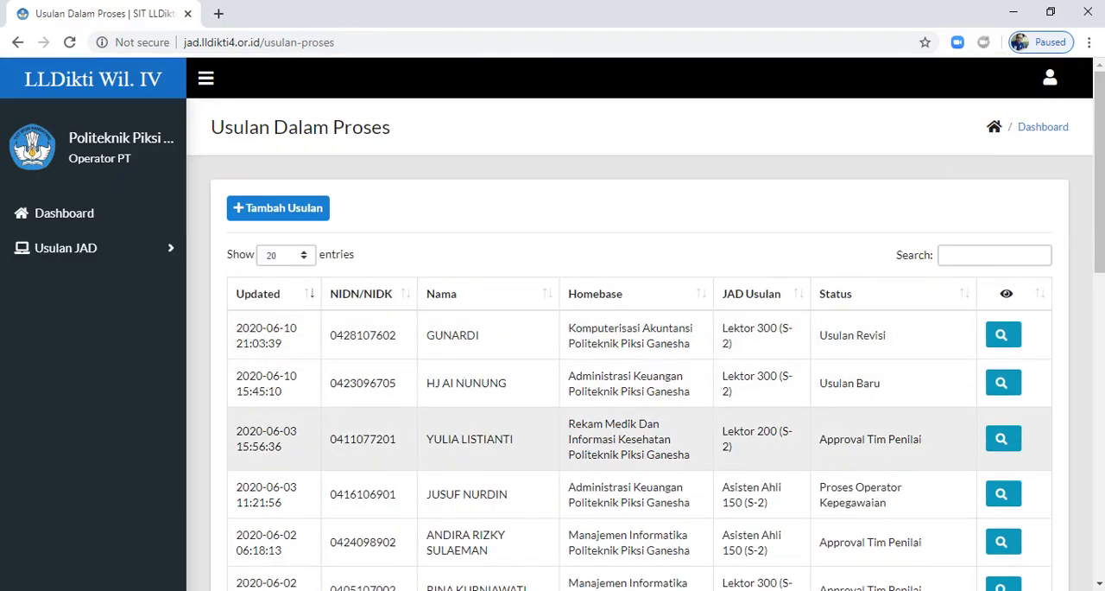
pyautogui.scroll(-10, 639, 345)
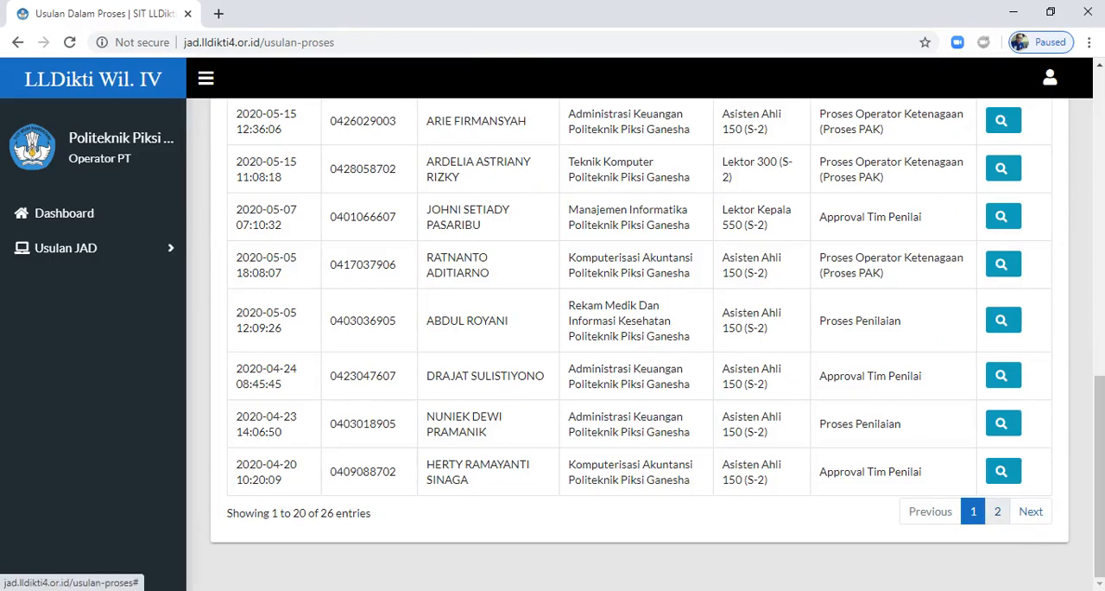
pyautogui.click(998, 511)
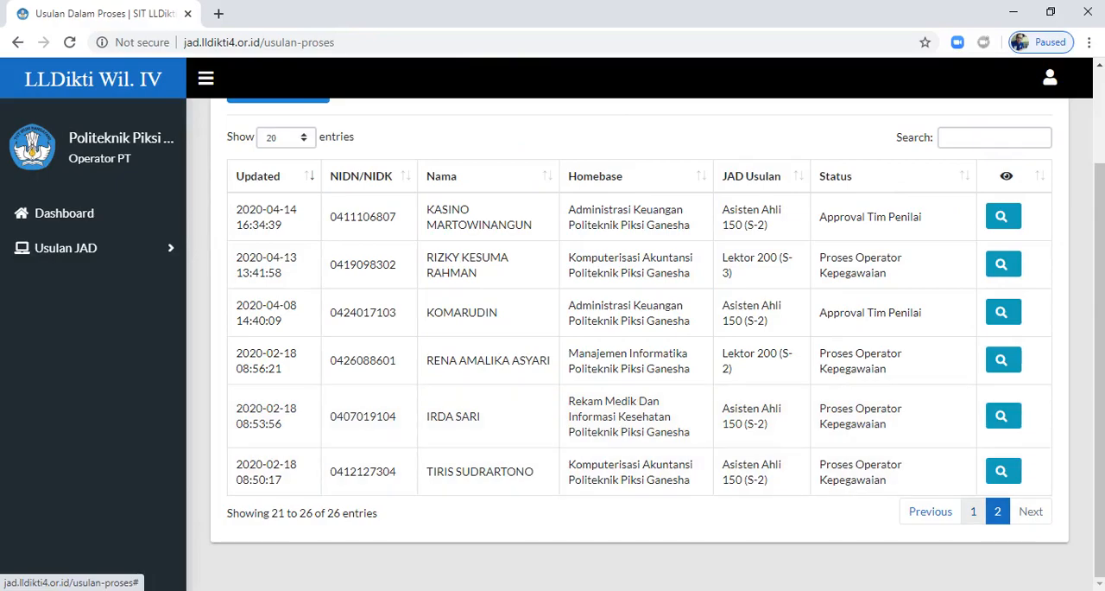
pyautogui.click(973, 511)
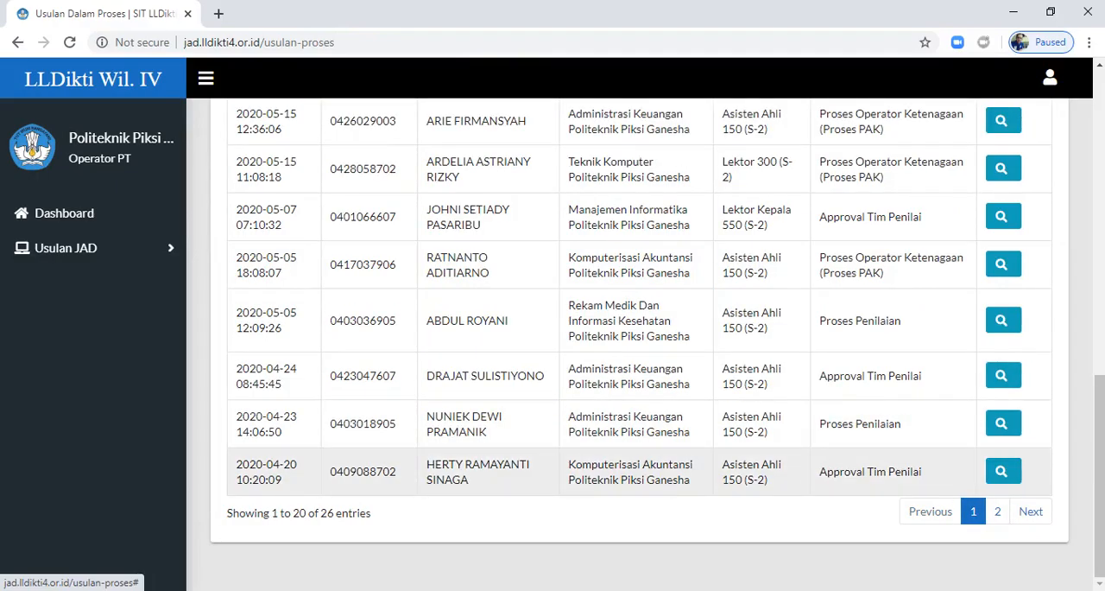
pyautogui.click(1003, 375)
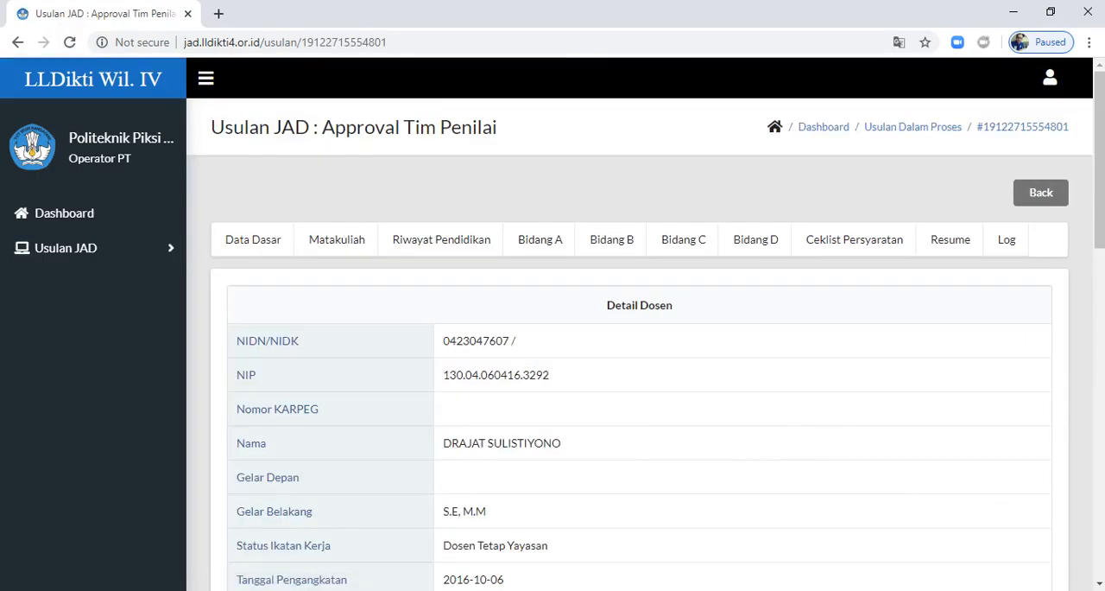
pyautogui.click(1007, 239)
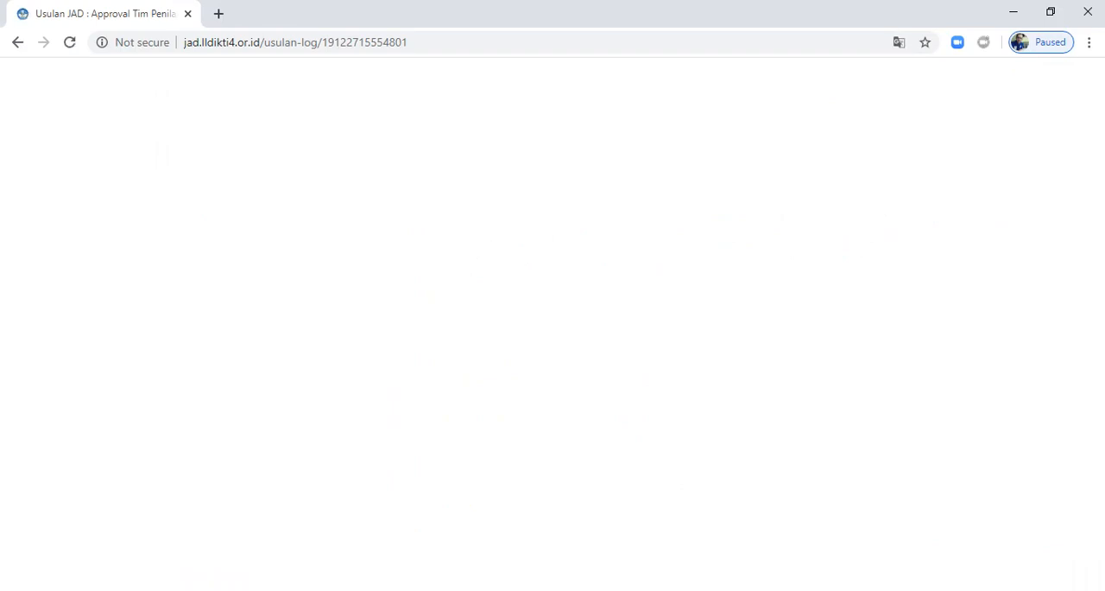
pyautogui.scroll(-4, 639, 345)
pyautogui.scroll(-15, 639, 346)
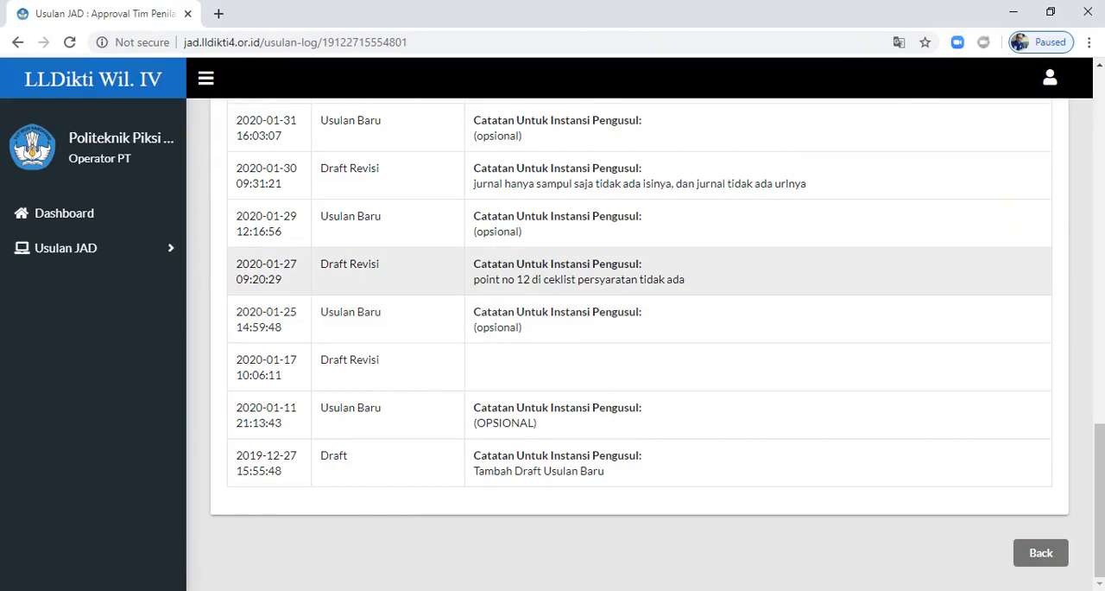
pyautogui.scroll(2, 639, 346)
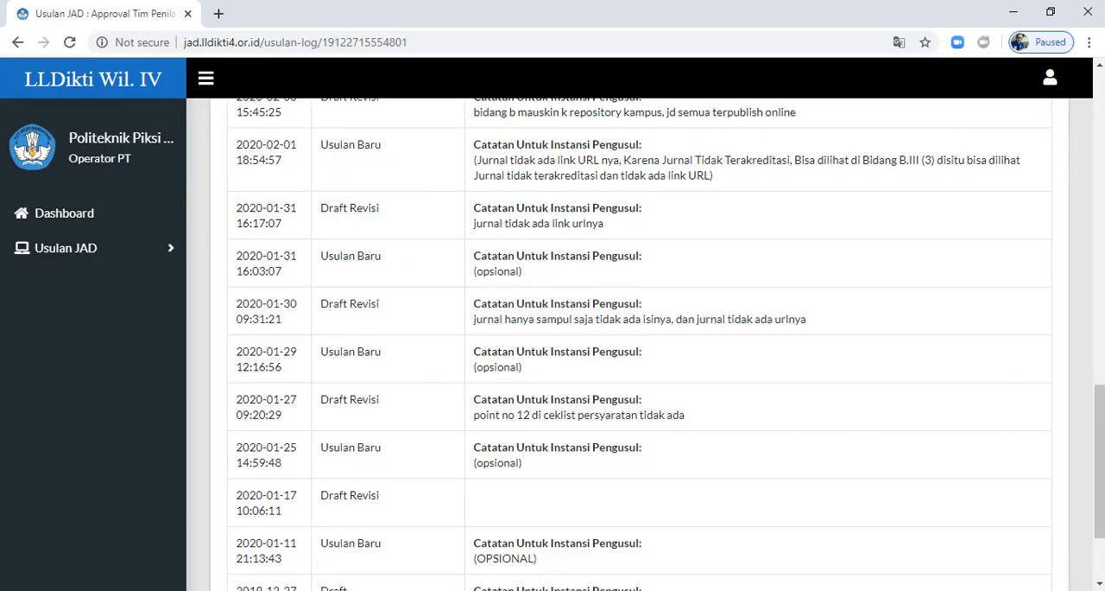
pyautogui.scroll(2, 639, 445)
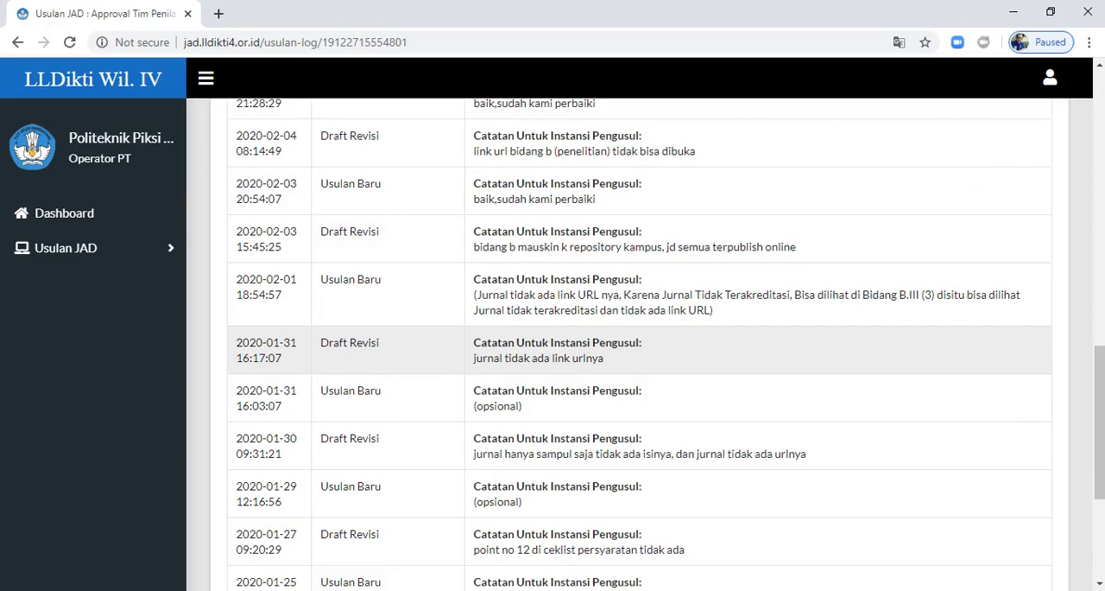
pyautogui.scroll(2, 604, 342)
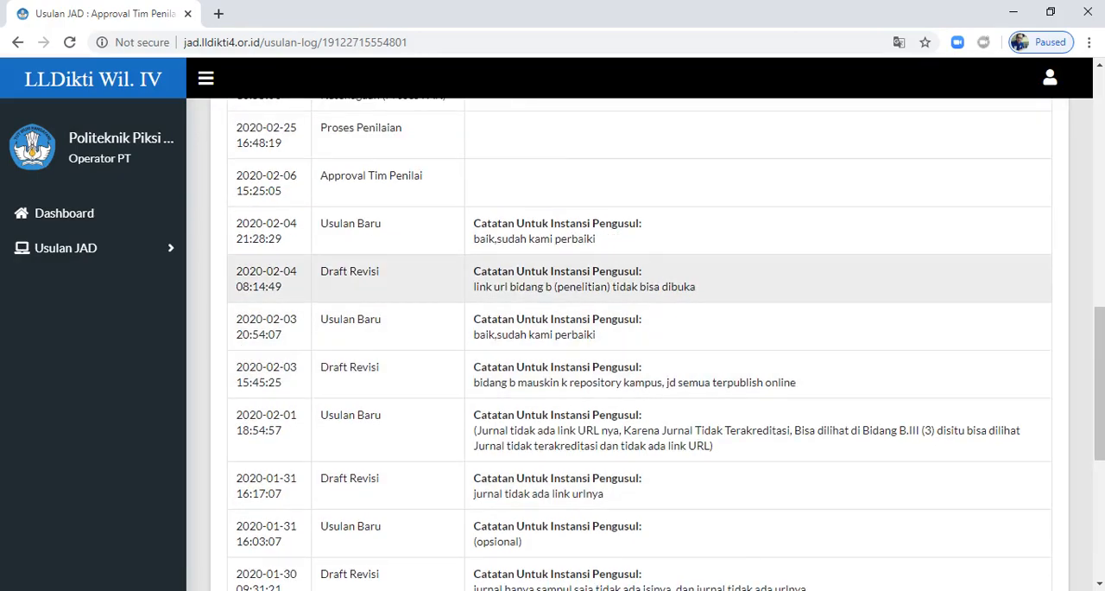
pyautogui.scroll(5, 639, 346)
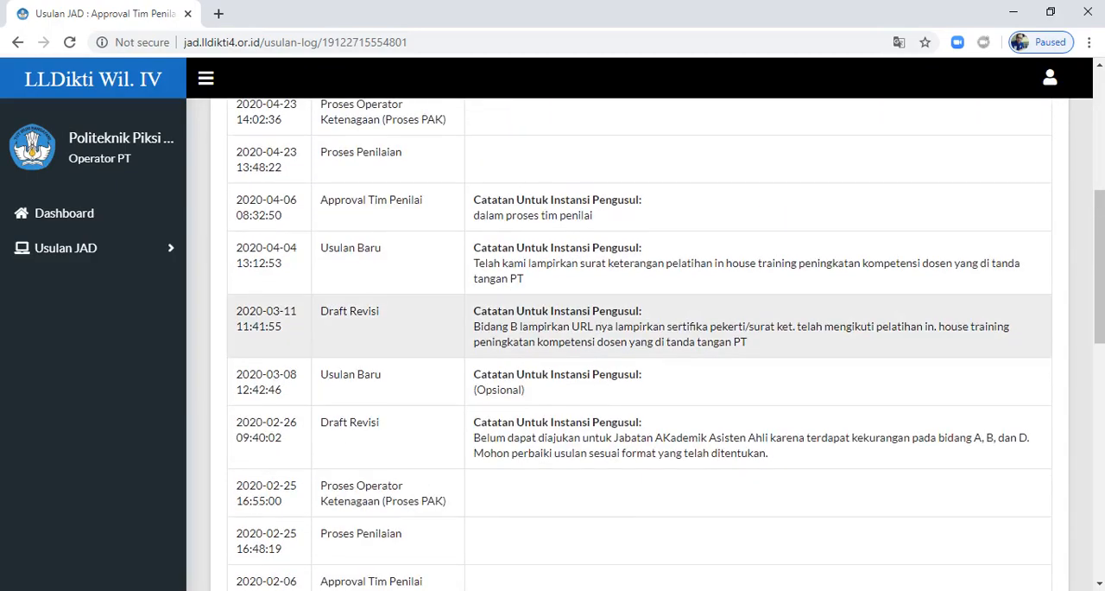
pyautogui.scroll(4, 639, 466)
pyautogui.scroll(-6, 639, 466)
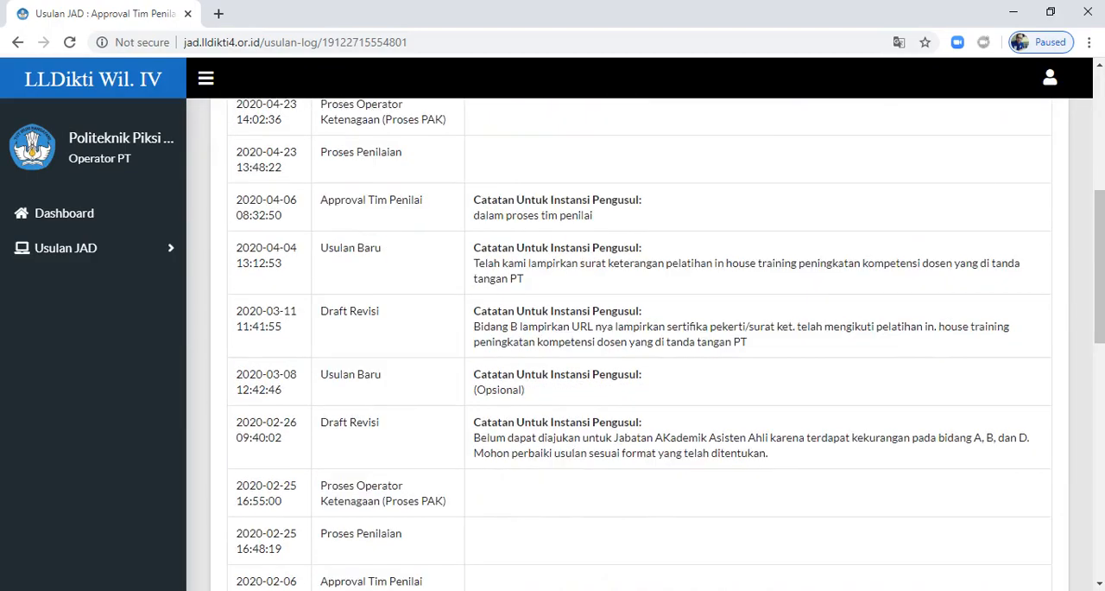
pyautogui.scroll(-5, 639, 271)
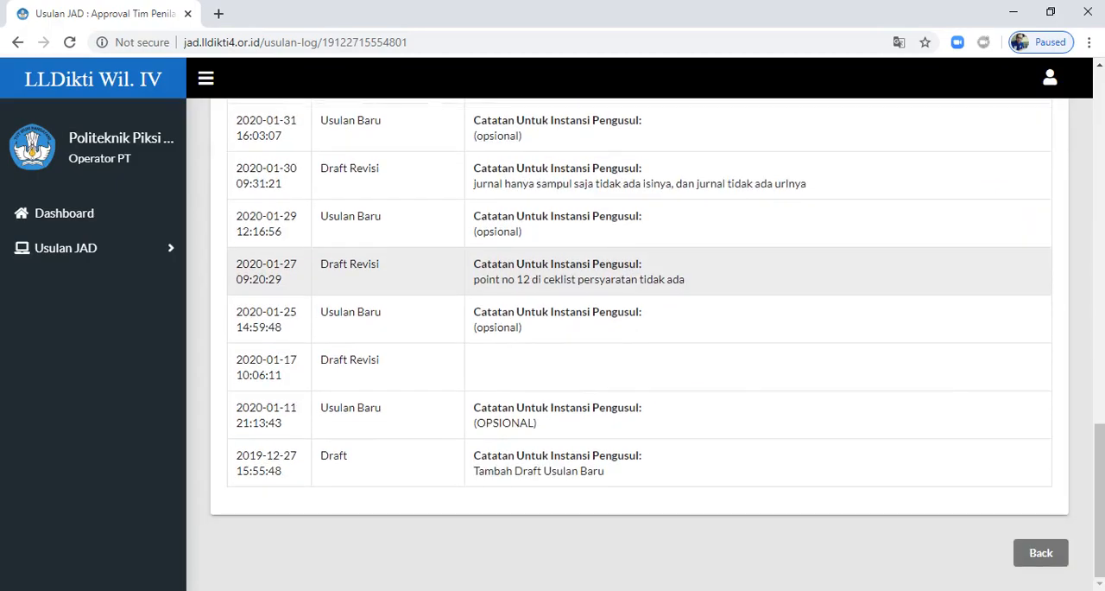
pyautogui.scroll(11, 639, 363)
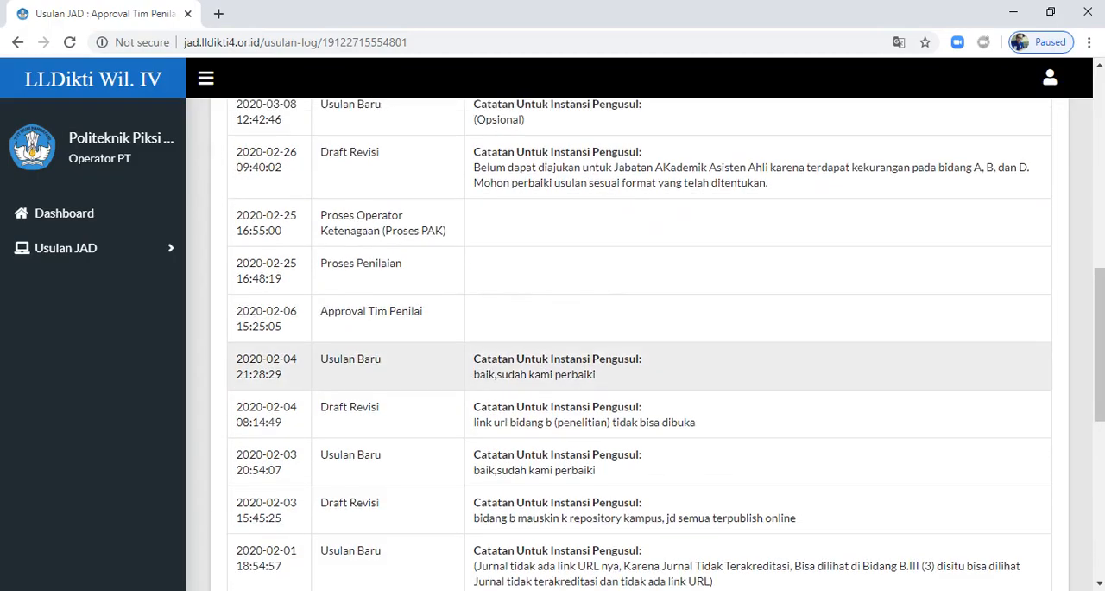
pyautogui.scroll(5, 639, 346)
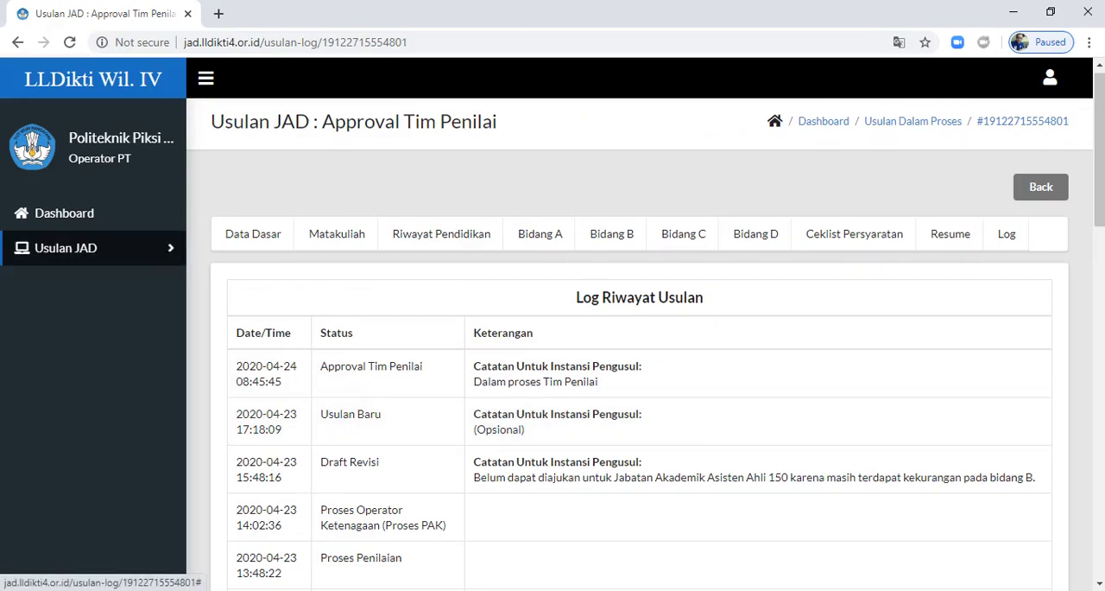
# Step: Return to the Draft Usulan list and show the Usulan JAD categories, reloading the drafts
pyautogui.click(65, 248)
pyautogui.click(55, 281)
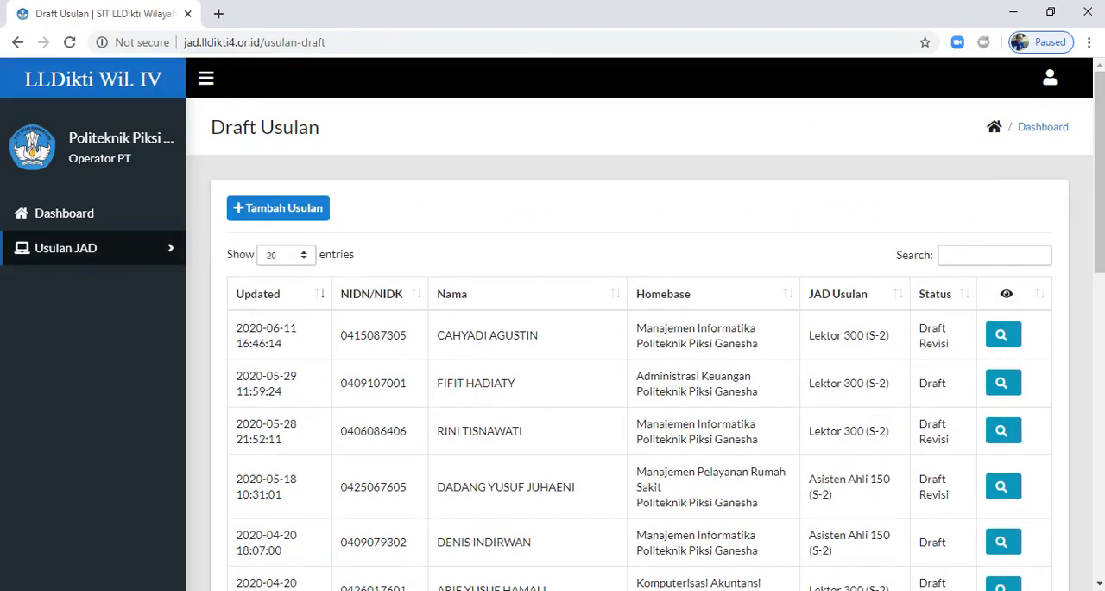
pyautogui.click(66, 248)
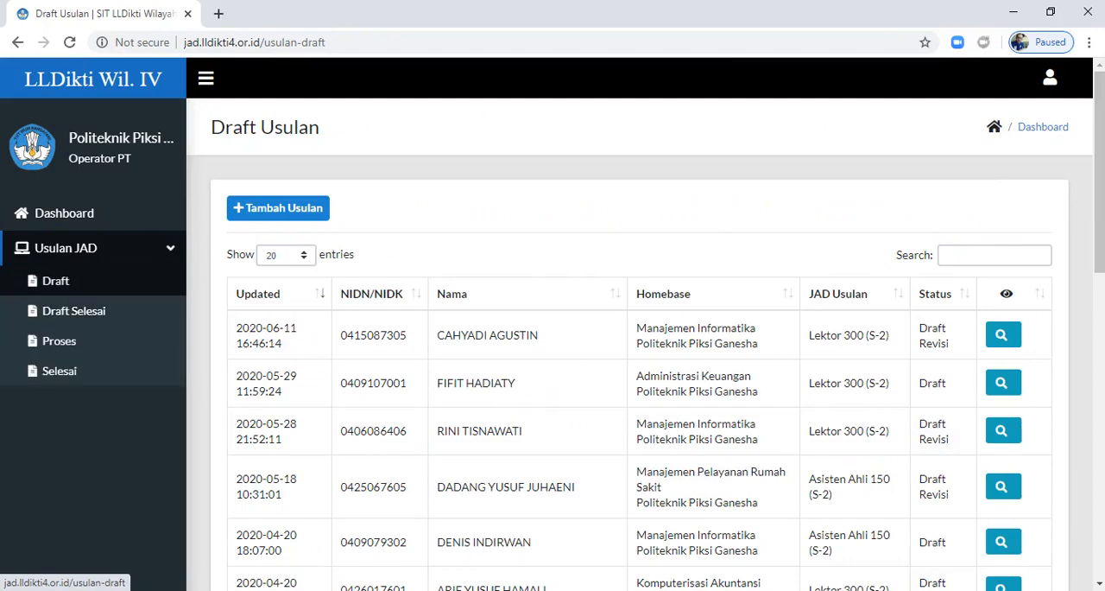
pyautogui.click(56, 281)
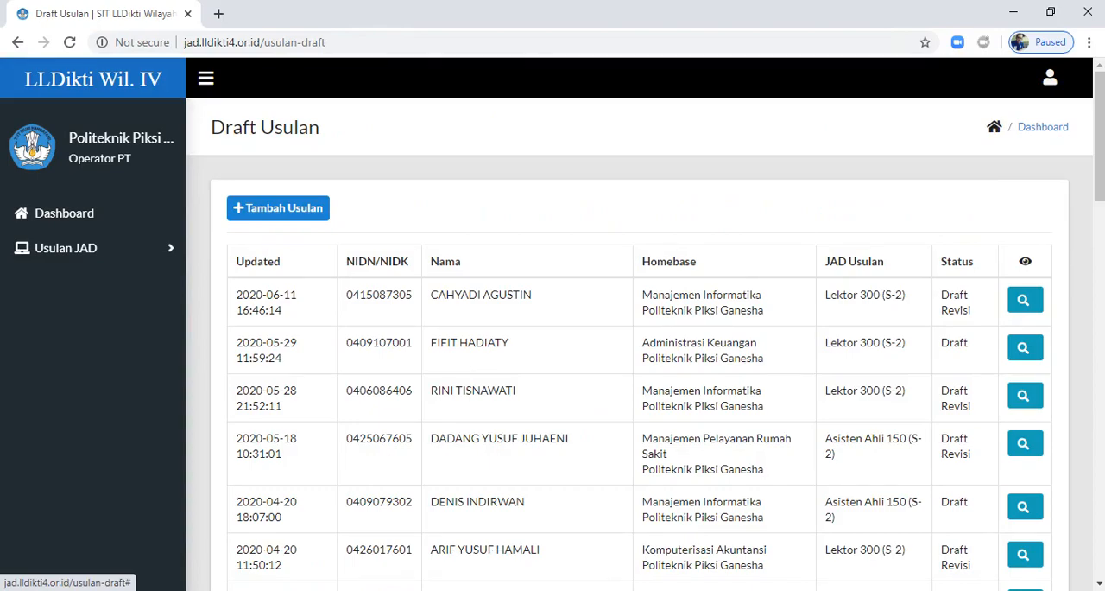
# Step: Log out of the operator account
pyautogui.click(1050, 78)
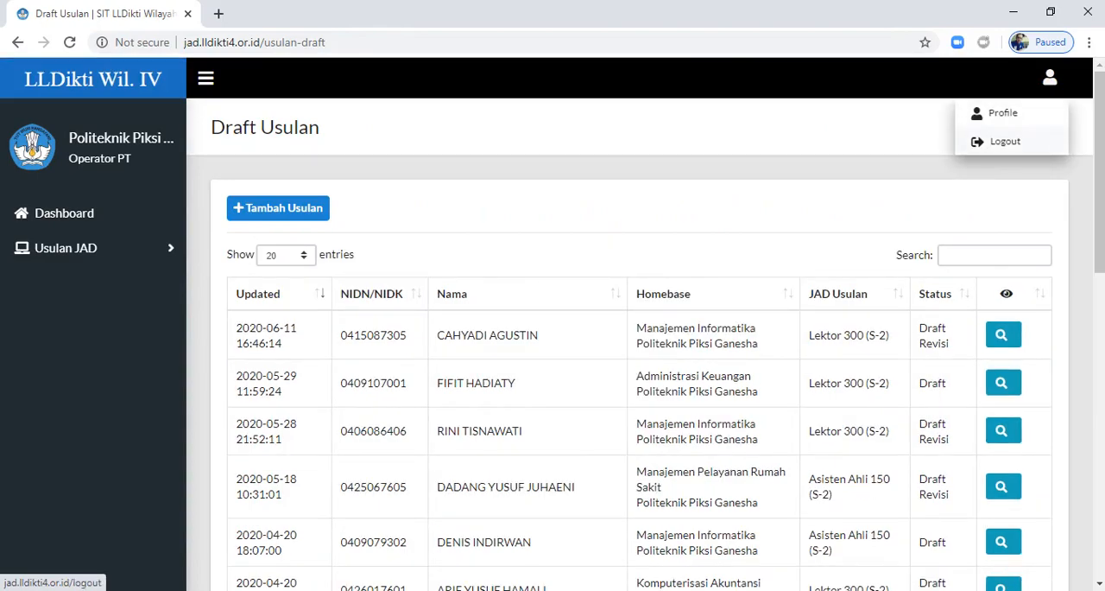
pyautogui.click(1005, 141)
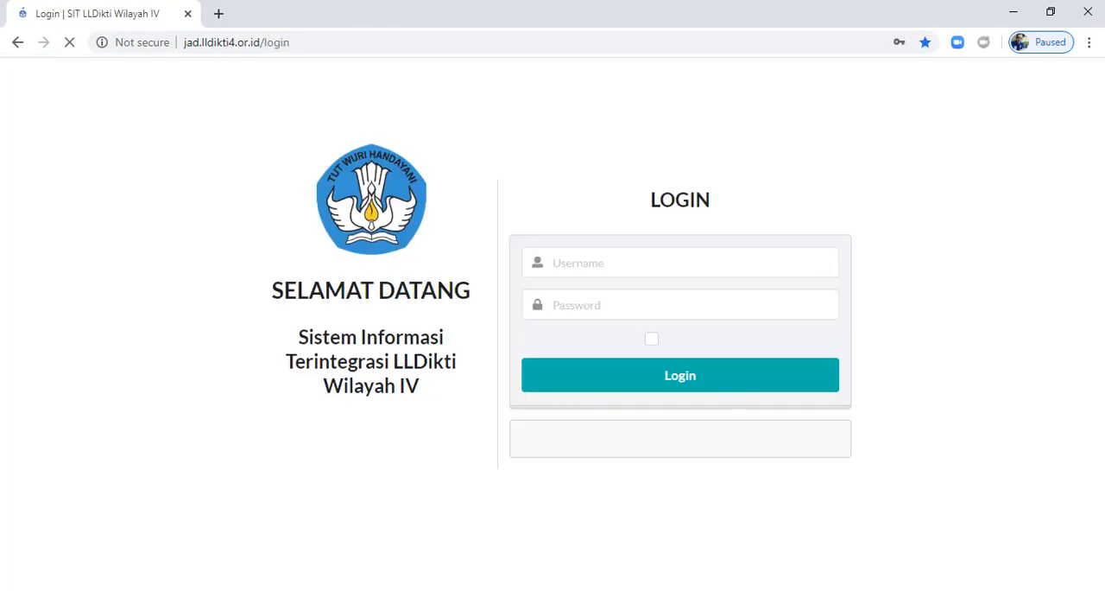